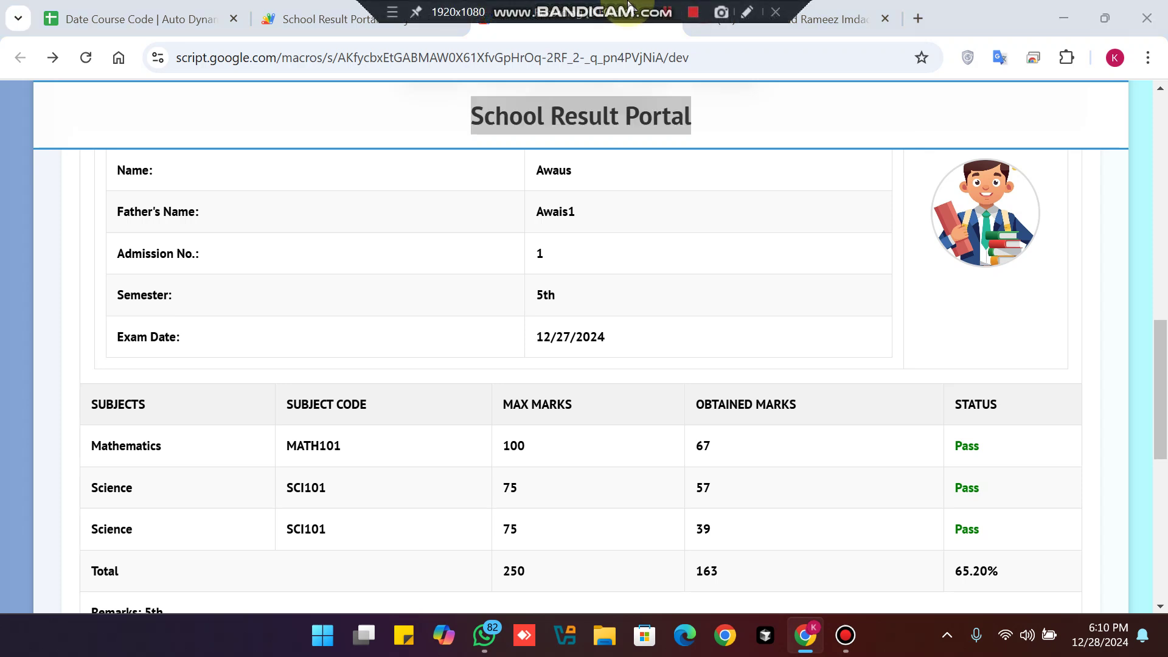
# Review the portal's title and student detail labels (Name, Father's Name, Admission No., Semester, Exam Date)
pyautogui.click(750, 115)
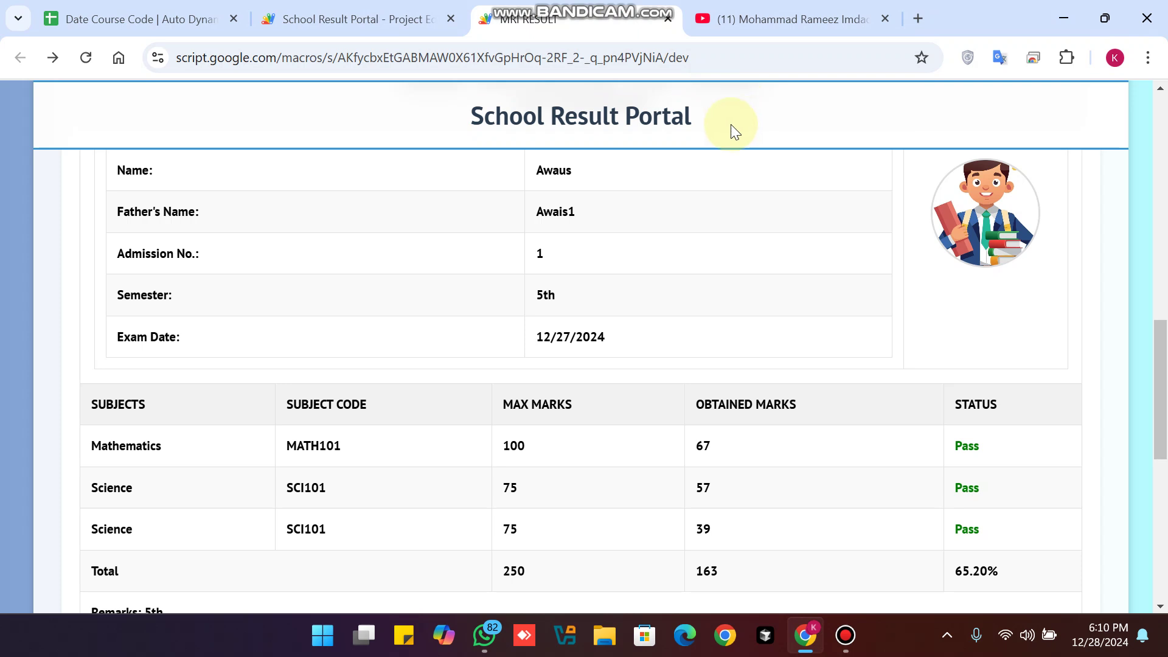
pyautogui.moveTo(698, 116); pyautogui.dragTo(461, 117)
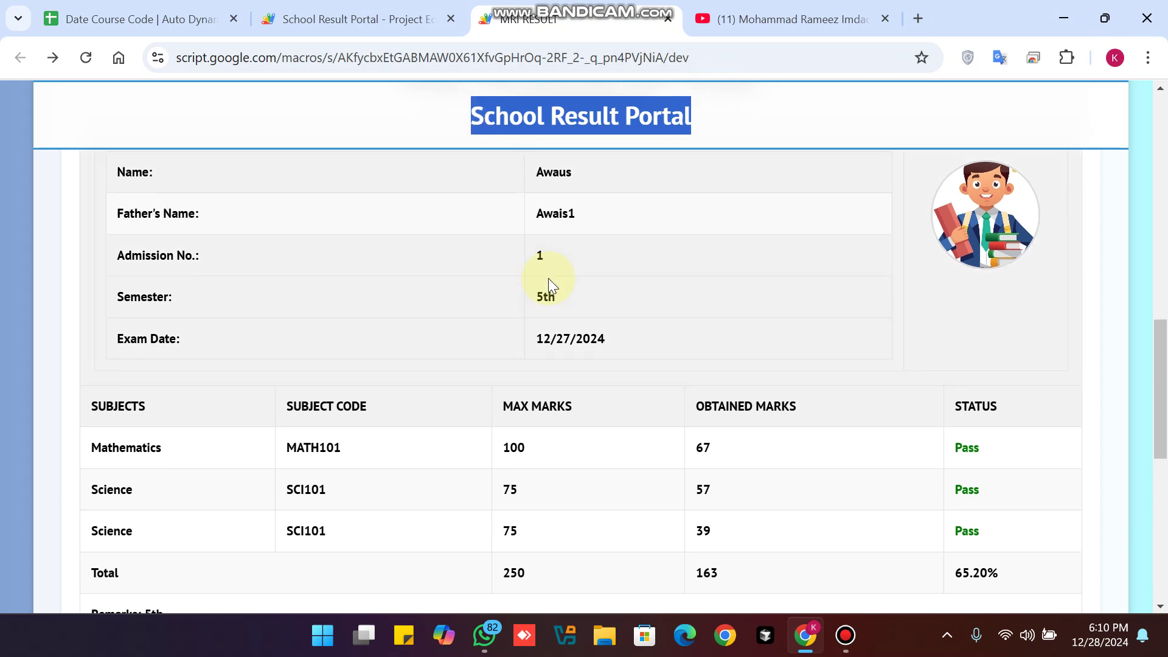
pyautogui.scroll(2, 548, 278)
pyautogui.scroll(2, 560, 271)
pyautogui.scroll(-2, 560, 271)
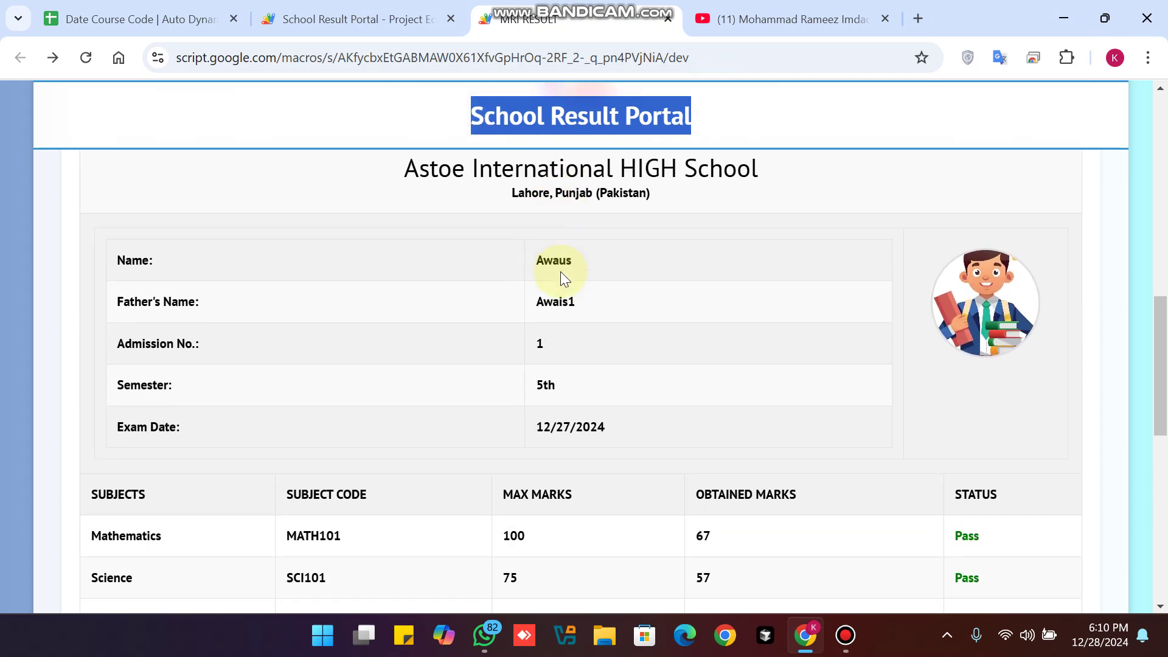
pyautogui.scroll(-2, 560, 270)
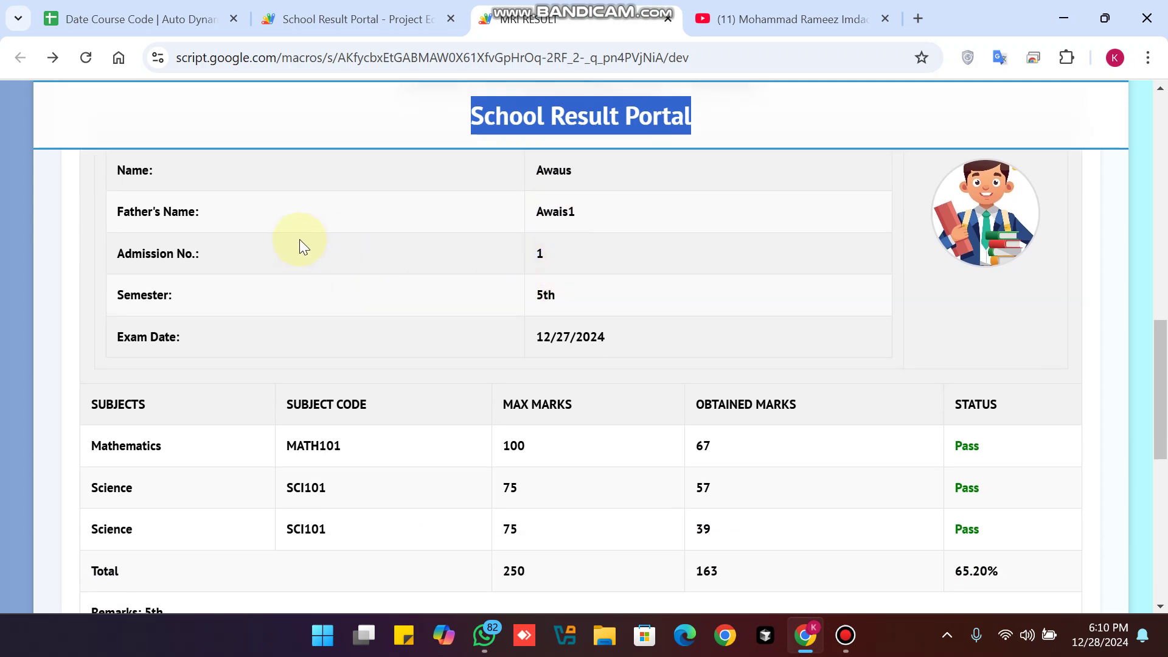
pyautogui.scroll(1, 299, 239)
pyautogui.doubleClick(134, 260)
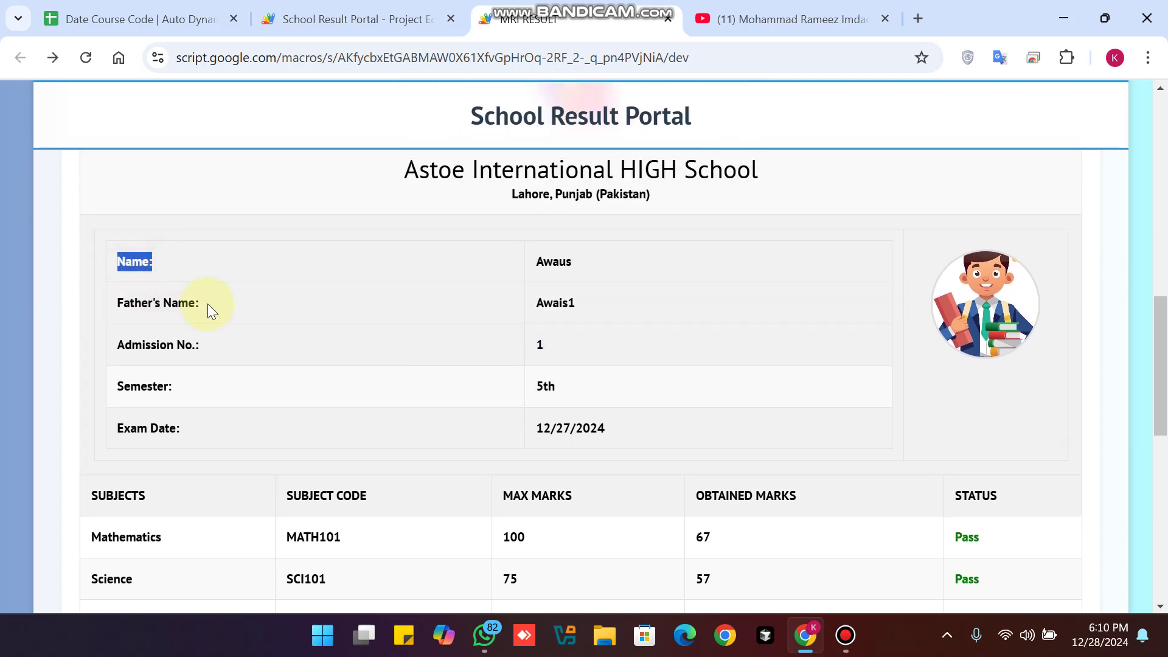
pyautogui.doubleClick(157, 304)
pyautogui.doubleClick(157, 344)
pyautogui.doubleClick(143, 385)
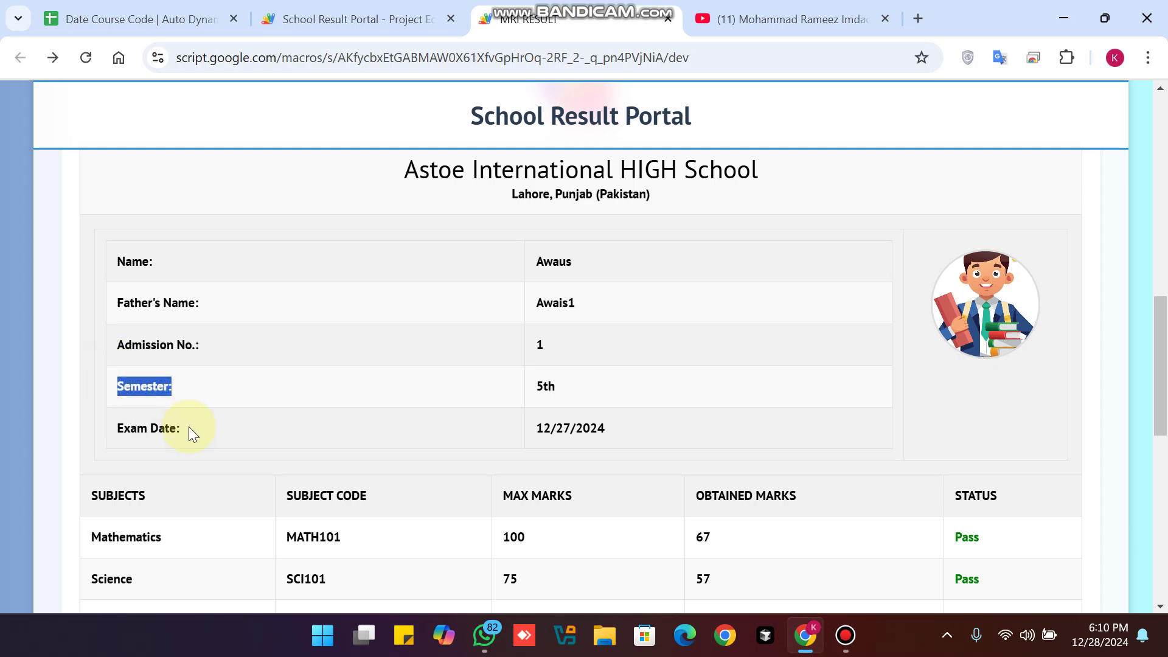
pyautogui.moveTo(189, 426); pyautogui.dragTo(128, 422)
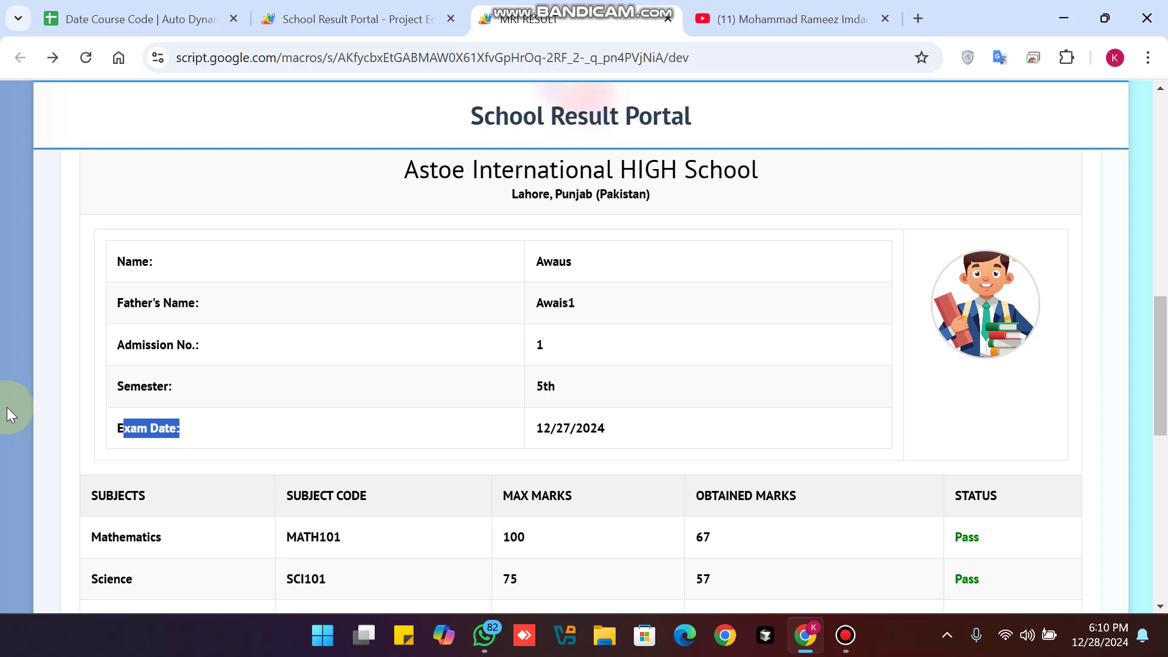
pyautogui.scroll(-2, 700, 374)
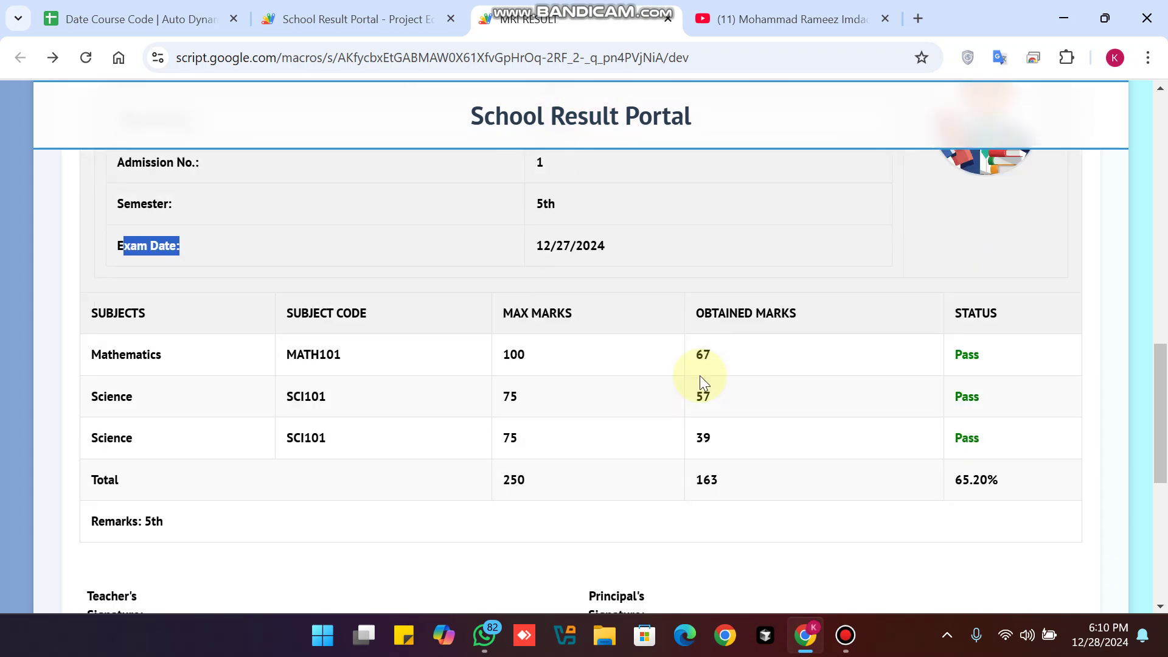
pyautogui.scroll(-1, 700, 375)
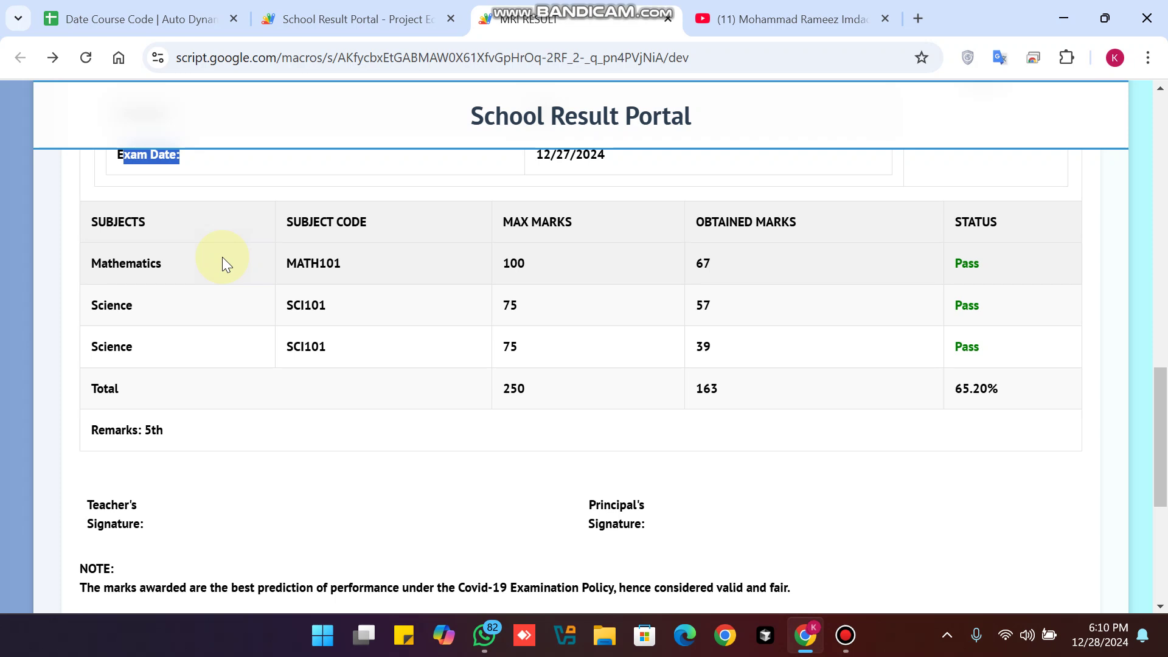
pyautogui.scroll(-5, 384, 225)
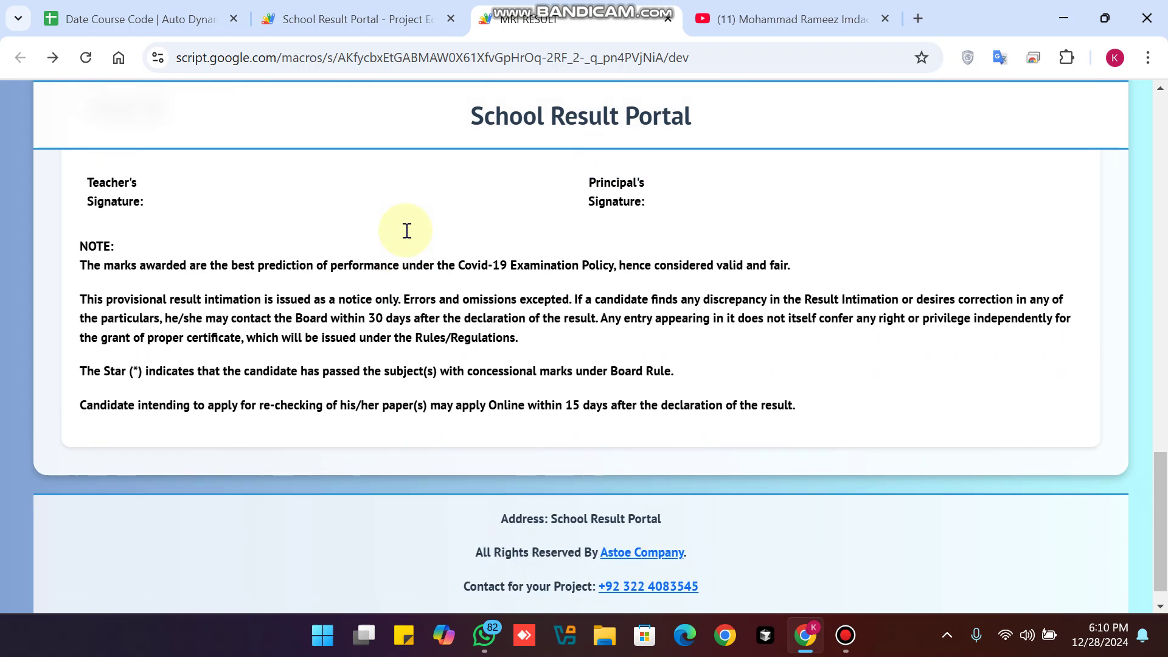
pyautogui.scroll(10, 404, 230)
pyautogui.scroll(4, 404, 229)
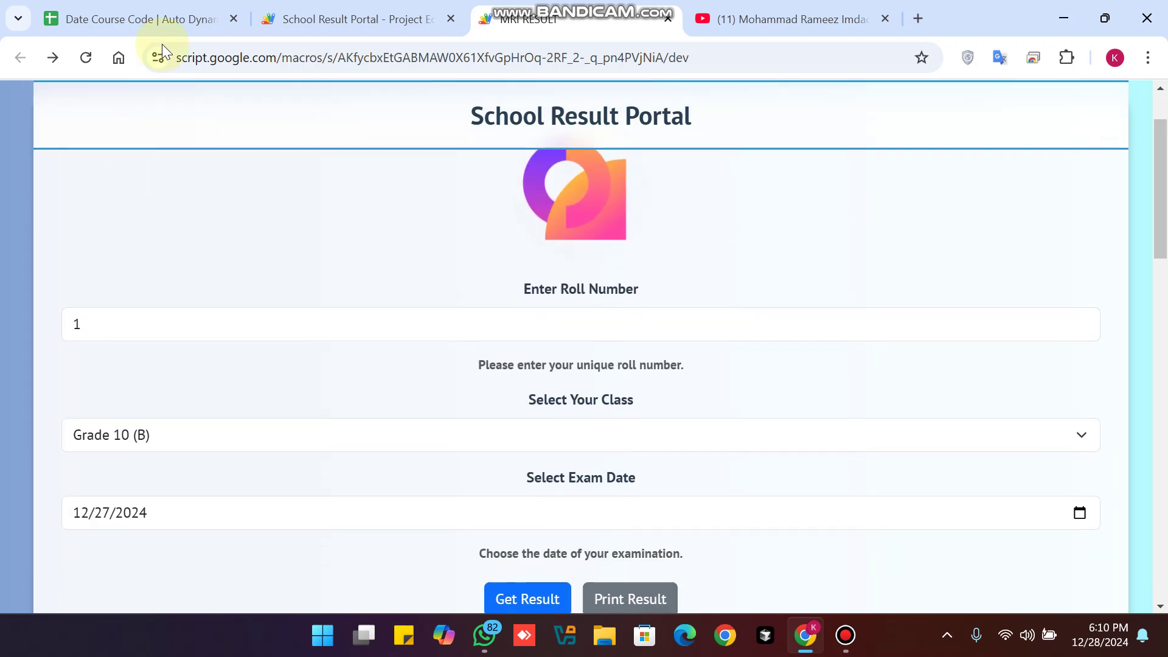
# Add a new empty sheet named Class 1 to the result workbook and reload the portal
pyautogui.click(137, 18)
pyautogui.moveTo(388, 572); pyautogui.dragTo(14, 550)
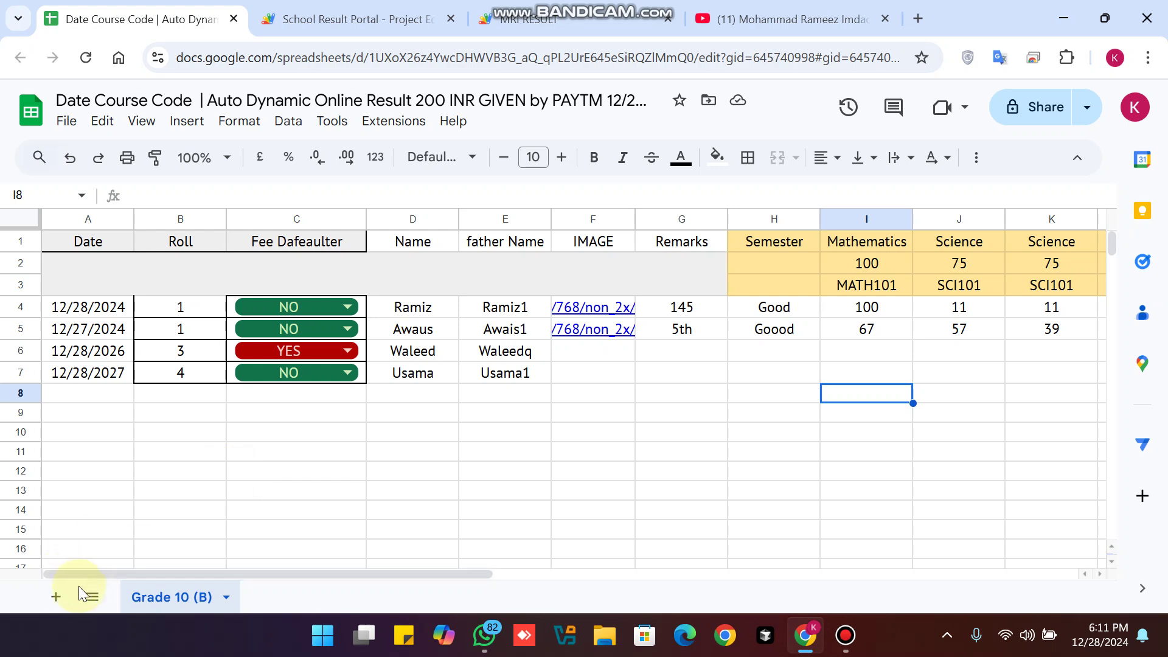
pyautogui.click(59, 597)
pyautogui.doubleClick(280, 597)
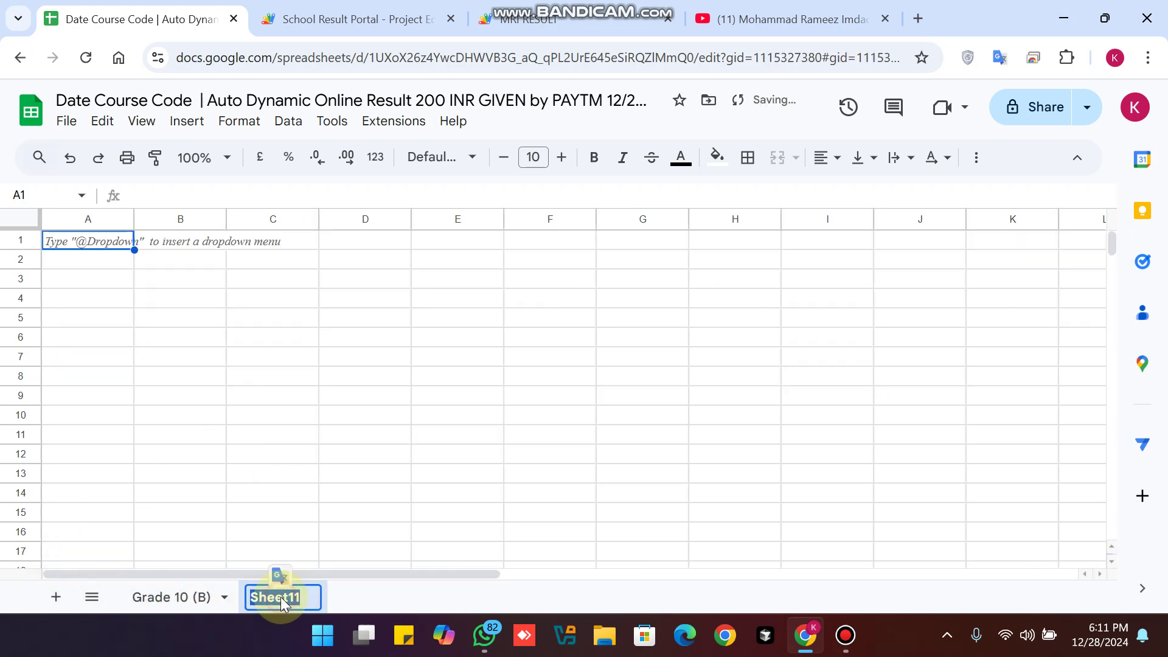
pyautogui.write('Class 1')
pyautogui.press('Return')
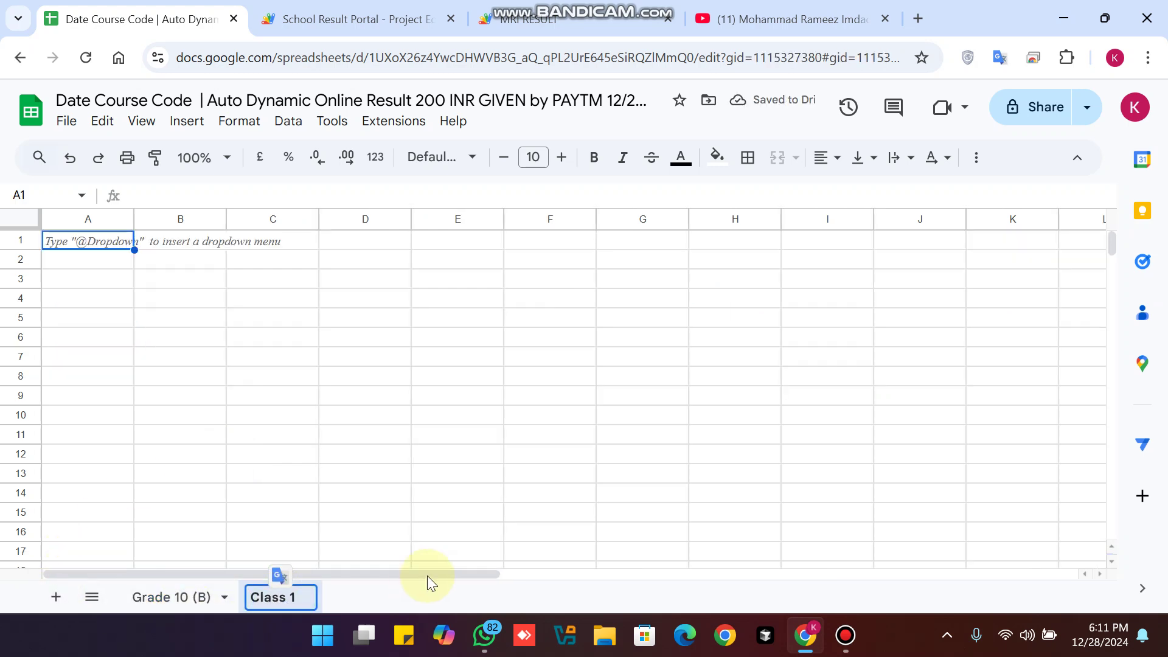
pyautogui.click(500, 456)
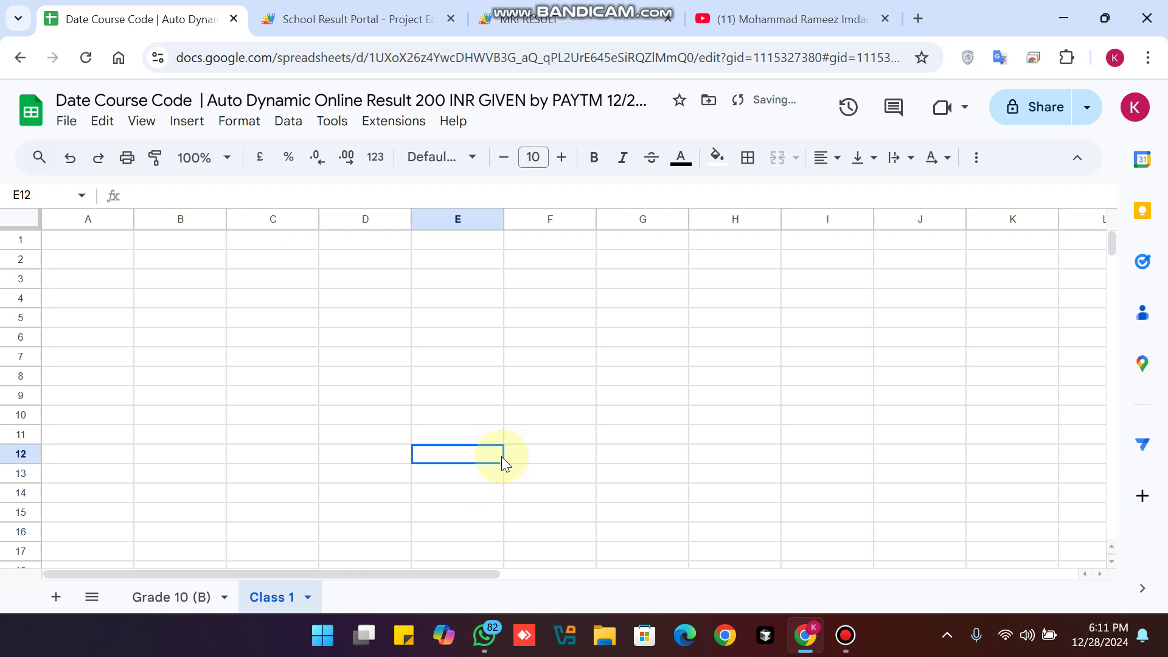
pyautogui.click(529, 18)
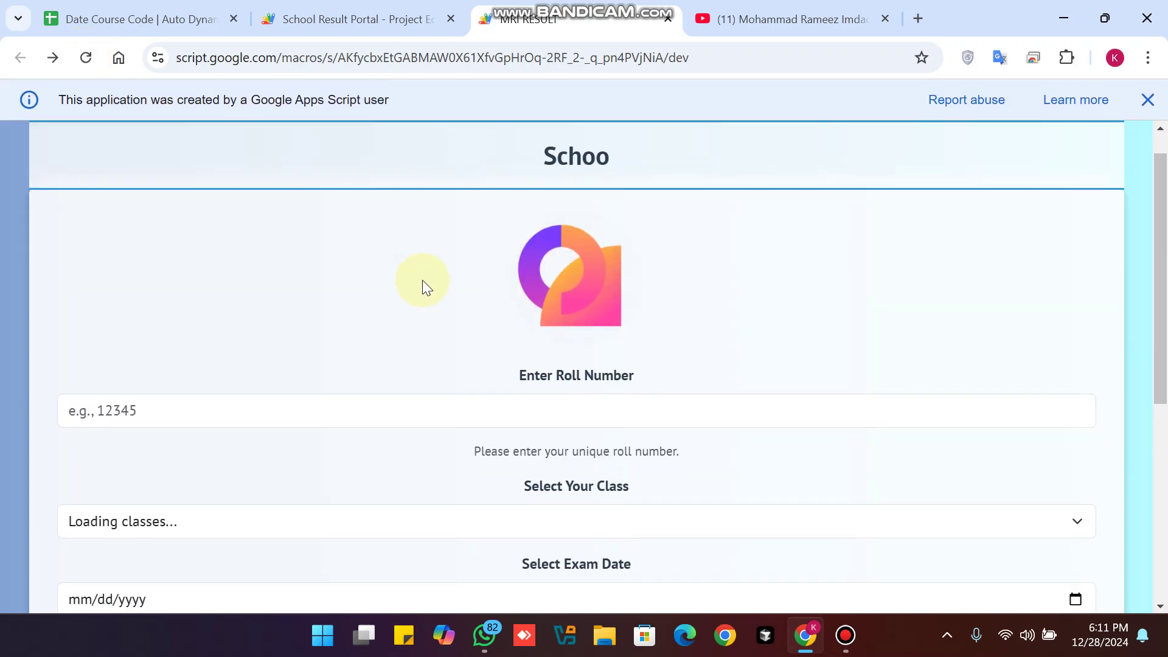
# Show the class dropdown choices, now listing Class 1 alongside Grade 10 (B)
pyautogui.click(217, 466)
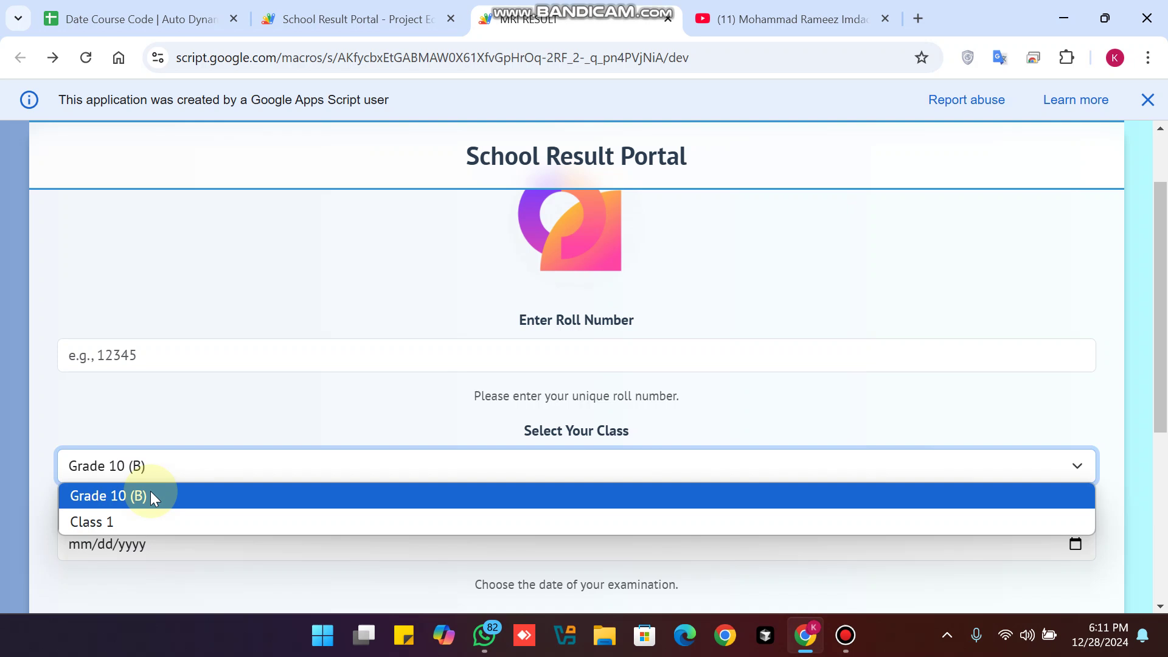
# Copy the Grade 10 (B) header rows A1:K3 into Class 1 at A1
pyautogui.click(118, 19)
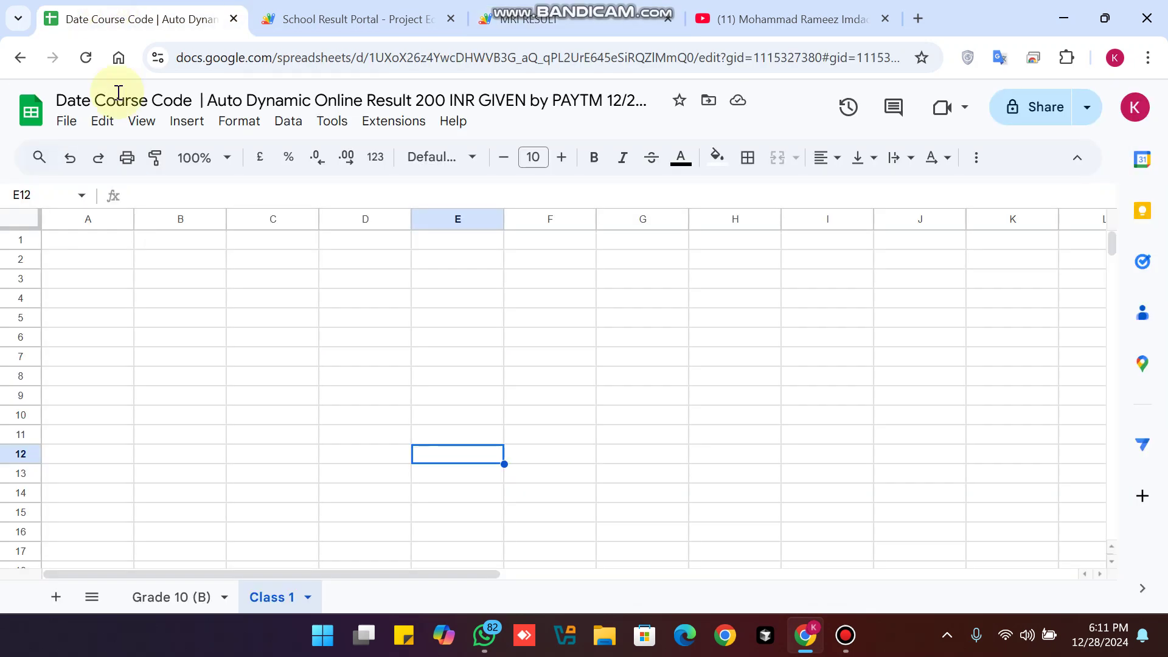
pyautogui.click(172, 597)
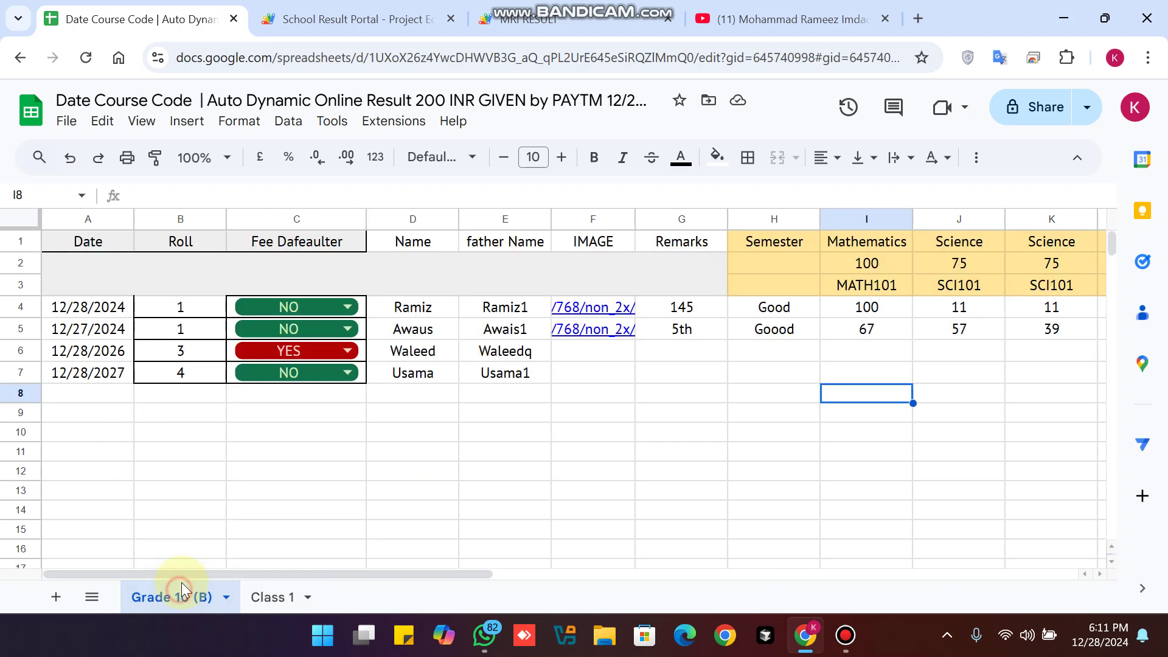
pyautogui.moveTo(57, 248)
pyautogui.mouseDown()
pyautogui.moveTo(983, 299)
pyautogui.moveTo(1068, 283)
pyautogui.mouseUp()
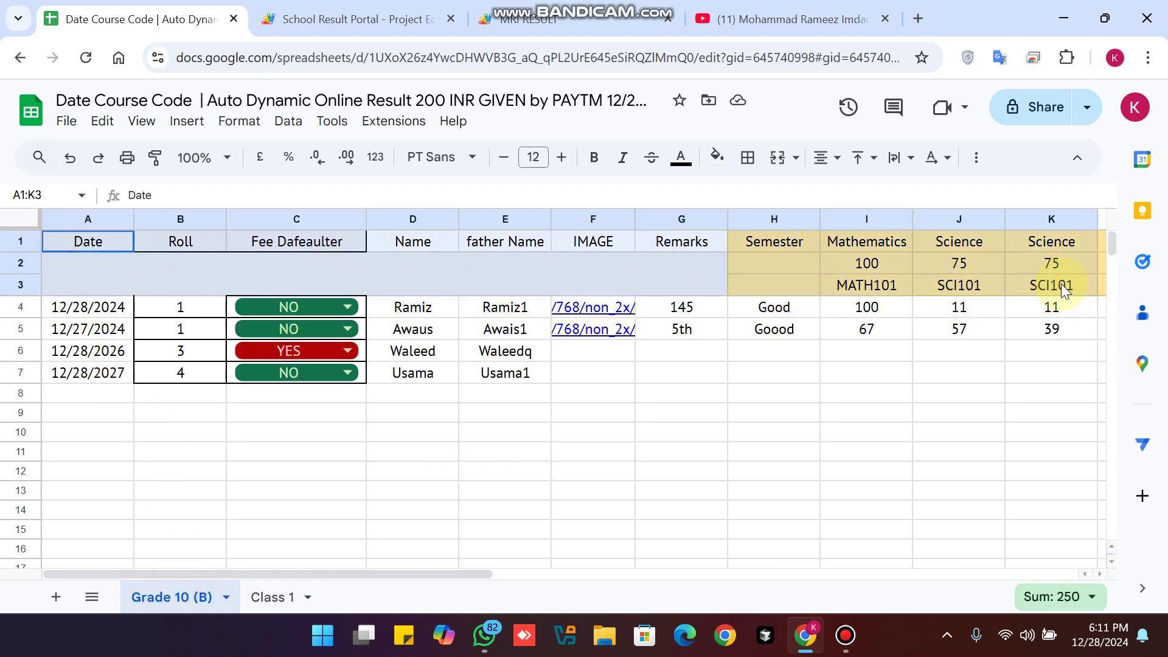
pyautogui.hotkey('ctrl', 'c')
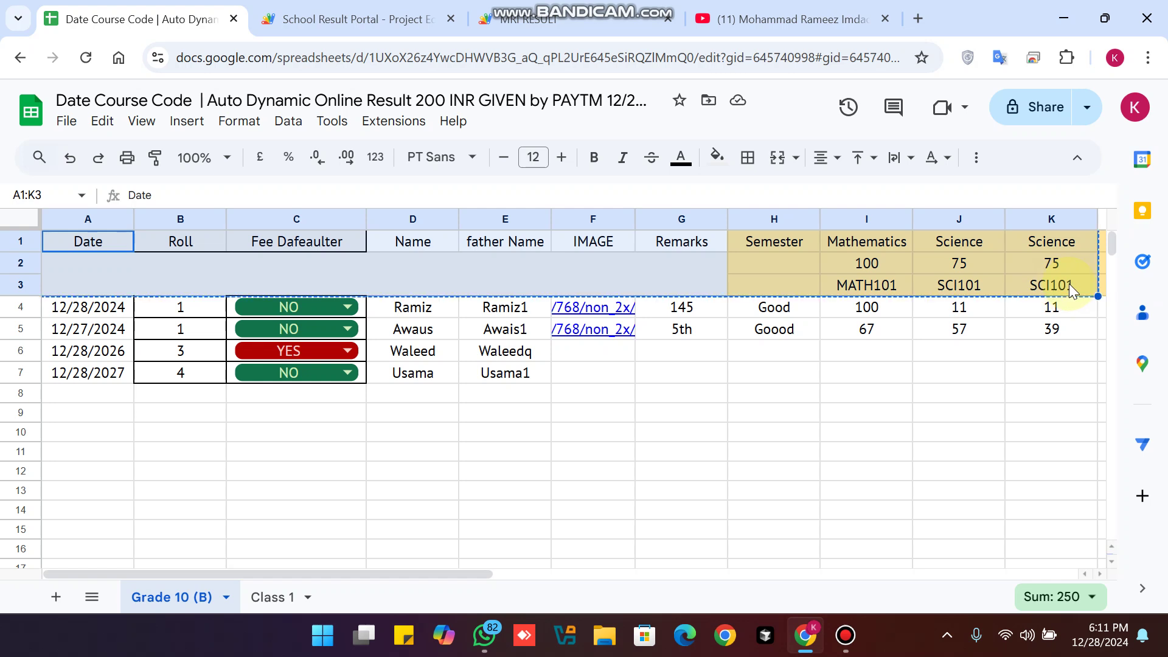
pyautogui.click(273, 596)
pyautogui.click(88, 242)
pyautogui.hotkey('ctrl', 'v')
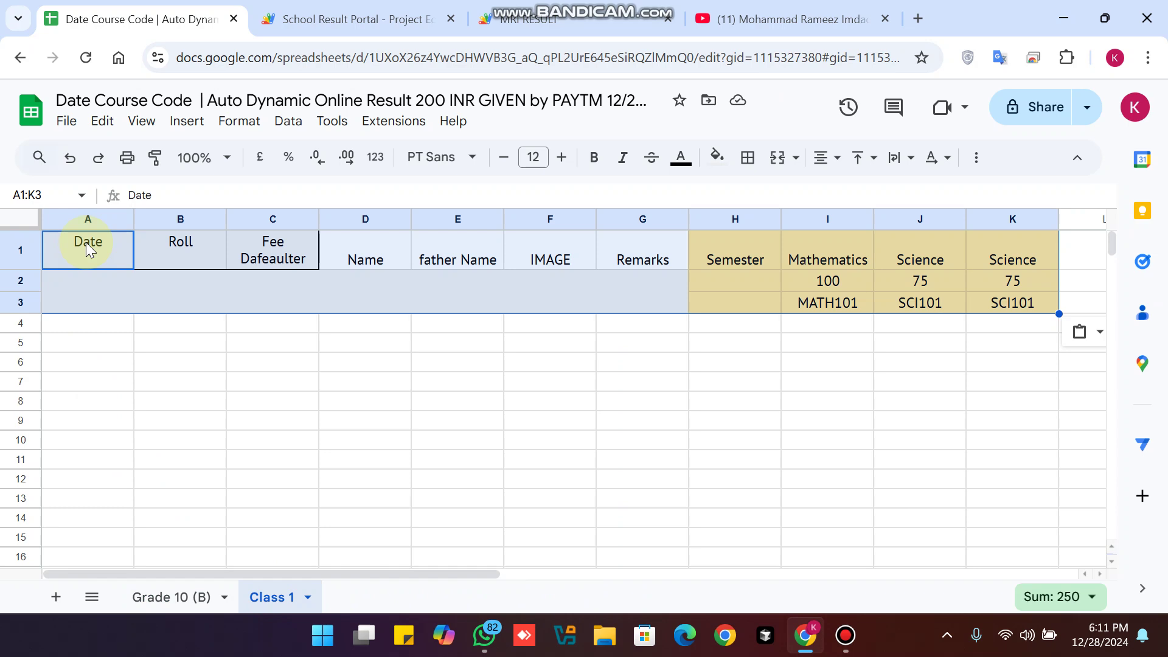
pyautogui.click(550, 291)
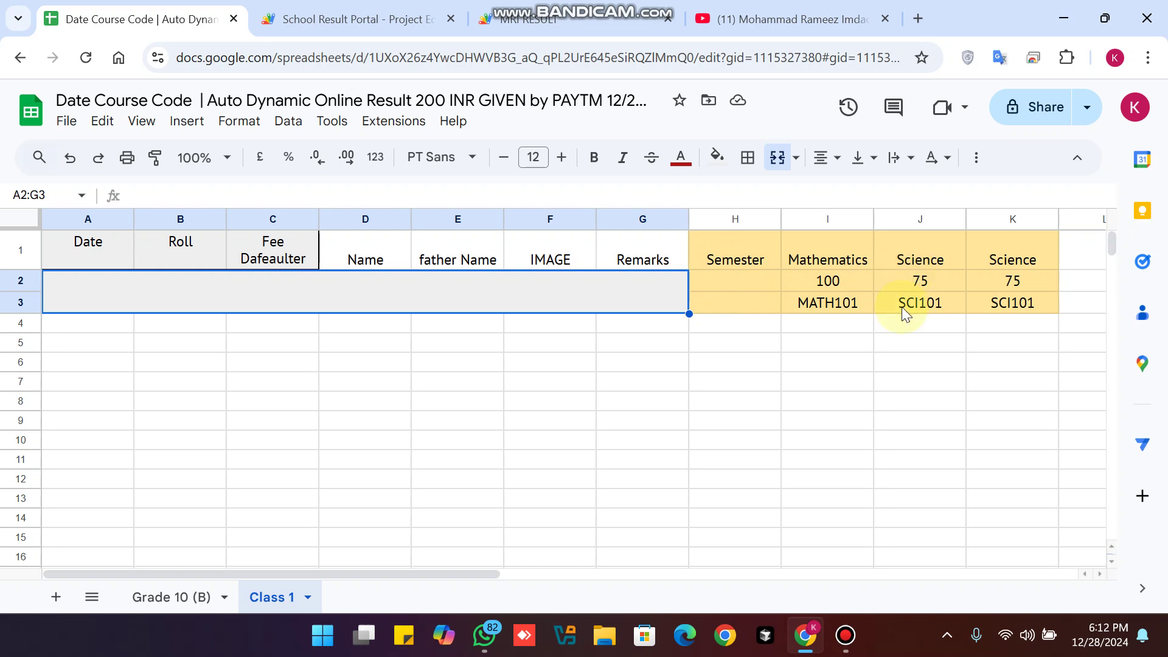
# Copy Ramiz's row 4 record from Grade 10 (B) into Class 1 row 4
pyautogui.click(172, 597)
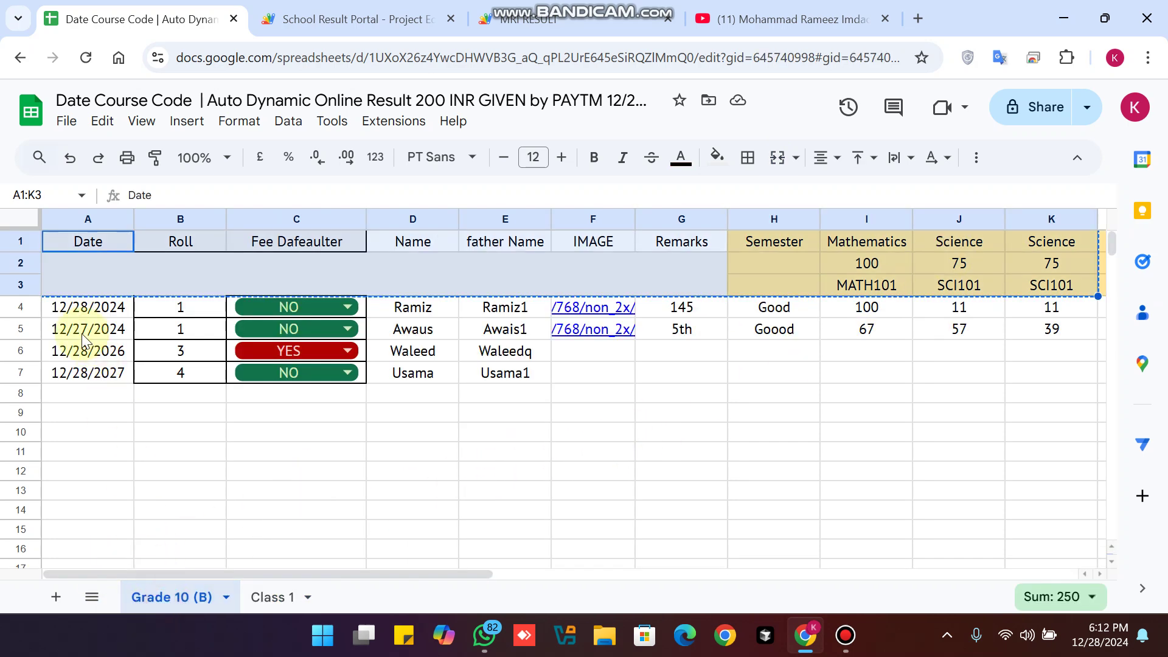
pyautogui.click(20, 307)
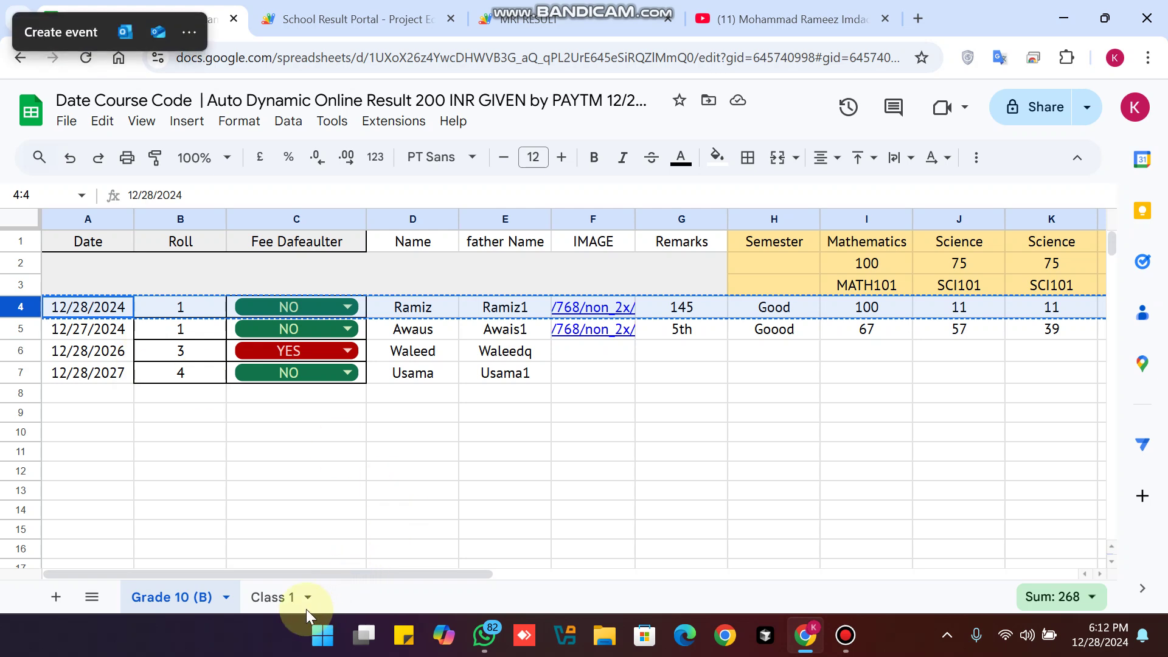
pyautogui.click(274, 597)
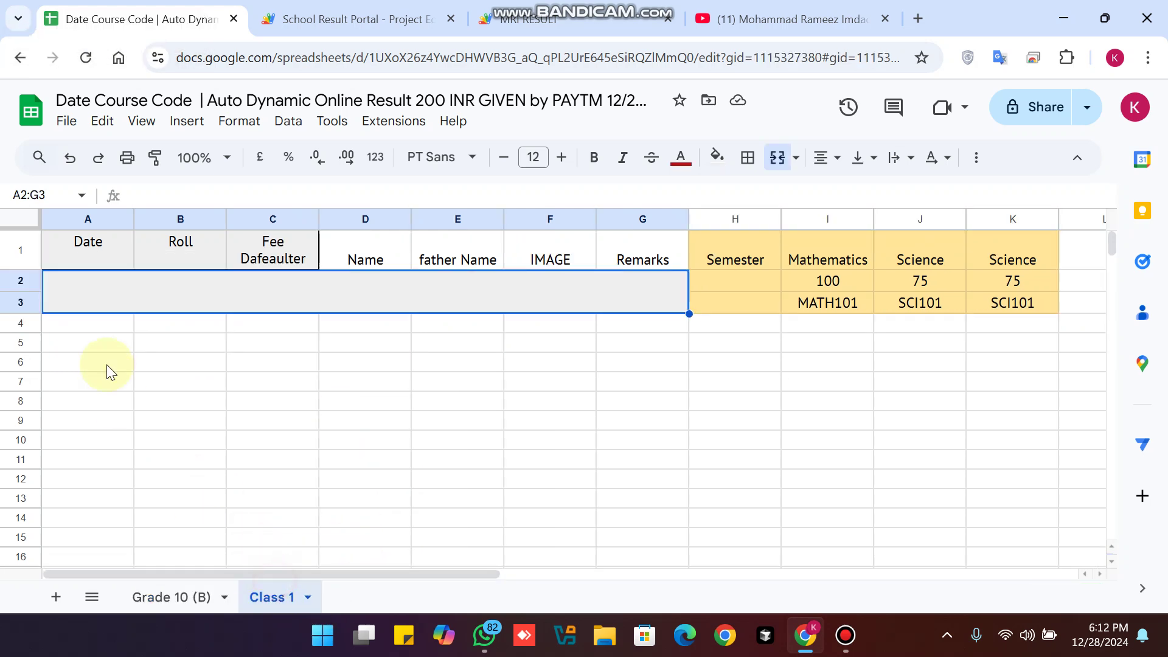
pyautogui.click(20, 325)
pyautogui.hotkey('ctrl', 'v')
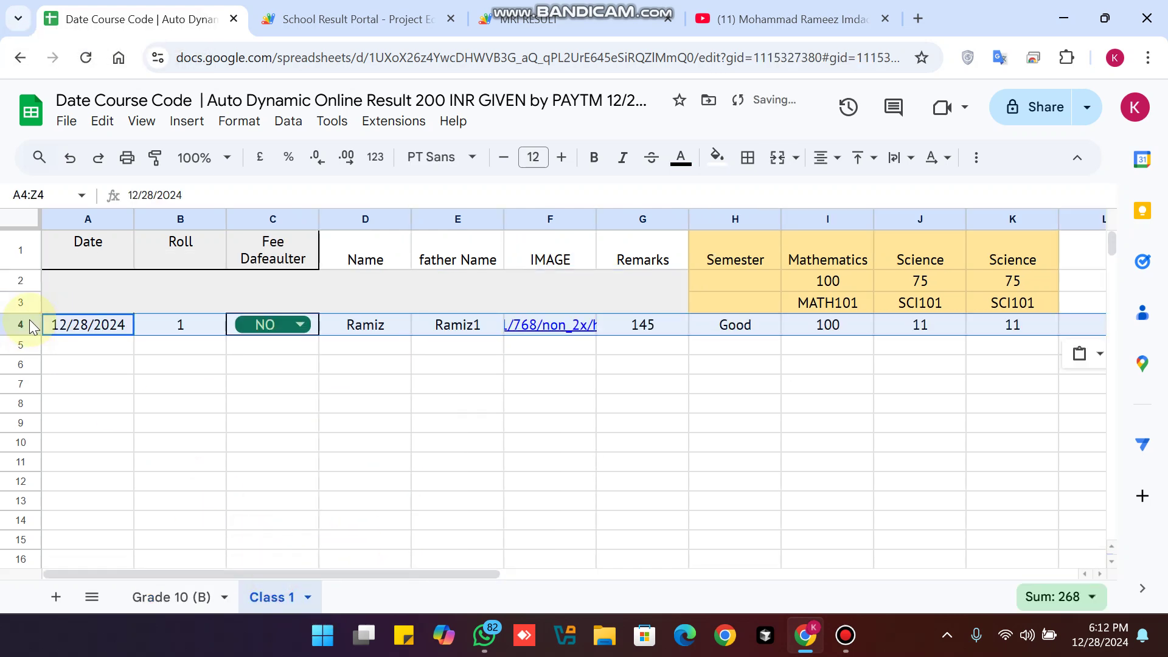
pyautogui.moveTo(271, 573)
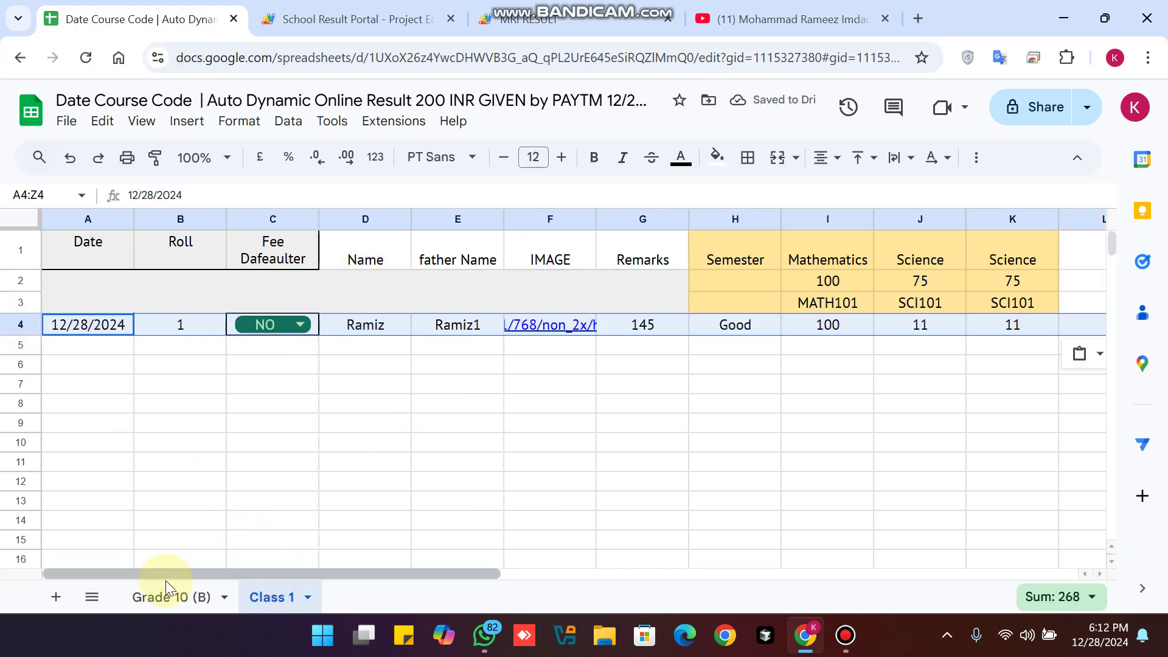
pyautogui.click(171, 597)
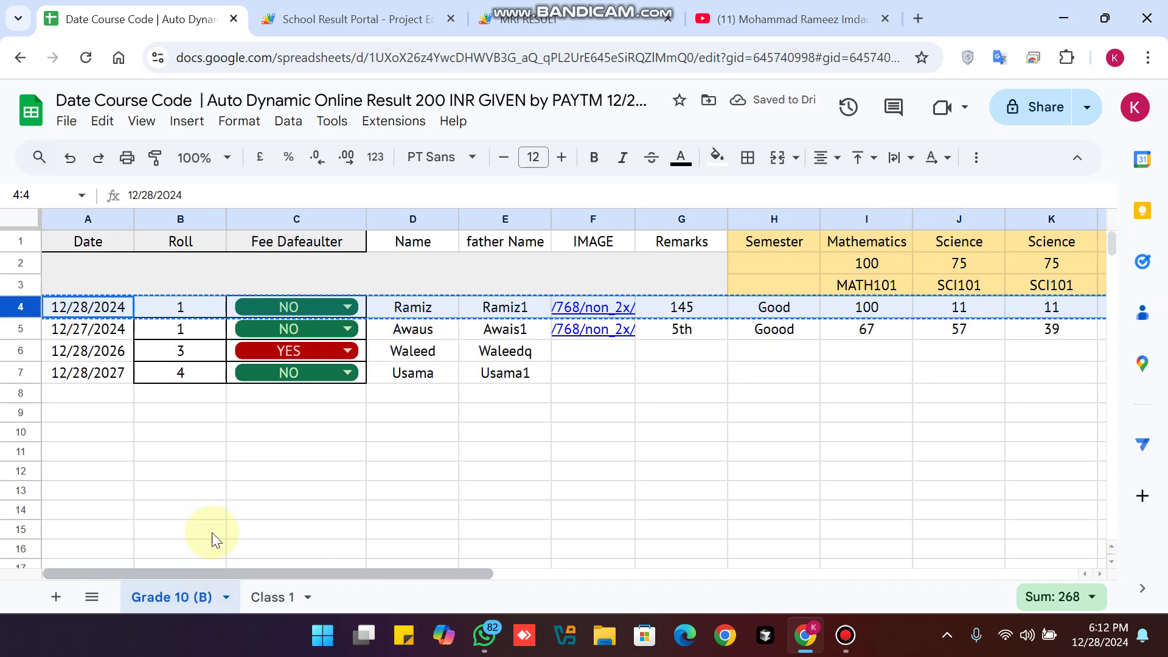
pyautogui.click(219, 439)
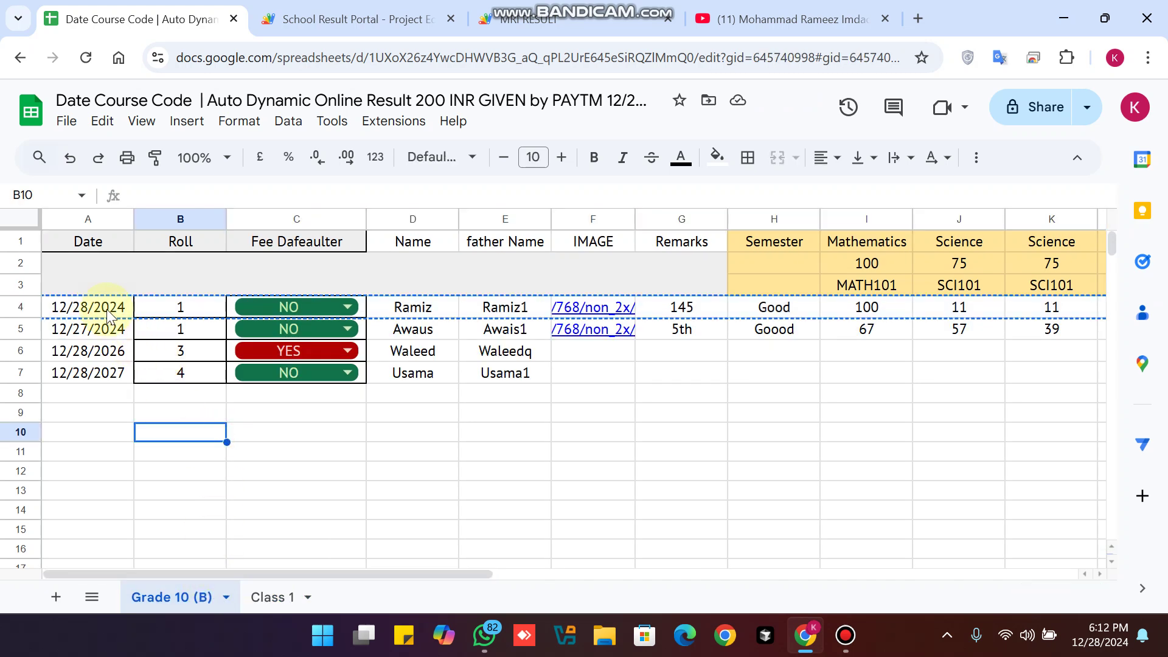
# Fetch roll 1's Grade 10 (B) result for 12/28/2024, showing Ramiz's details and marks
pyautogui.click(530, 19)
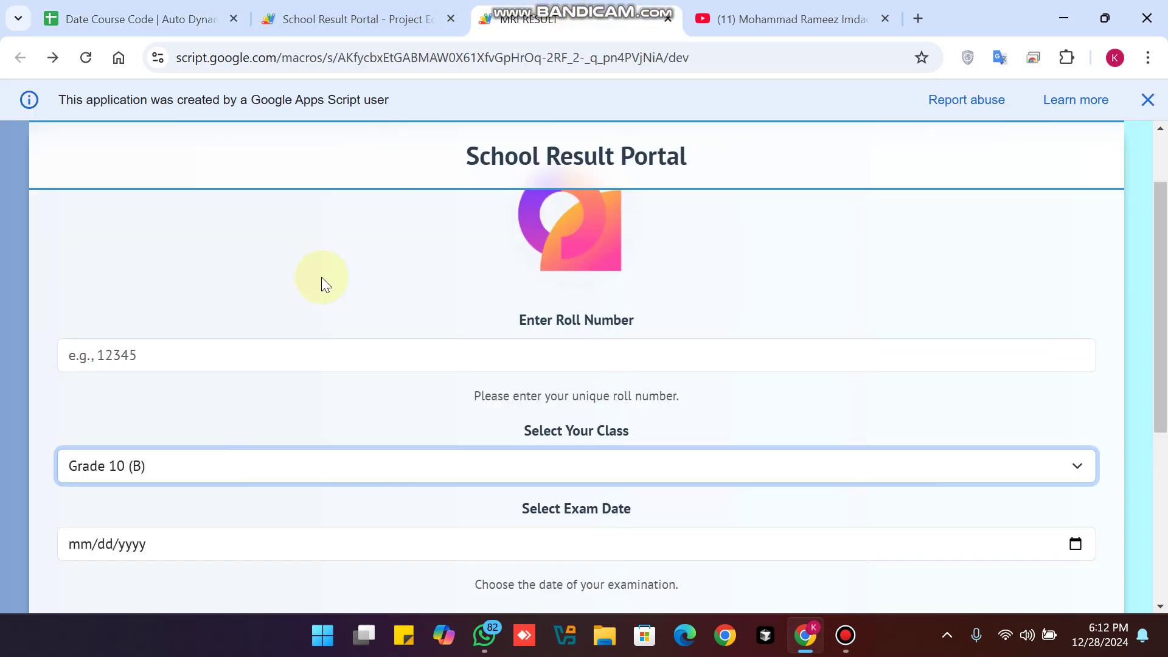
pyautogui.click(164, 339)
pyautogui.write('1')
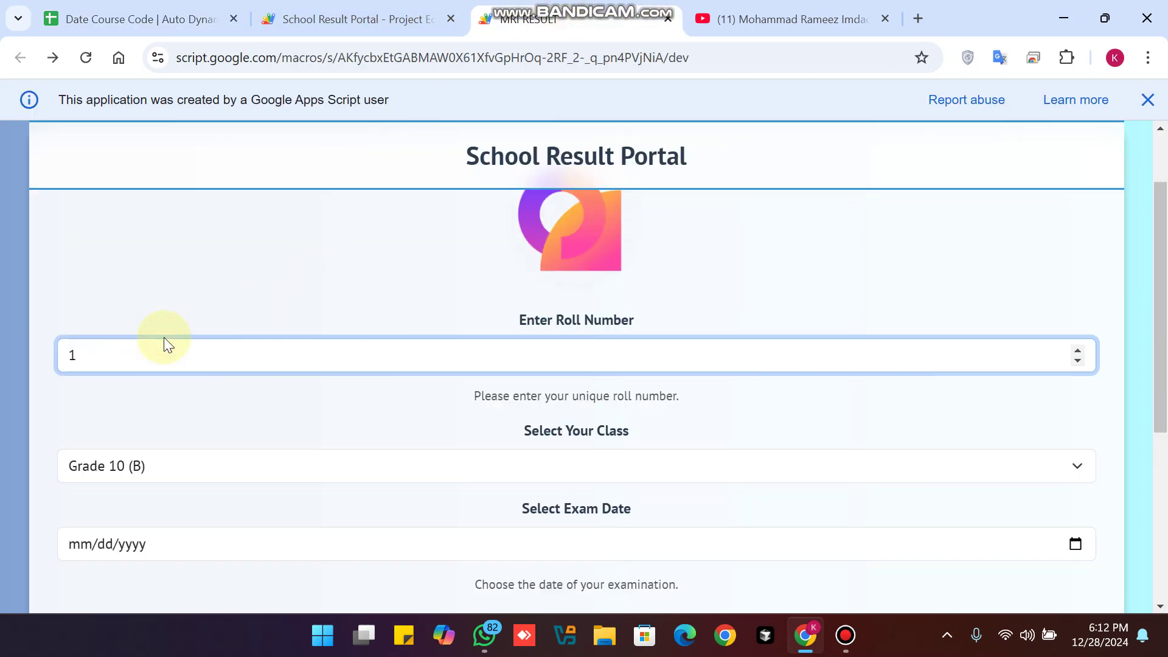
pyautogui.scroll(-2, 702, 351)
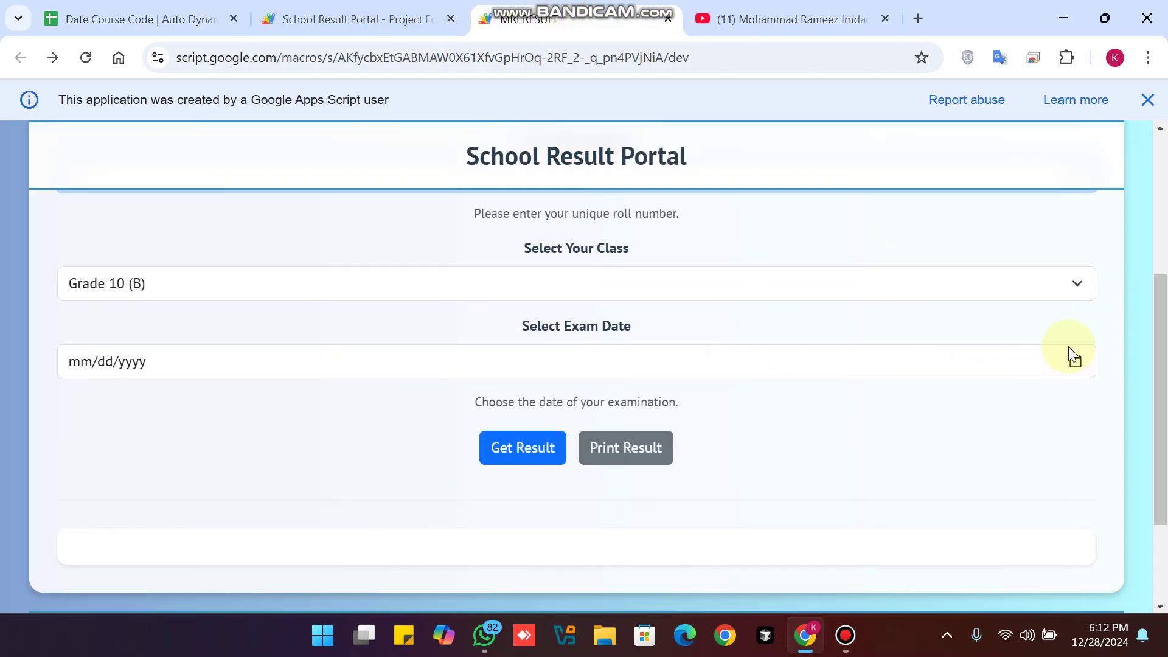
pyautogui.click(1042, 282)
pyautogui.click(139, 310)
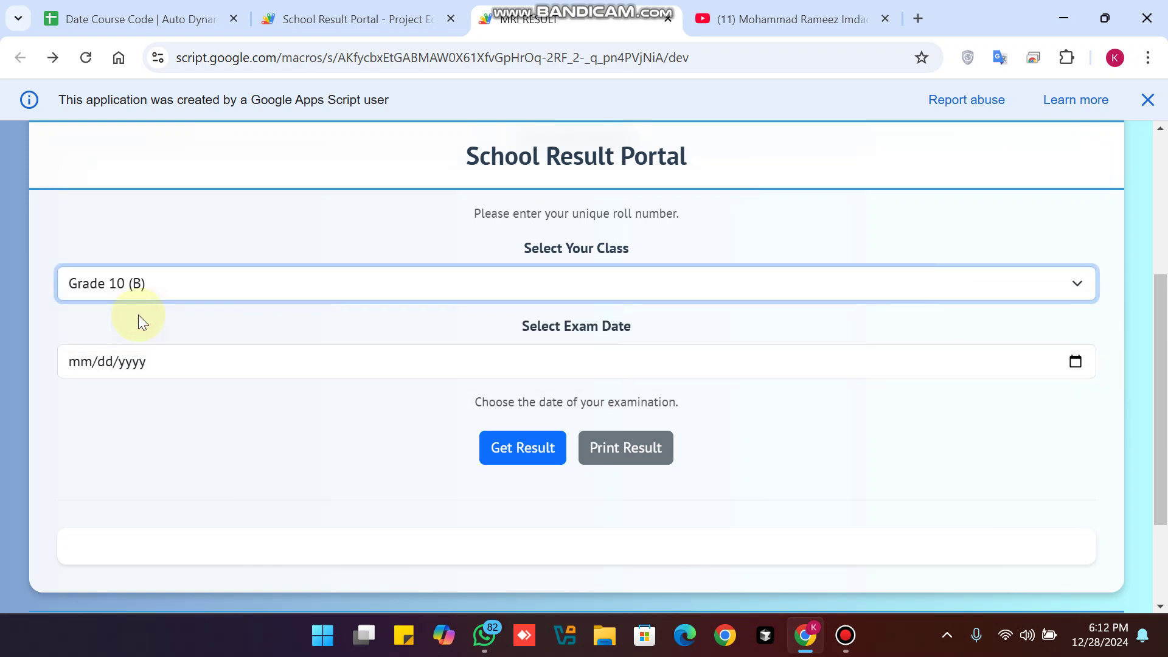
pyautogui.click(1075, 361)
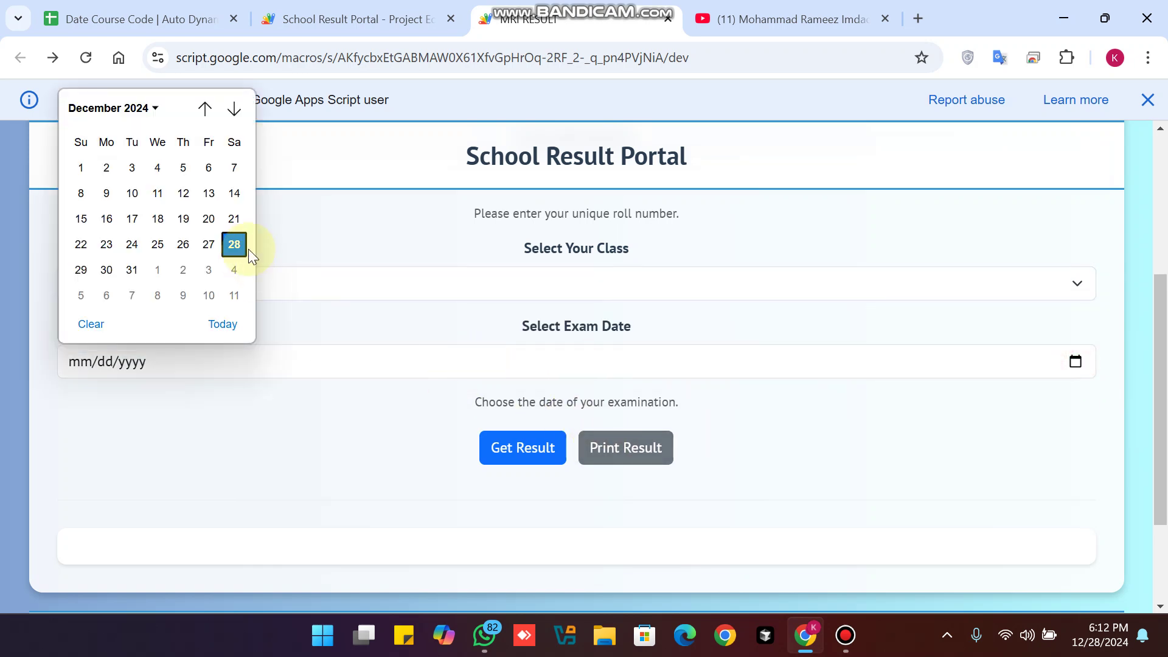
pyautogui.click(234, 245)
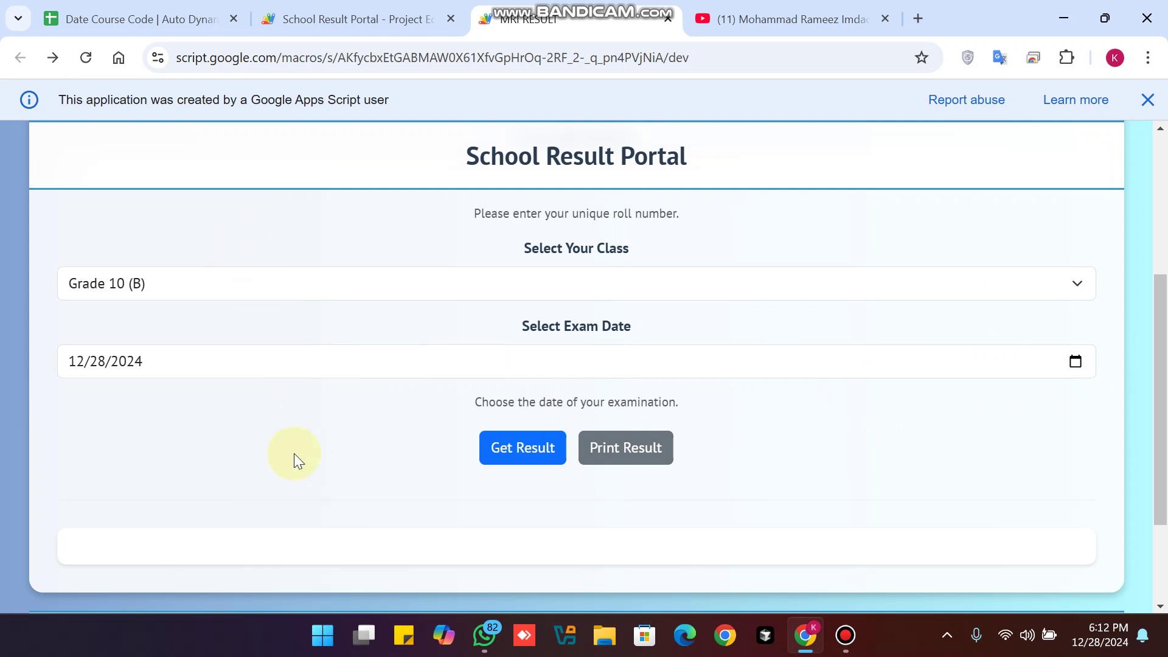
pyautogui.click(521, 447)
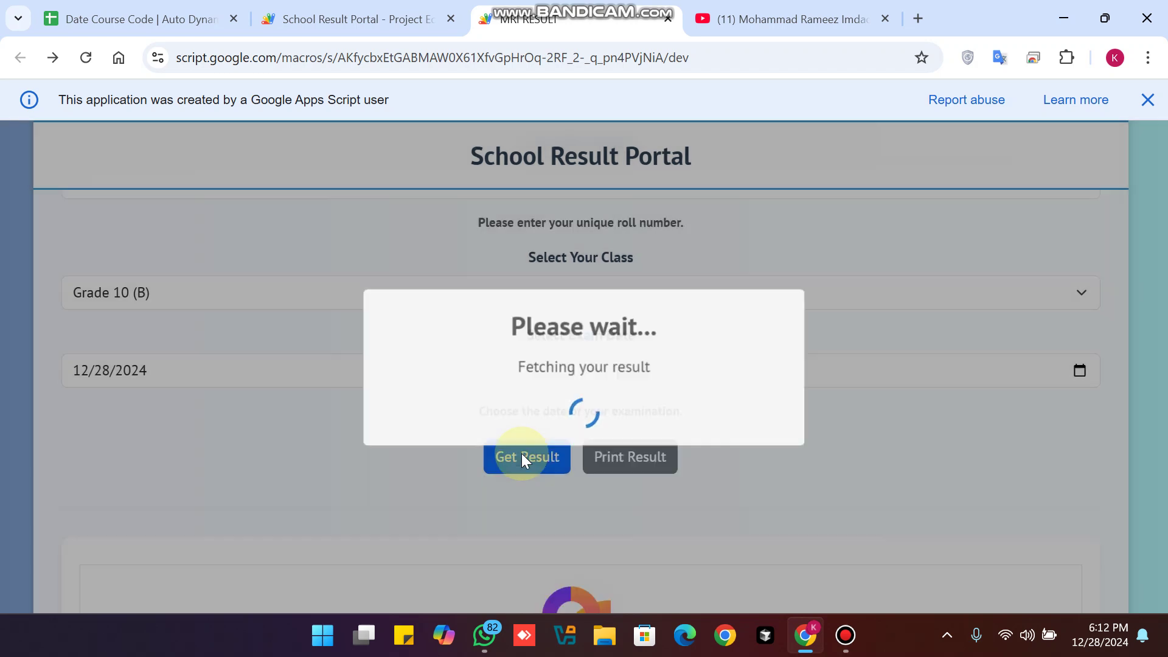
pyautogui.scroll(3, 523, 459)
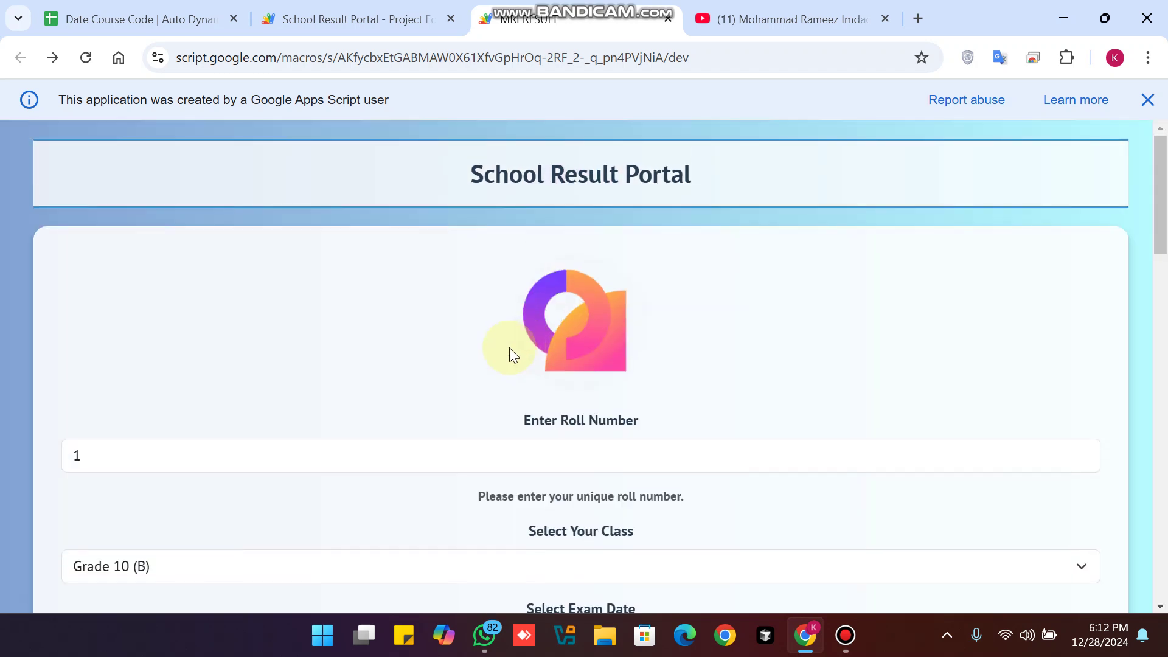
pyautogui.scroll(-3, 450, 344)
pyautogui.scroll(-4, 451, 344)
pyautogui.scroll(-3, 684, 344)
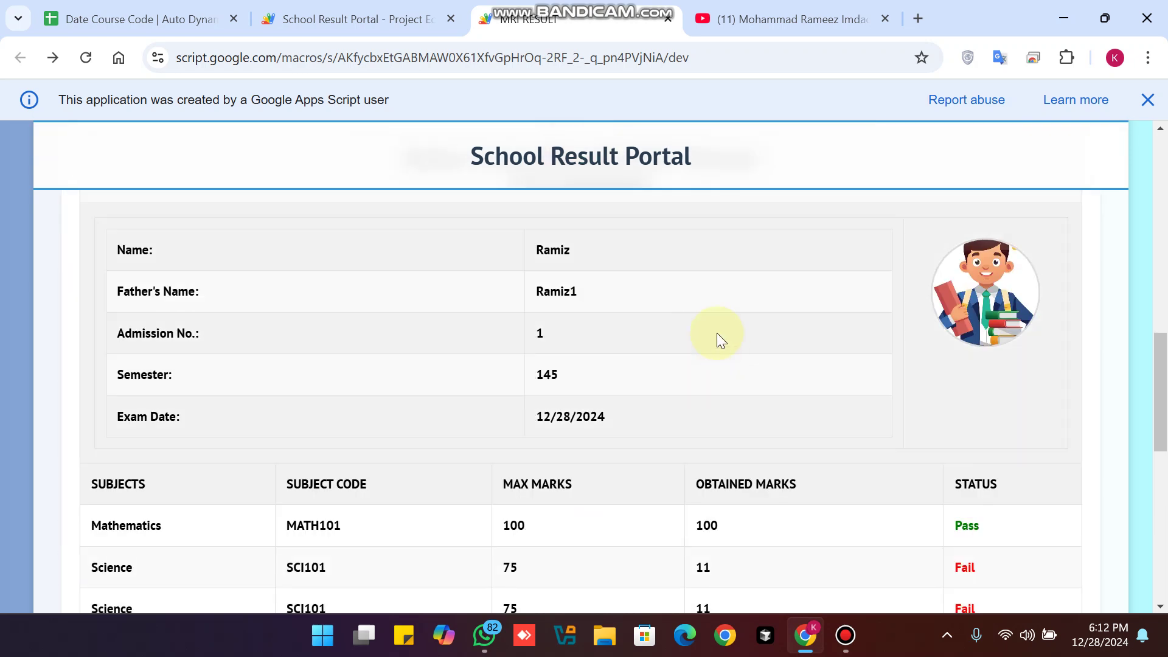
# Set Mathematics max marks I2 to 50, Ramiz's mark I4 to 40 and code I3 to MATH1012
pyautogui.click(136, 19)
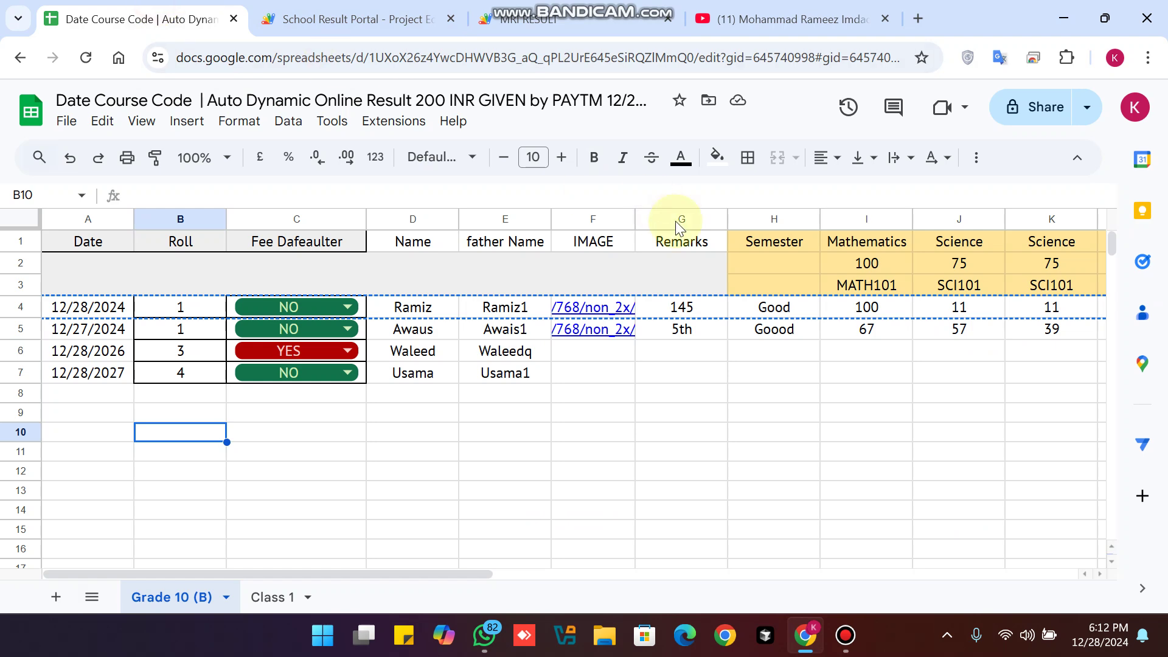
pyautogui.click(848, 270)
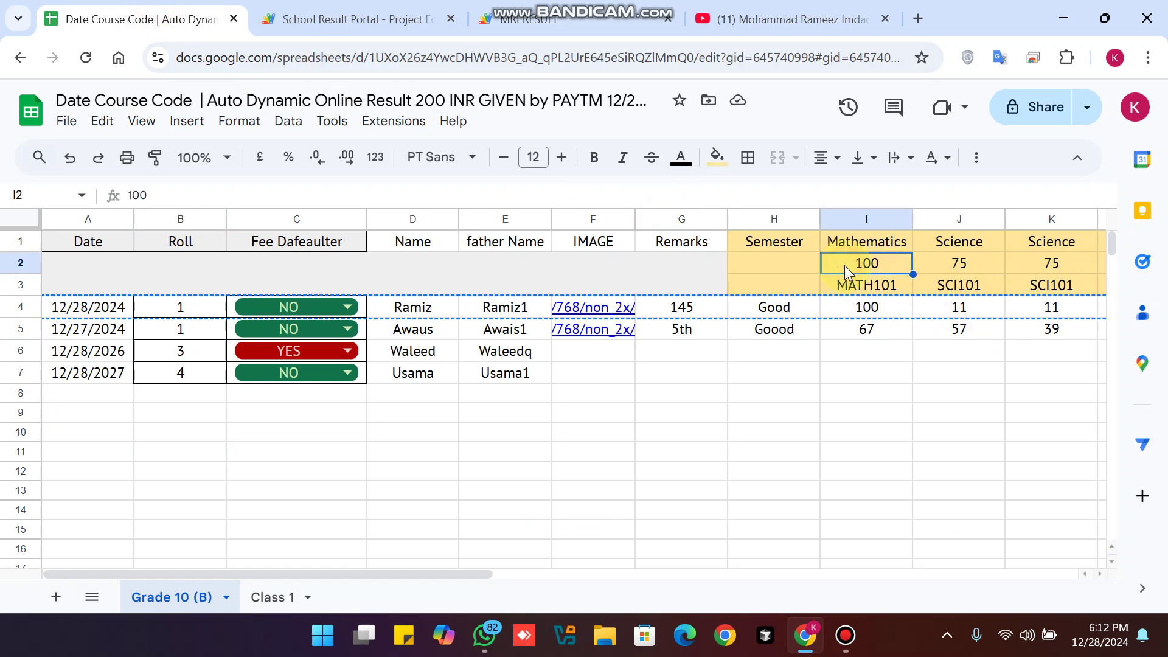
pyautogui.write('50')
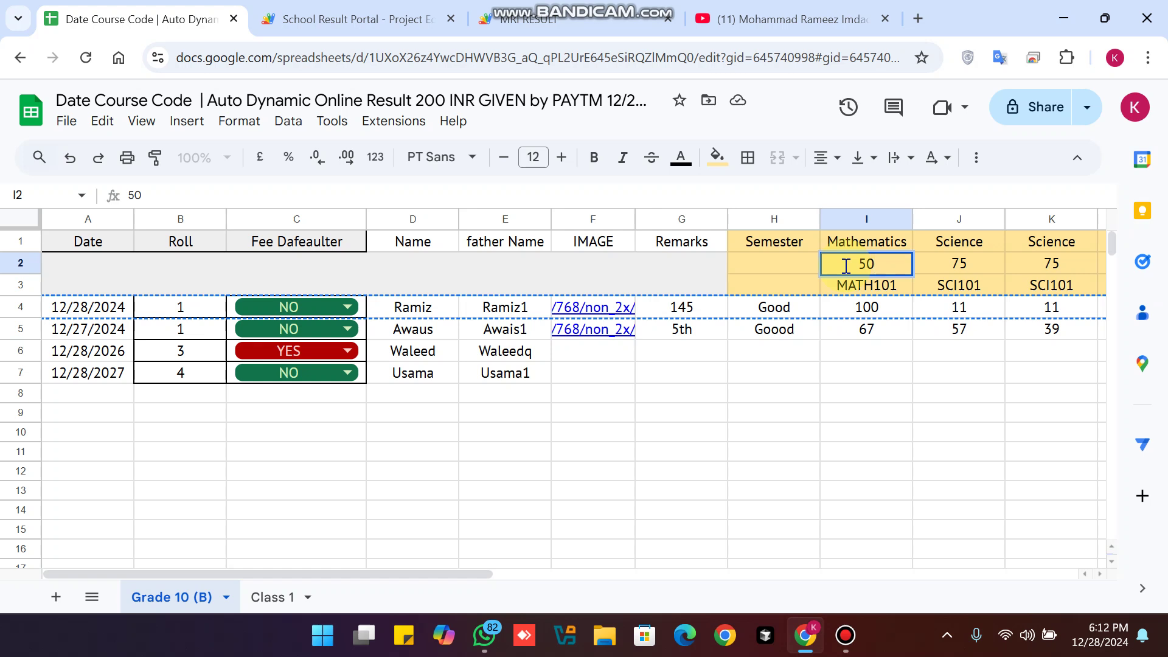
pyautogui.click(871, 308)
pyautogui.write('40')
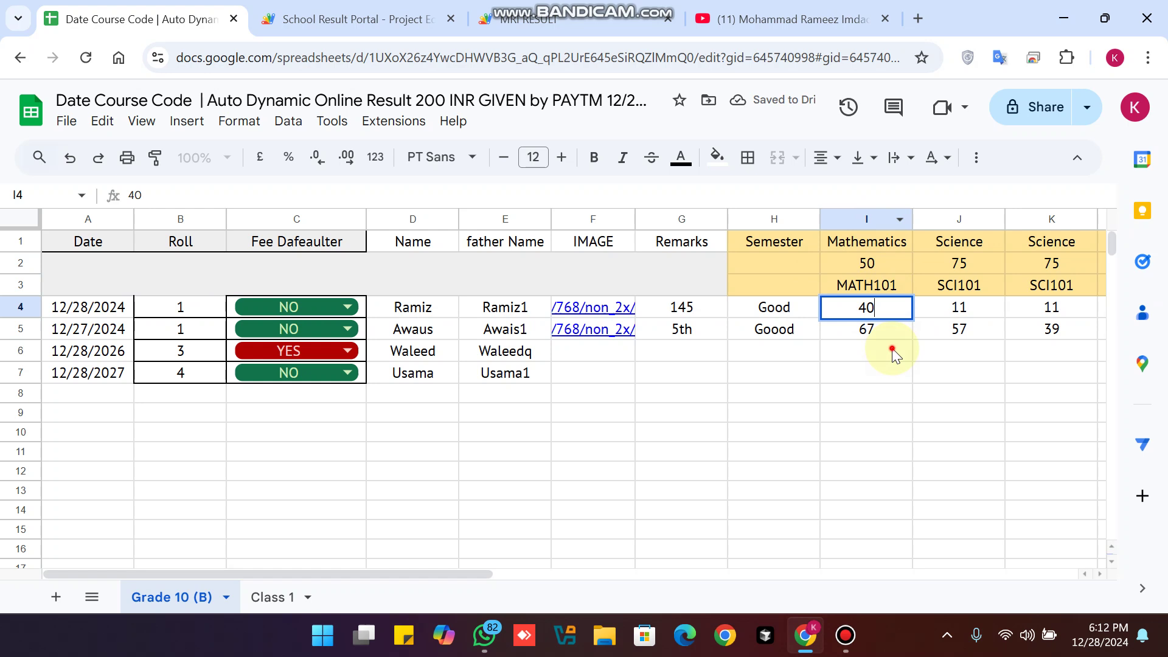
pyautogui.click(881, 329)
pyautogui.doubleClick(898, 286)
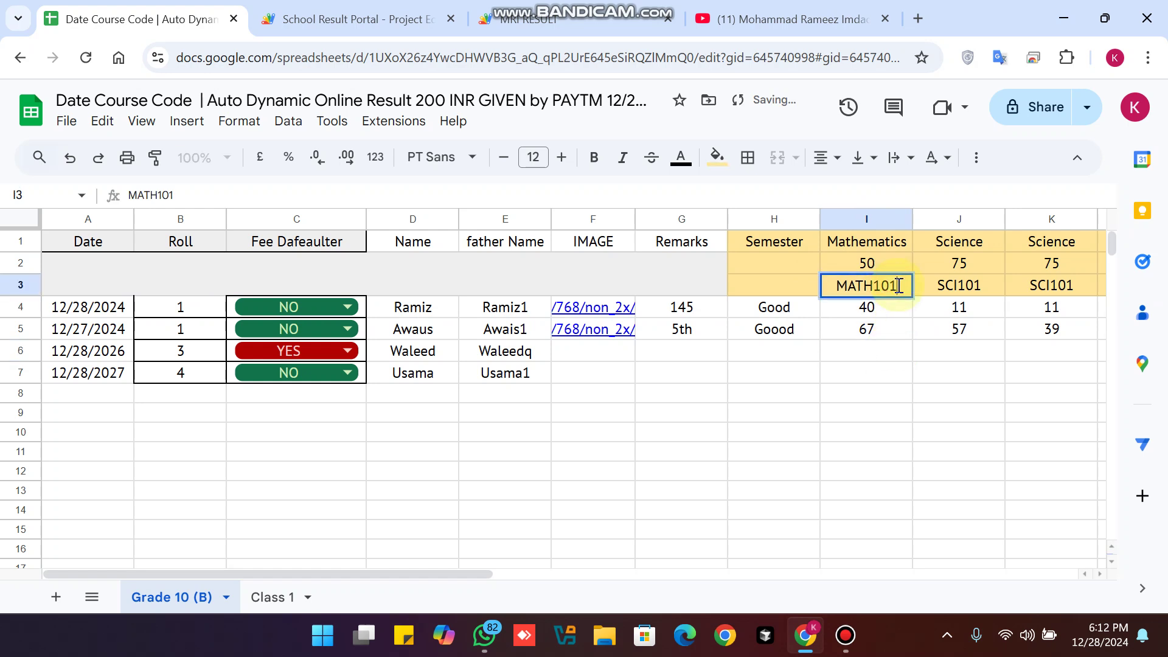
pyautogui.write('2')
pyautogui.click(868, 410)
# Check the old Mathematics code and max 100, then fetch the result again
pyautogui.click(574, 19)
pyautogui.scroll(-3, 409, 363)
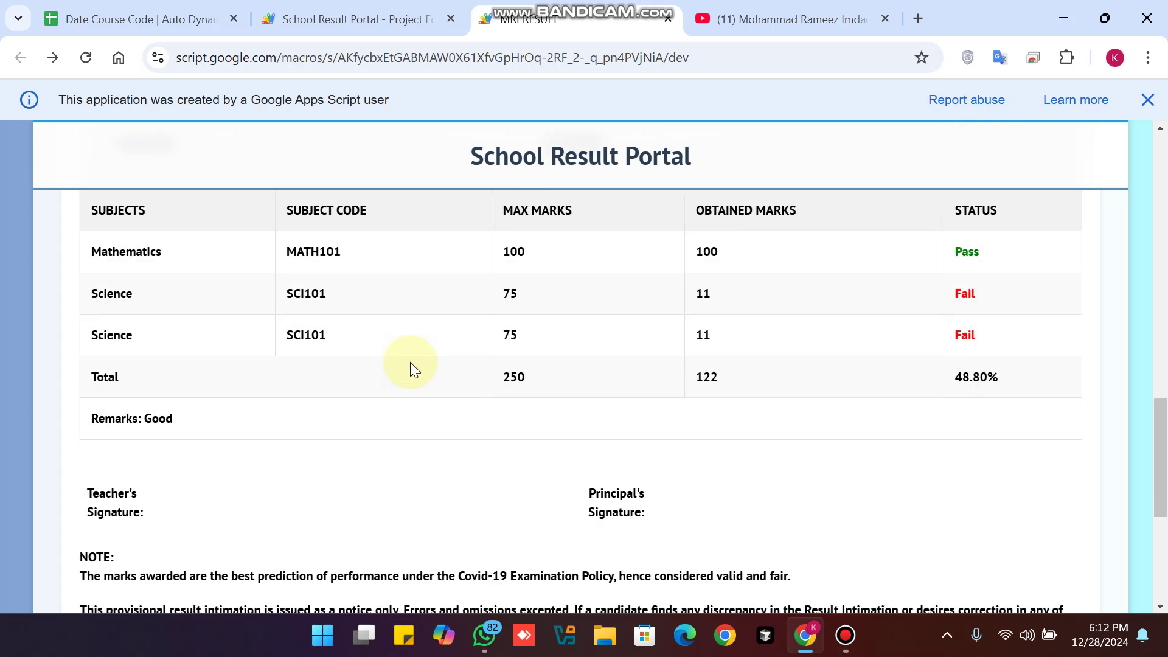
pyautogui.moveTo(356, 253); pyautogui.dragTo(295, 255)
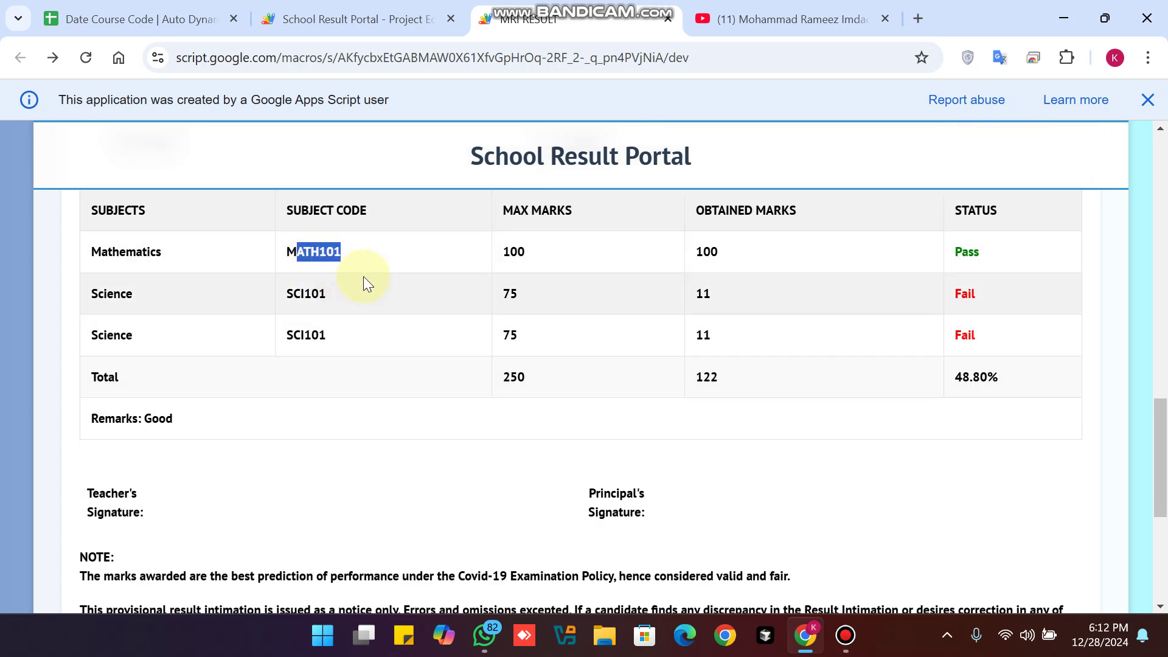
pyautogui.moveTo(538, 255); pyautogui.dragTo(499, 258)
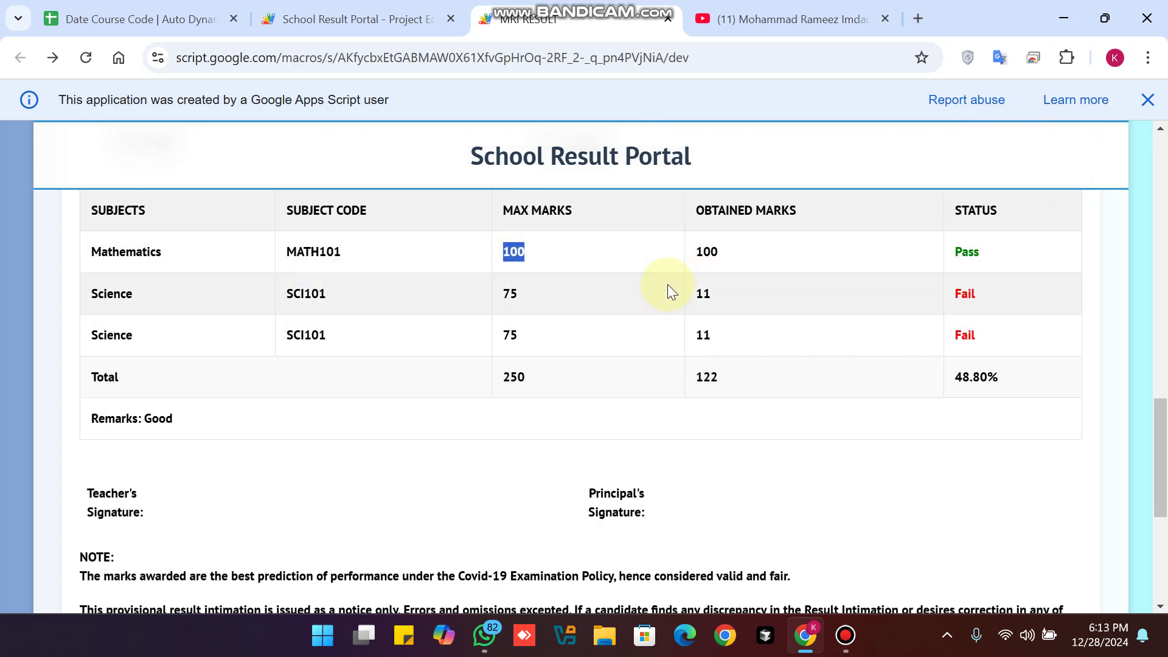
pyautogui.scroll(5, 667, 283)
pyautogui.scroll(2, 539, 320)
pyautogui.click(518, 365)
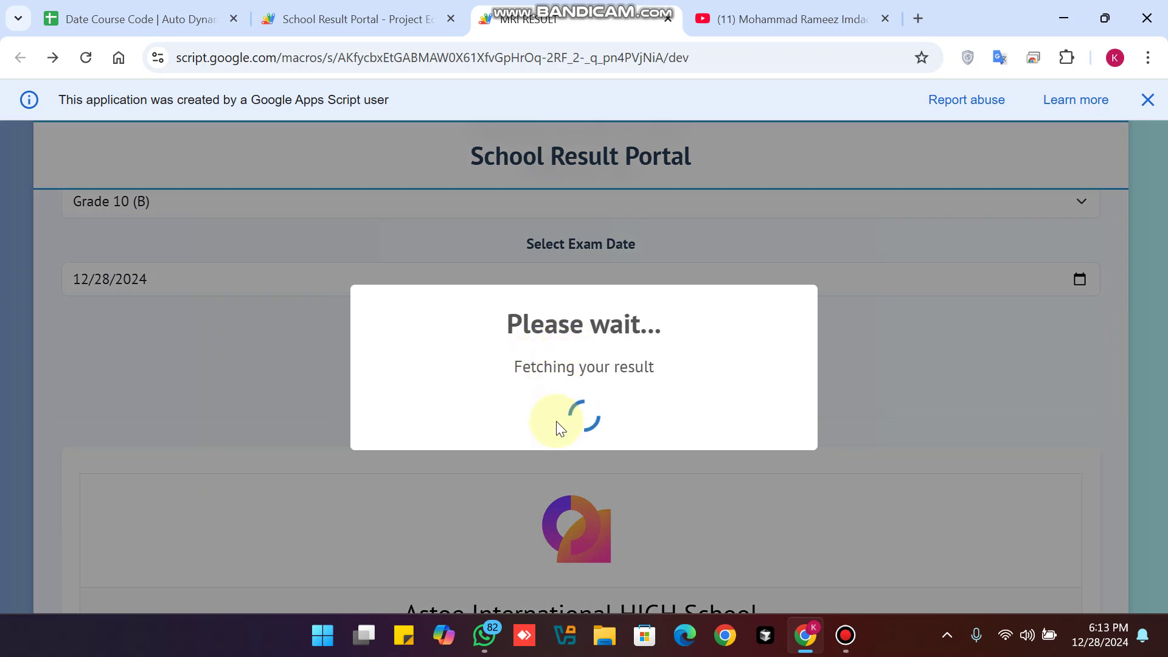
pyautogui.scroll(-3, 541, 411)
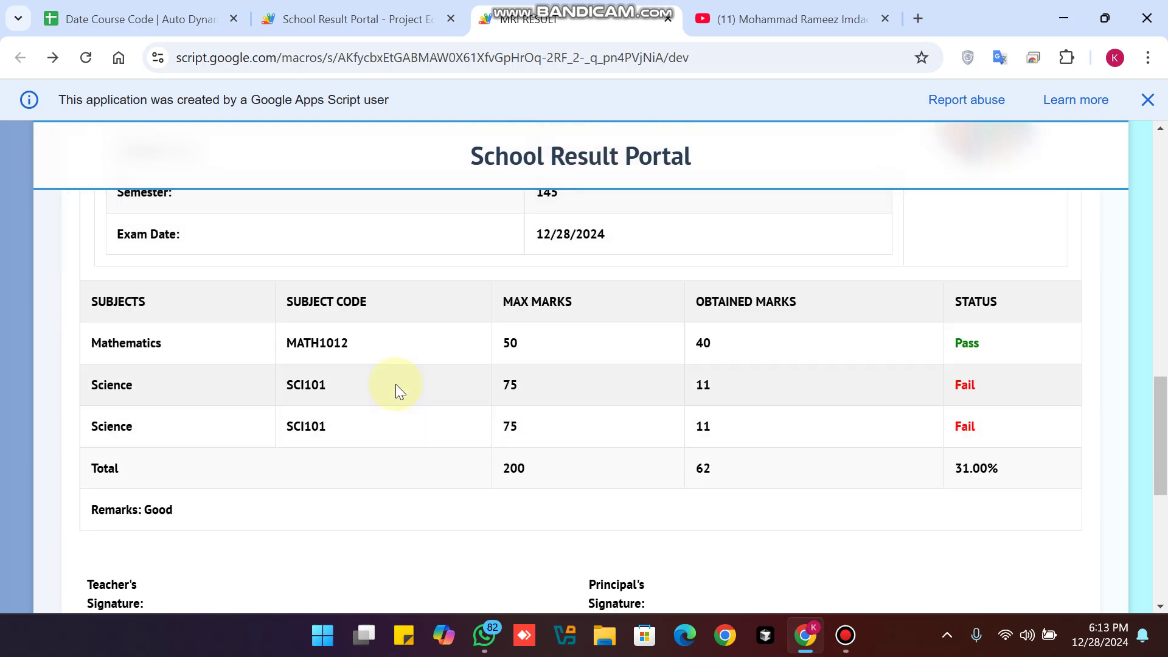
pyautogui.moveTo(352, 342); pyautogui.dragTo(281, 348)
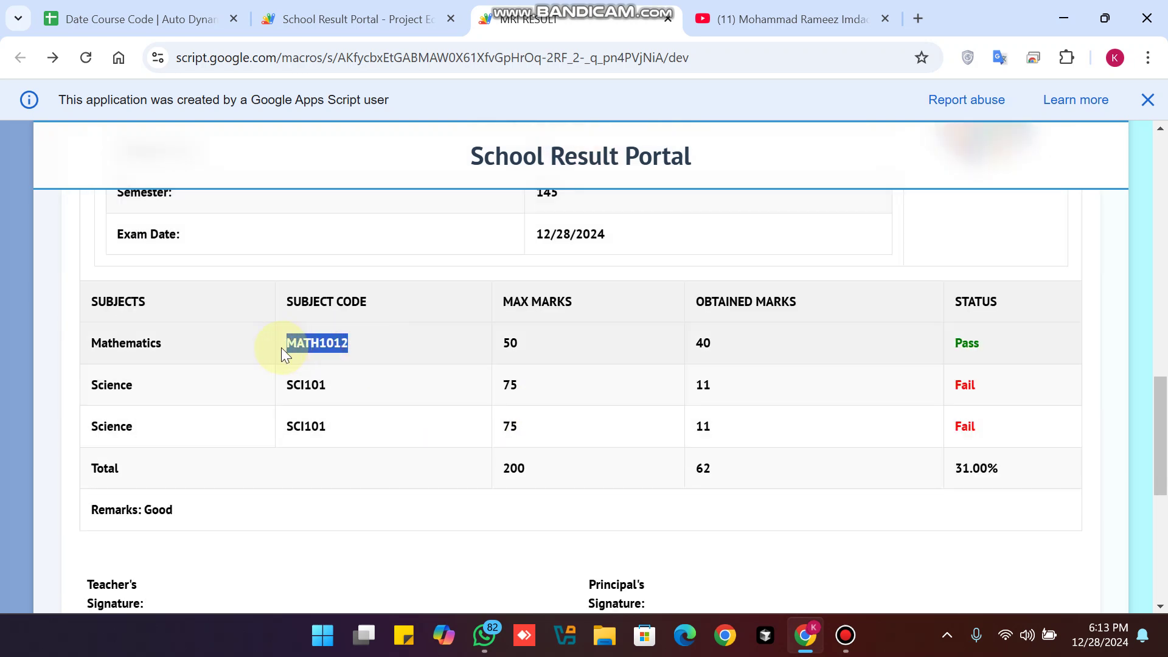
# Highlight the updated Mathematics 40 of 50, Science Fail, and totals 200, 62, 31.00%
pyautogui.moveTo(520, 343); pyautogui.dragTo(494, 338)
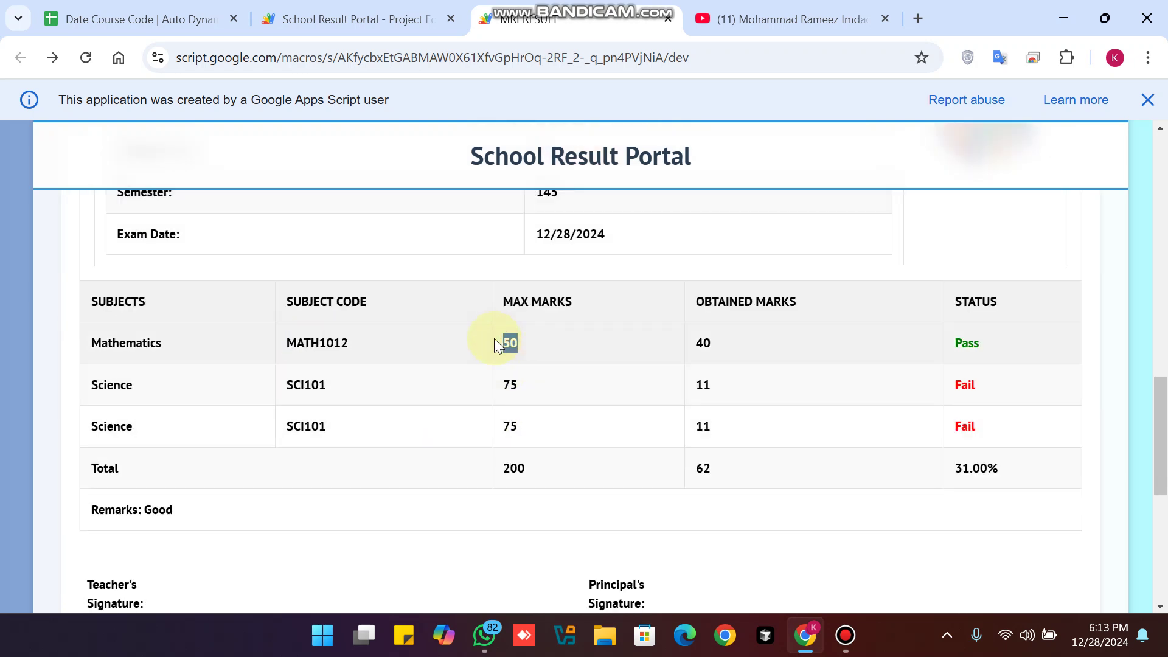
pyautogui.doubleClick(703, 343)
pyautogui.moveTo(989, 384); pyautogui.dragTo(938, 395)
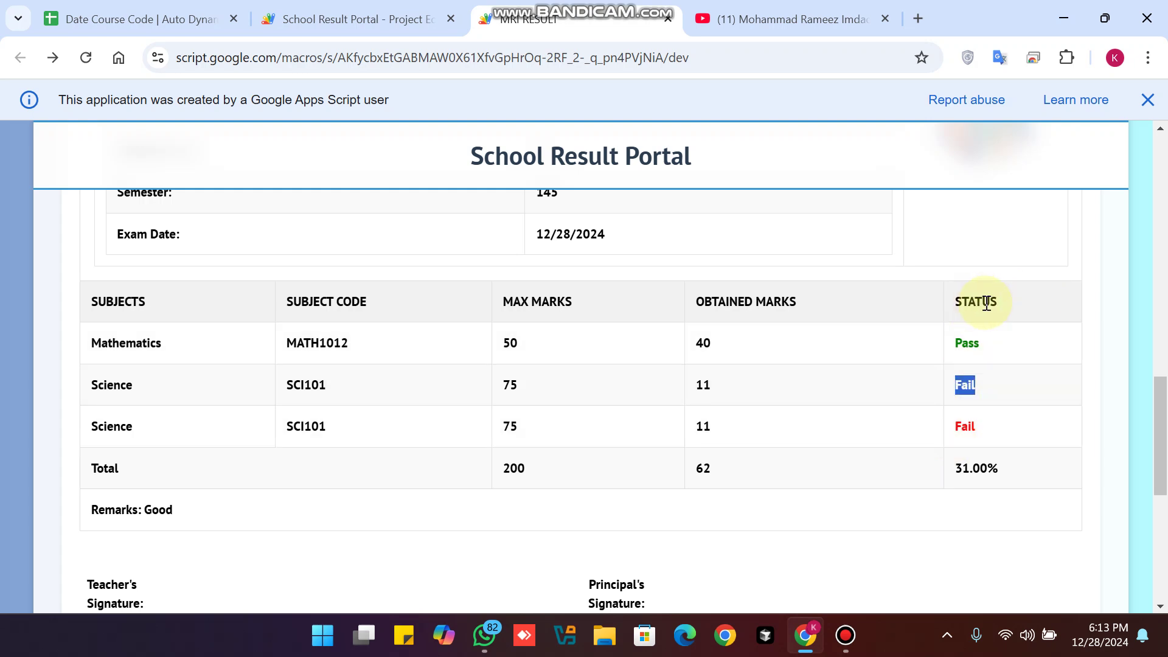
pyautogui.click(970, 373)
pyautogui.moveTo(1004, 466); pyautogui.dragTo(942, 472)
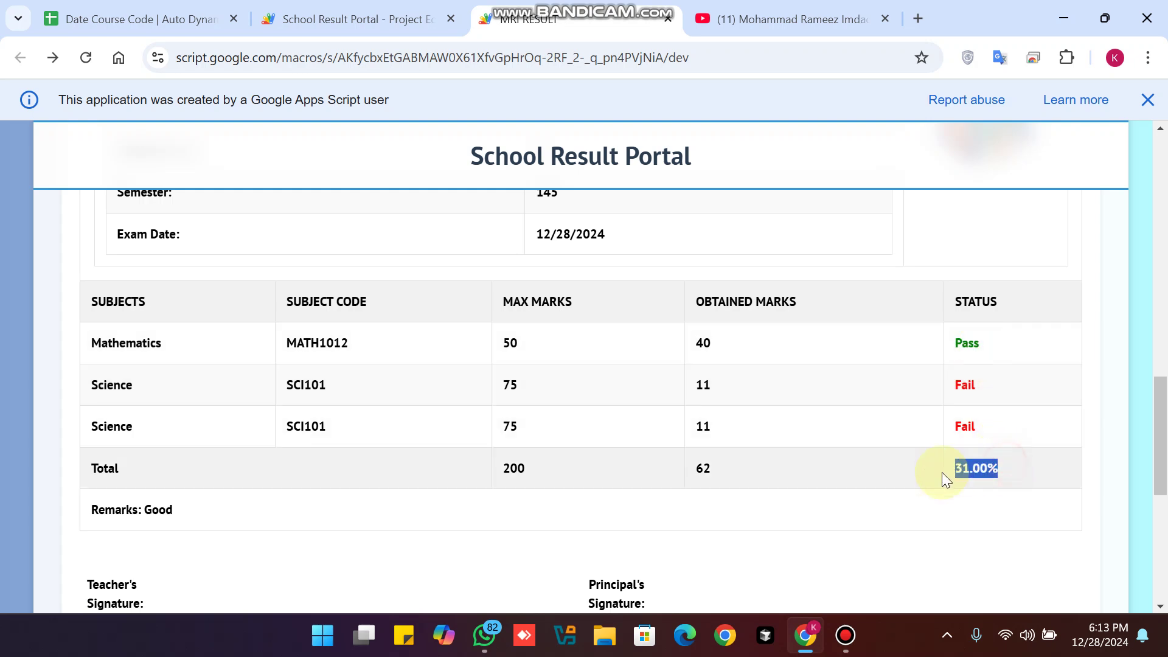
pyautogui.moveTo(532, 467); pyautogui.dragTo(499, 466)
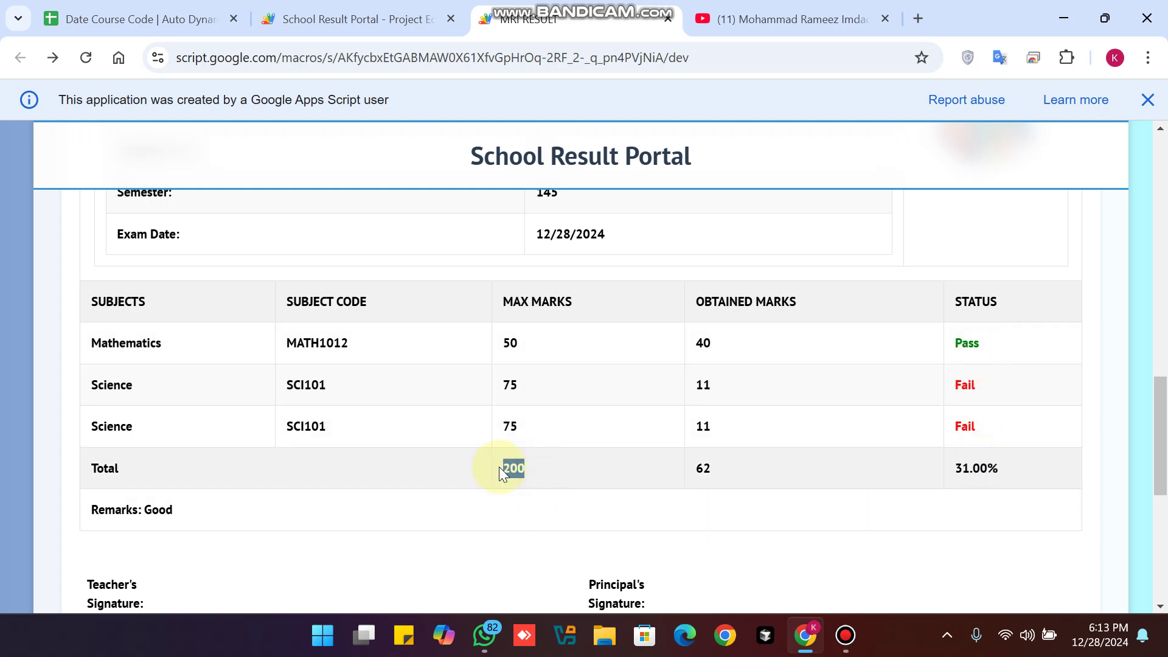
pyautogui.moveTo(717, 474); pyautogui.dragTo(677, 473)
pyautogui.moveTo(1012, 467); pyautogui.dragTo(946, 458)
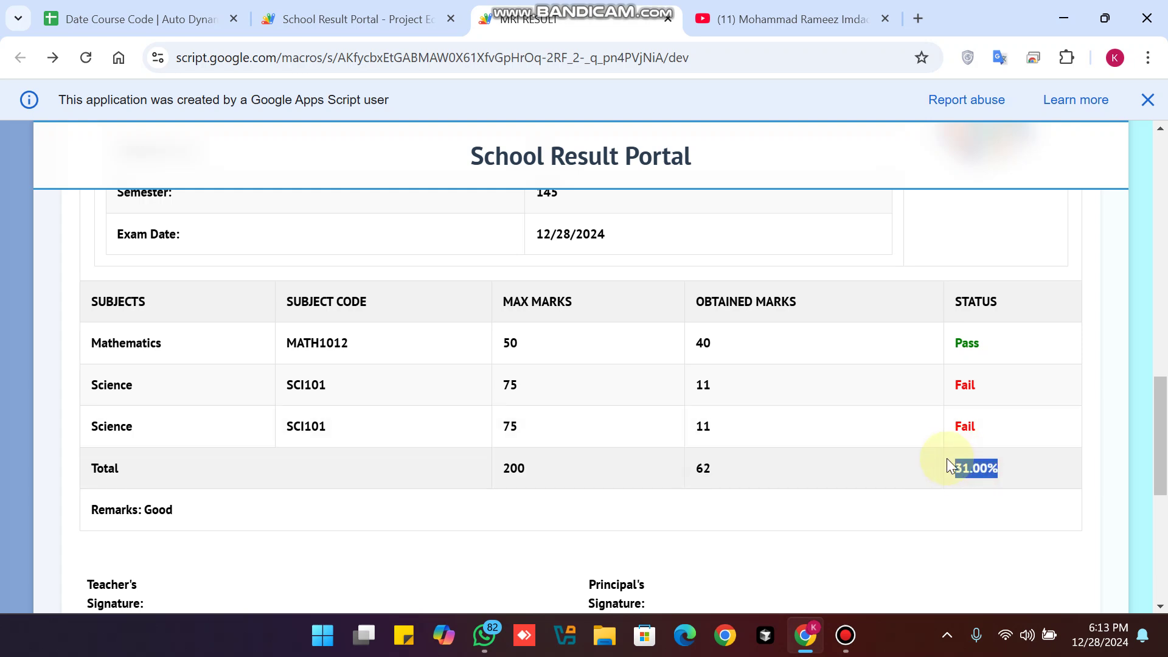
pyautogui.scroll(5, 431, 397)
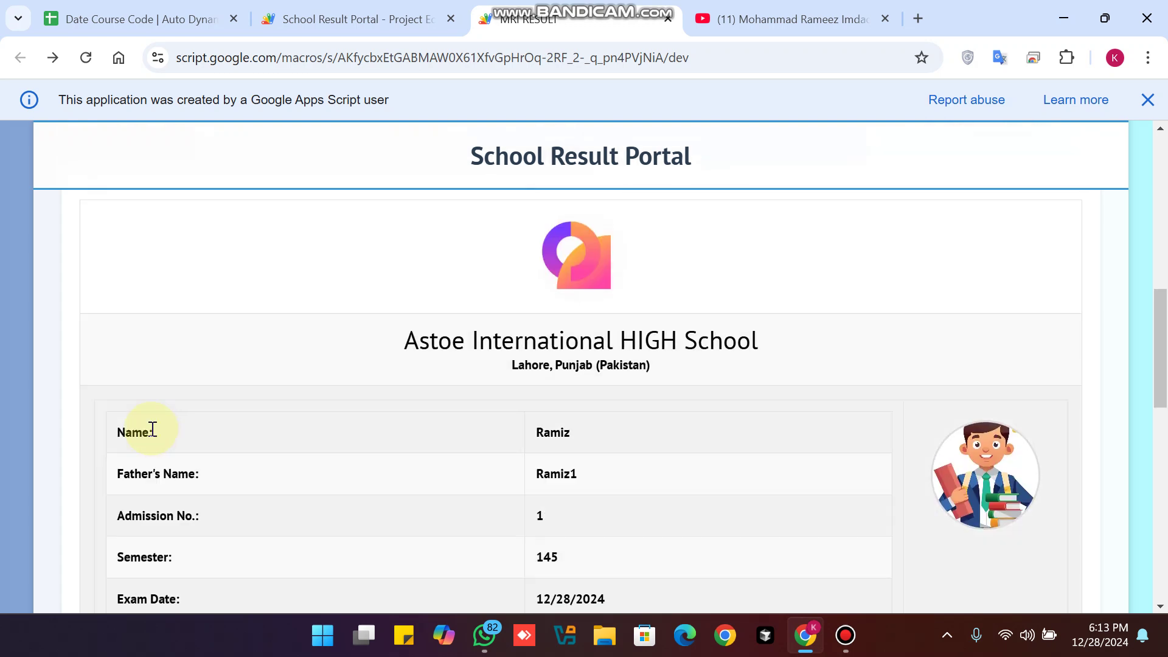
pyautogui.scroll(-1, 183, 456)
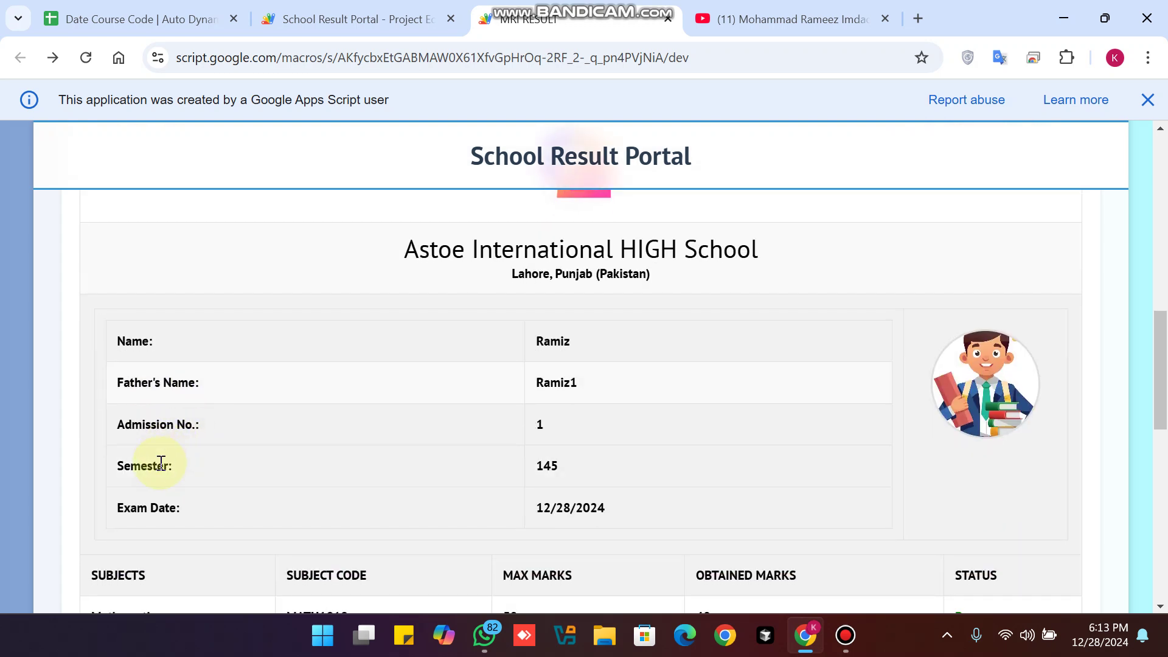
pyautogui.scroll(-4, 179, 451)
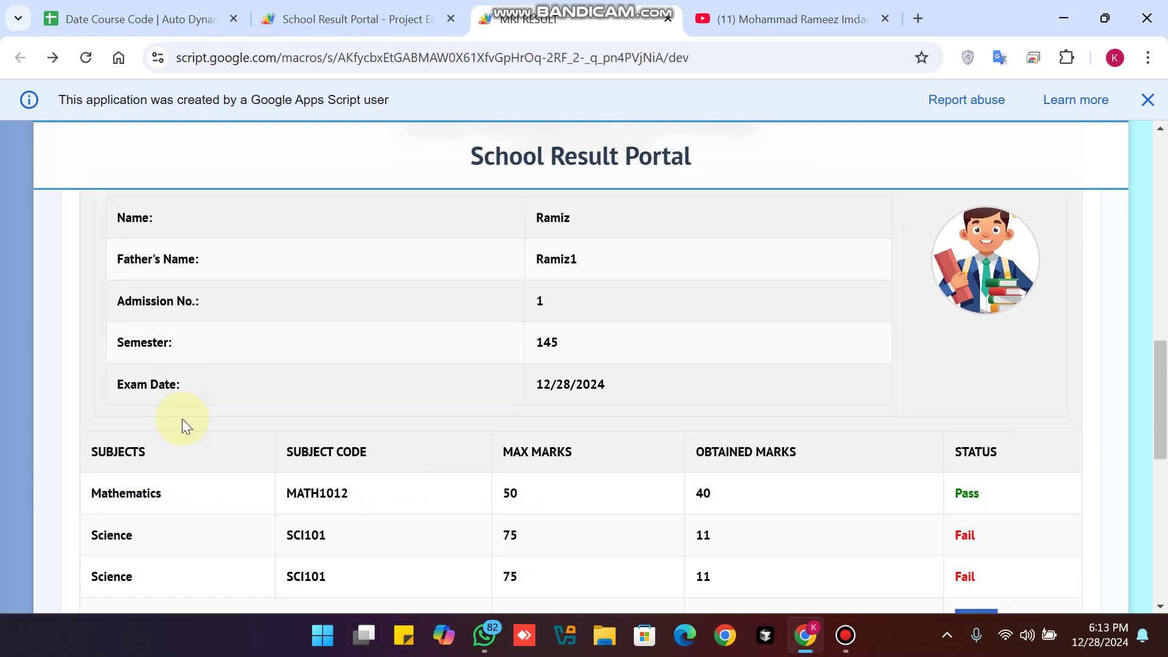
pyautogui.moveTo(197, 420); pyautogui.dragTo(81, 415)
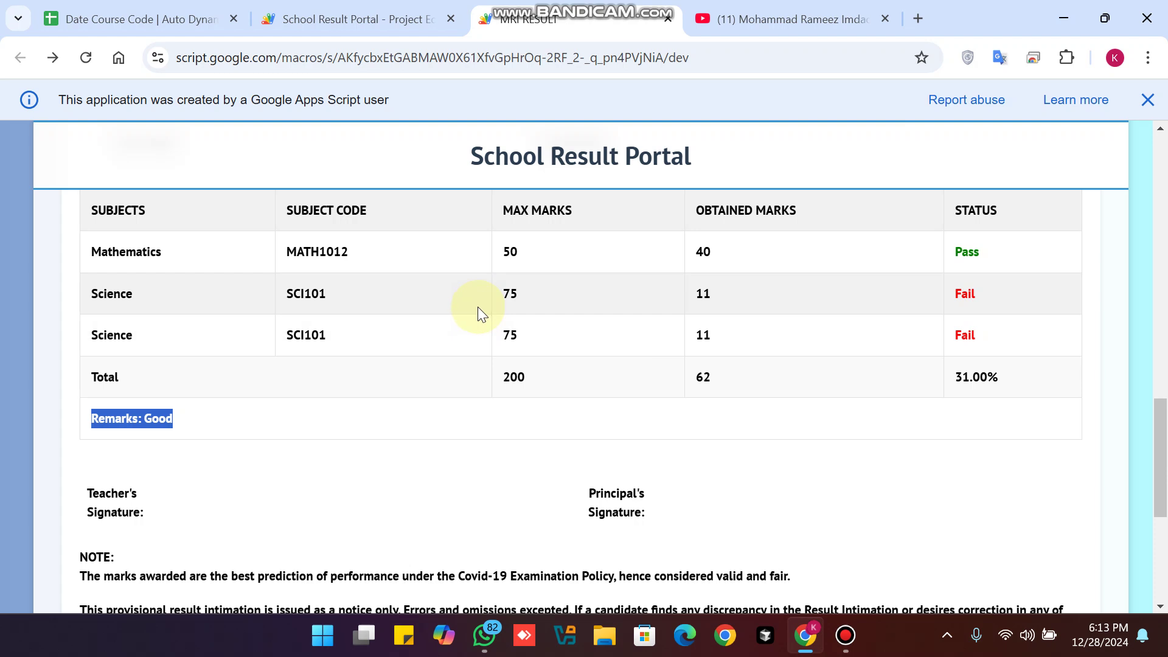
# Change Ramiz's fee defaulter entry in C4 from NO to YES via the dropdown chip
pyautogui.click(138, 18)
pyautogui.click(609, 418)
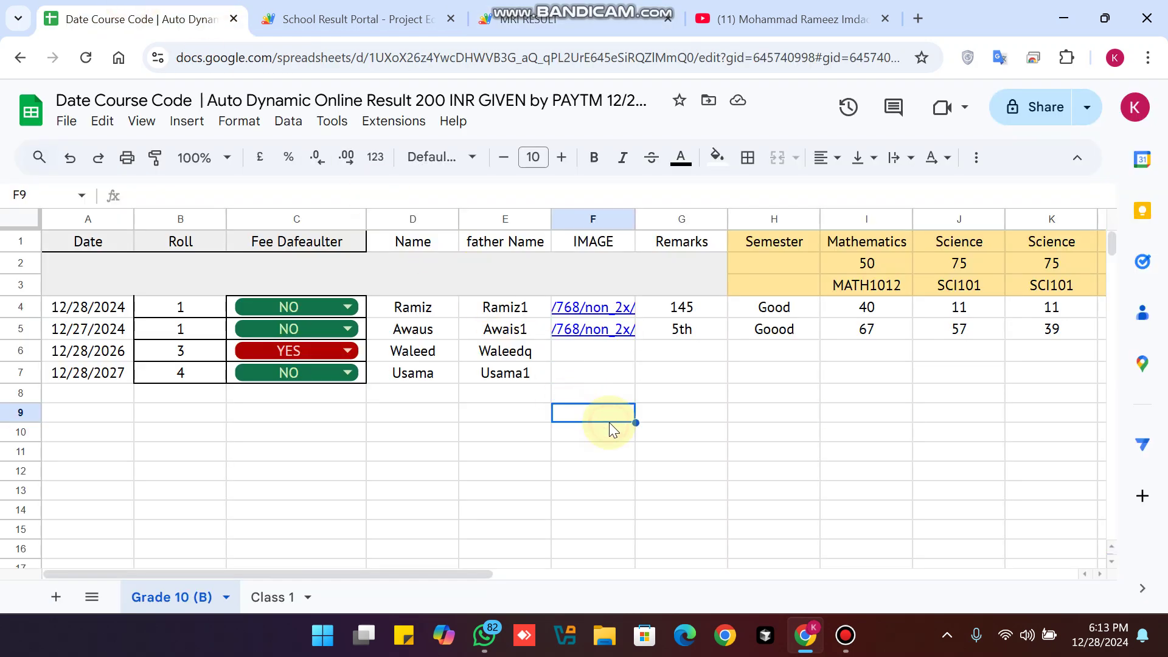
pyautogui.doubleClick(302, 307)
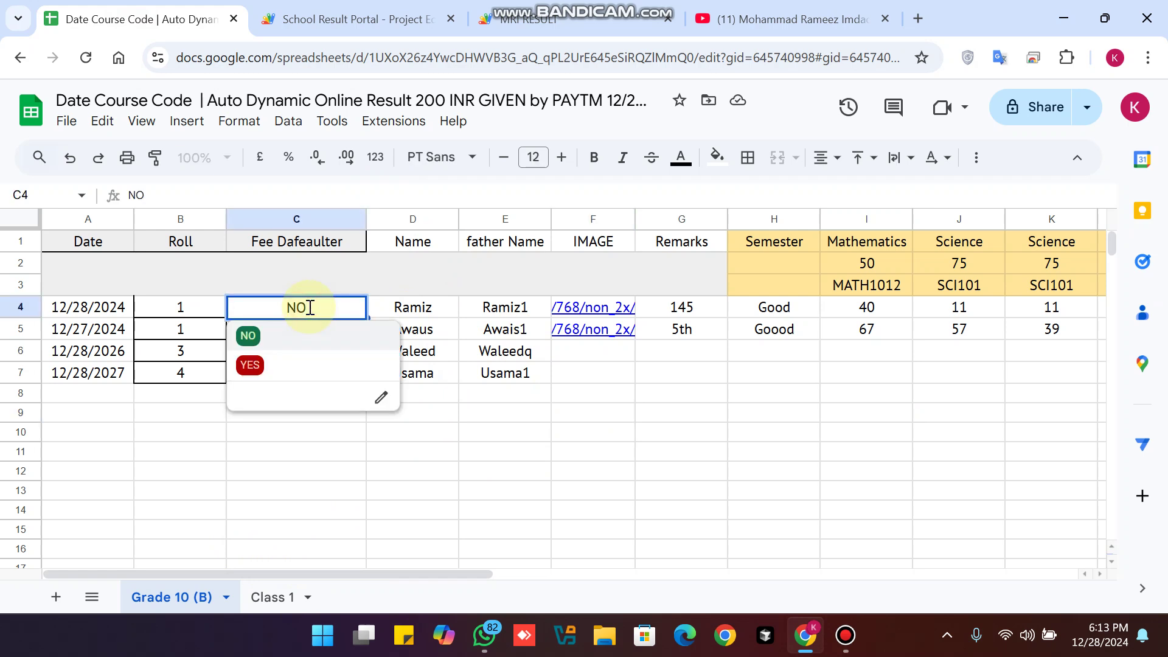
pyautogui.click(566, 458)
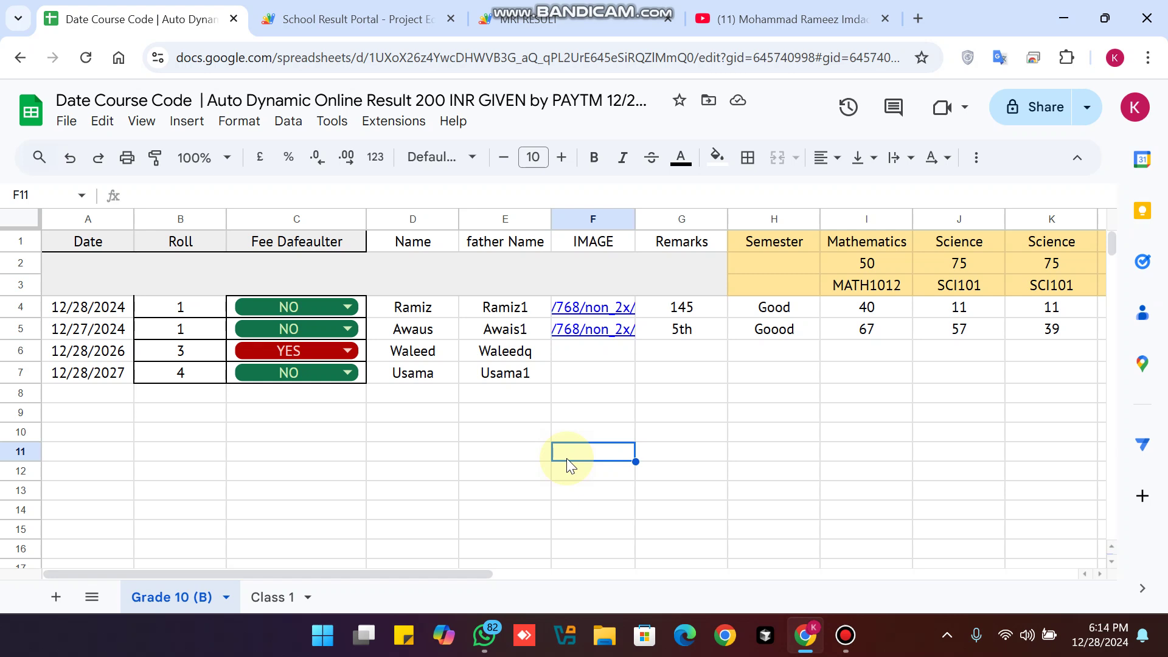
pyautogui.click(344, 306)
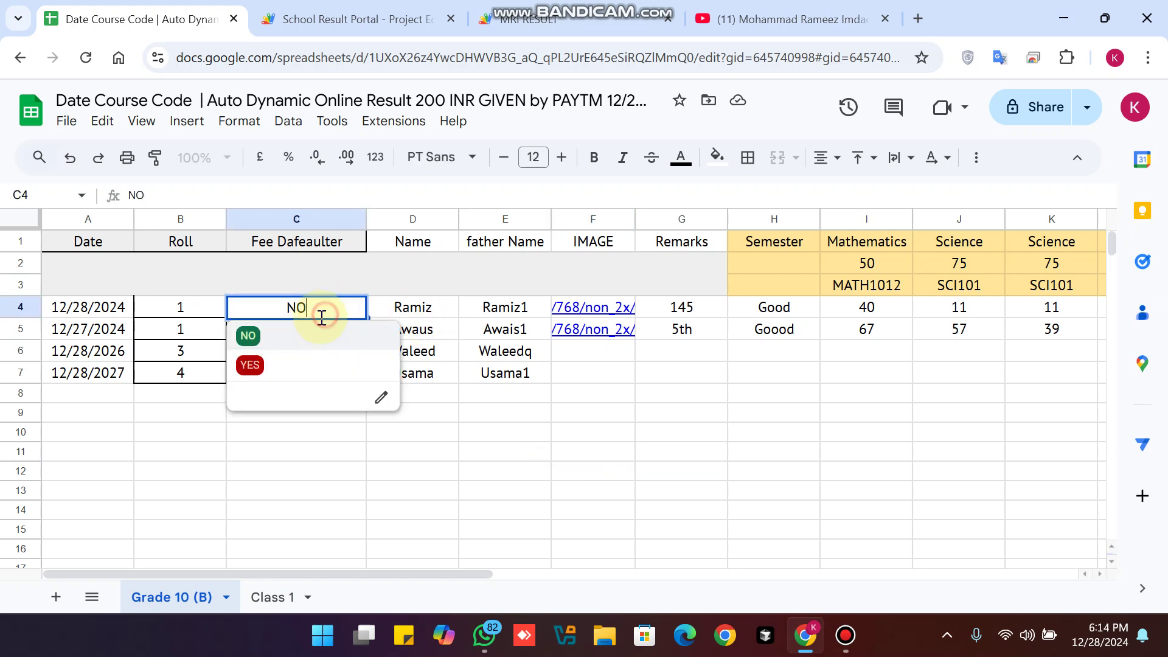
pyautogui.click(291, 360)
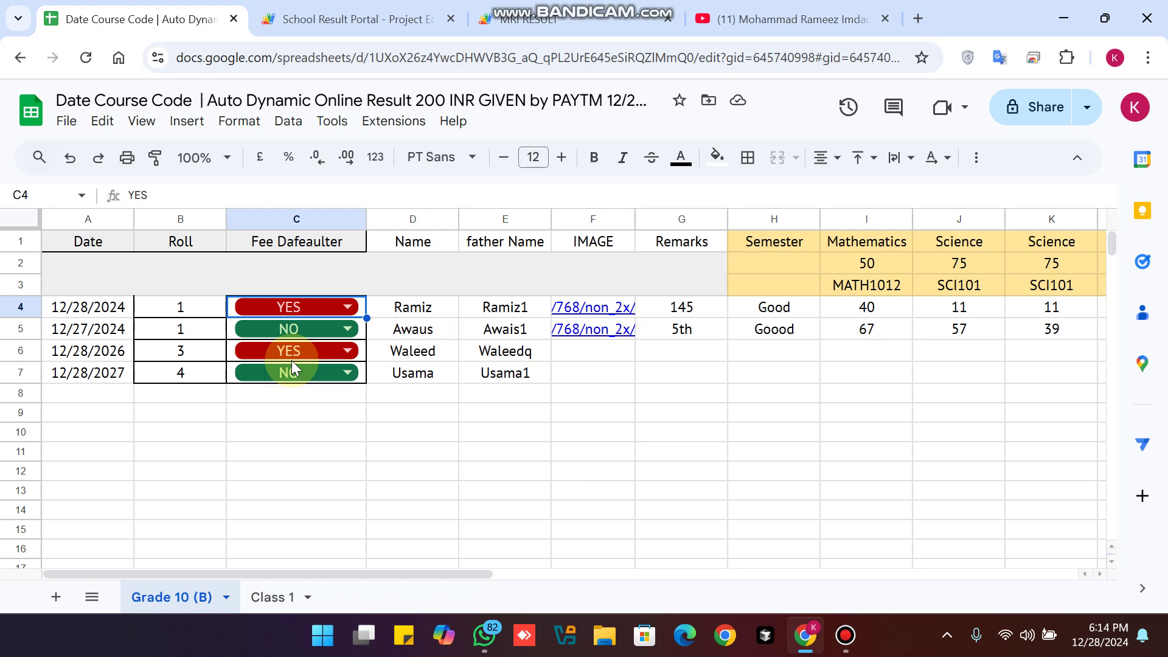
pyautogui.click(393, 437)
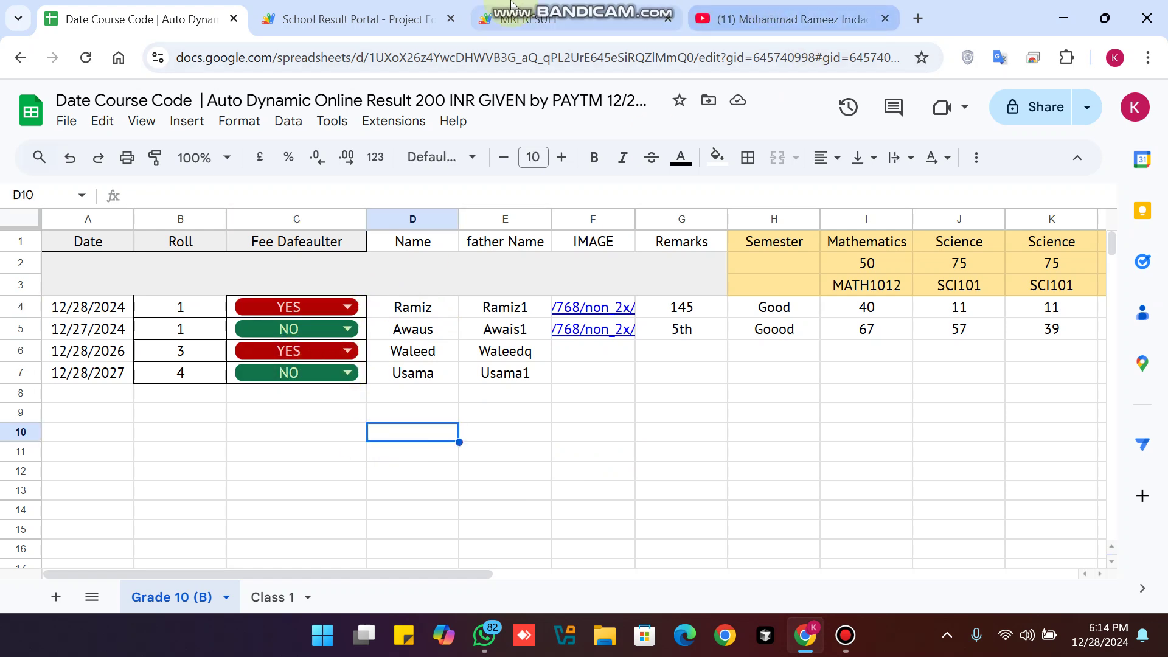
pyautogui.click(530, 18)
pyautogui.scroll(8, 469, 353)
pyautogui.scroll(5, 469, 353)
# Fetch roll 1's result again, getting the 'Roll Number Not Found' message
pyautogui.click(522, 365)
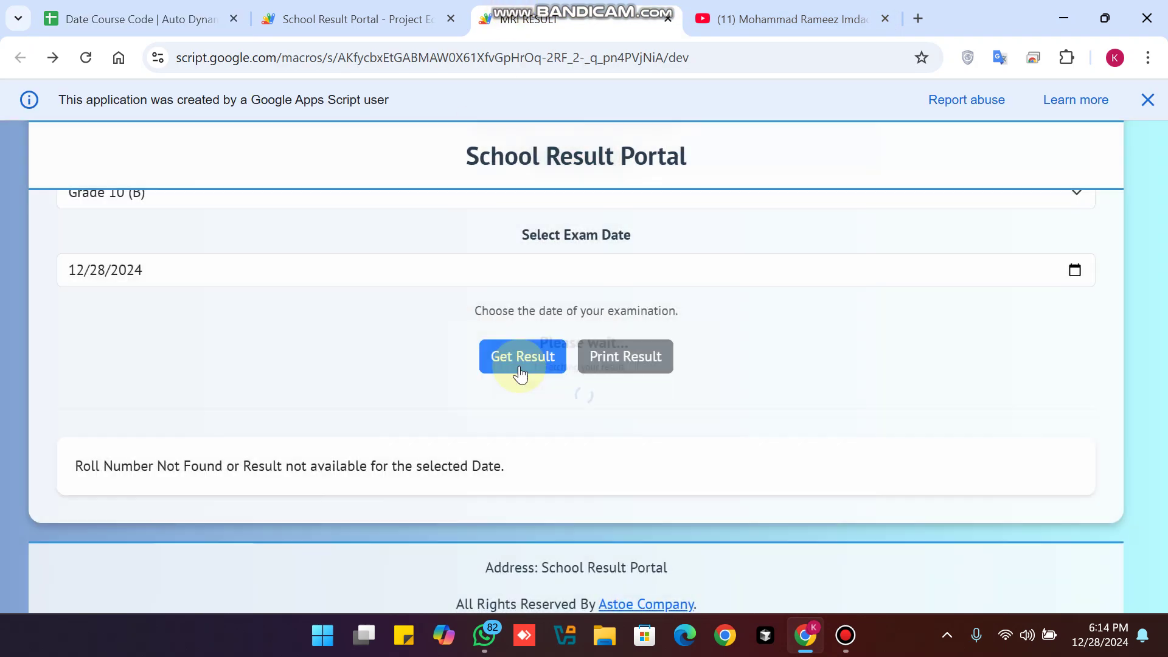
pyautogui.scroll(3, 292, 274)
pyautogui.scroll(2, 137, 265)
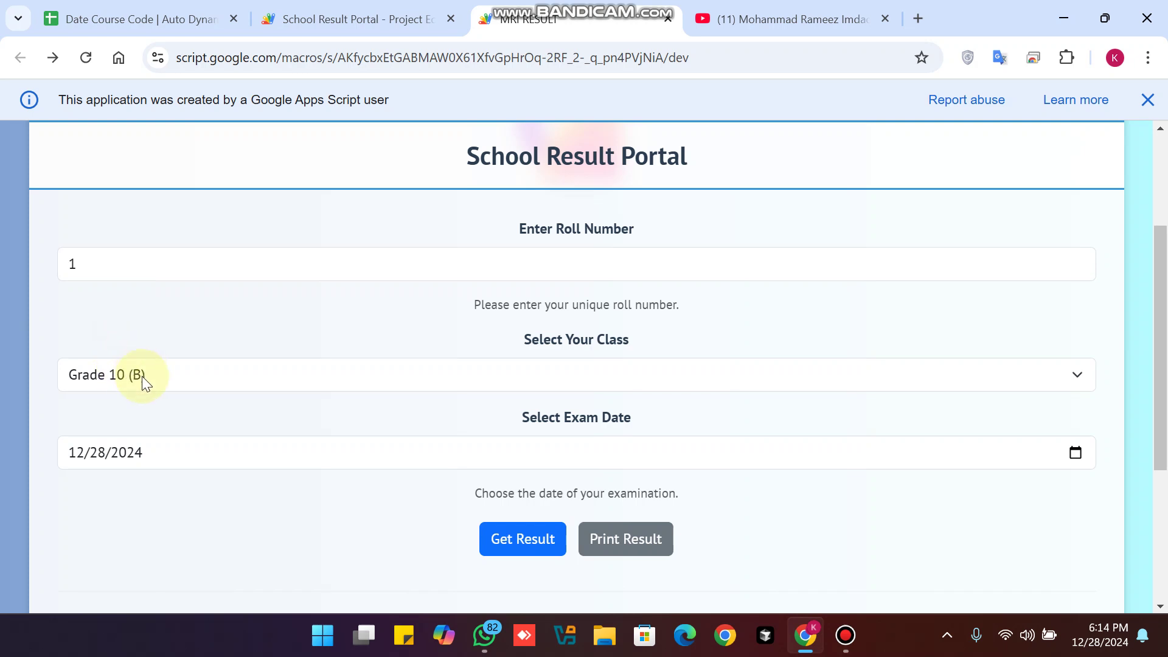
pyautogui.scroll(-3, 153, 466)
pyautogui.scroll(-2, 219, 410)
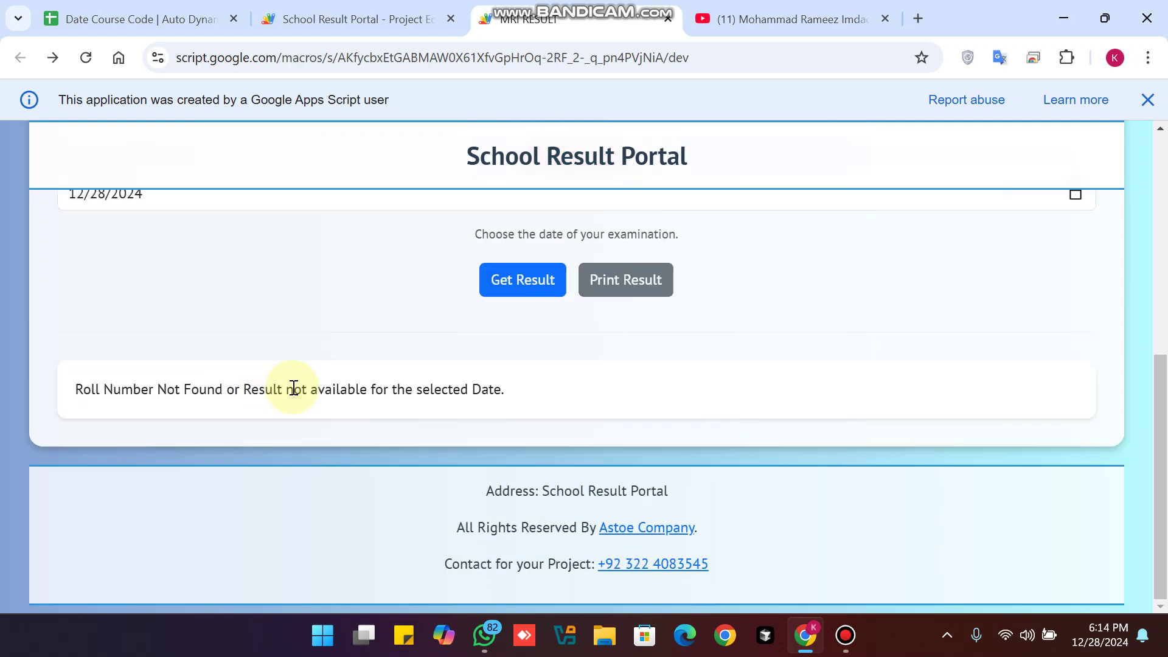
# Set C4's fee defaulter entry back to NO and rerun the roll 1 portal search
pyautogui.click(137, 19)
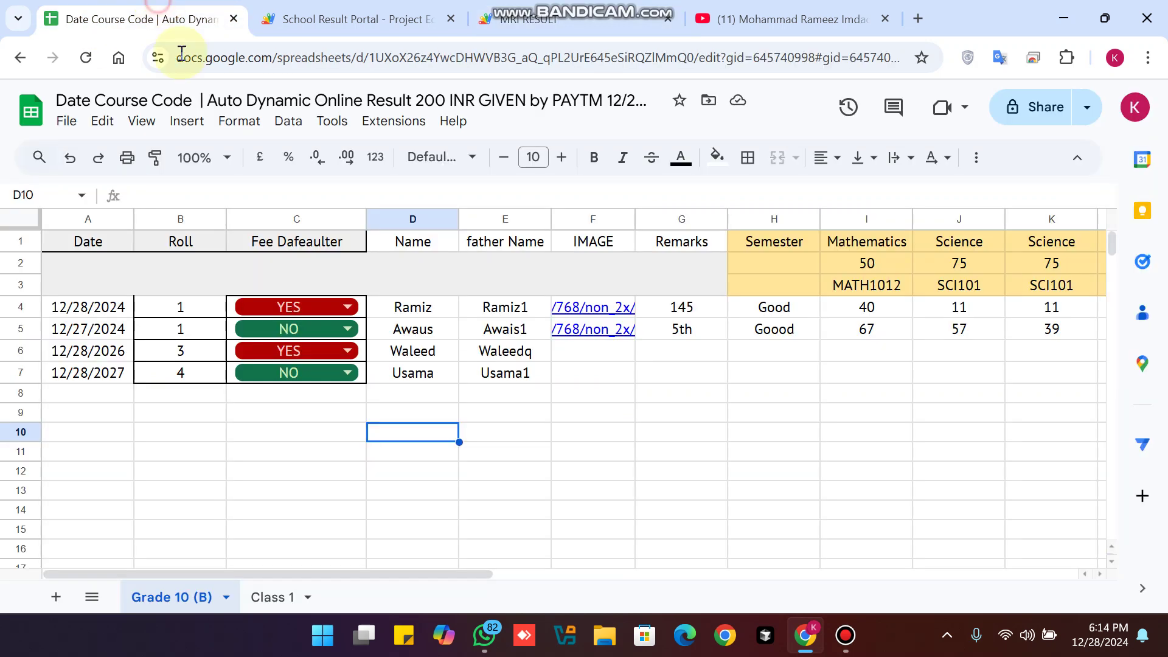
pyautogui.doubleClick(310, 308)
pyautogui.click(322, 338)
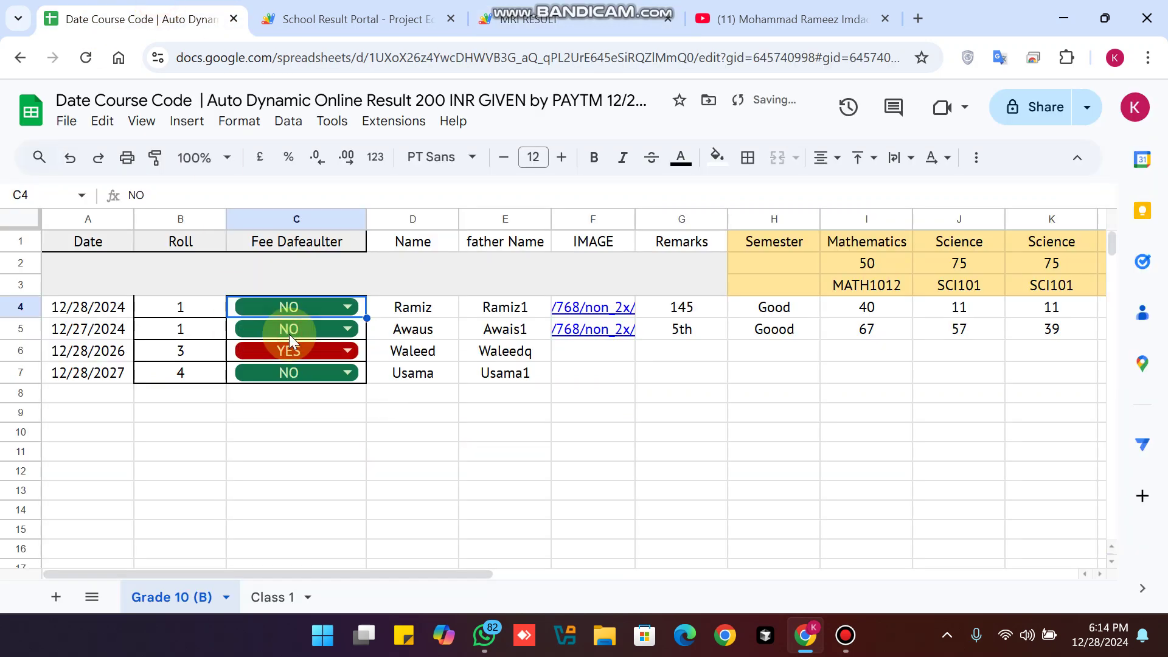
pyautogui.click(529, 19)
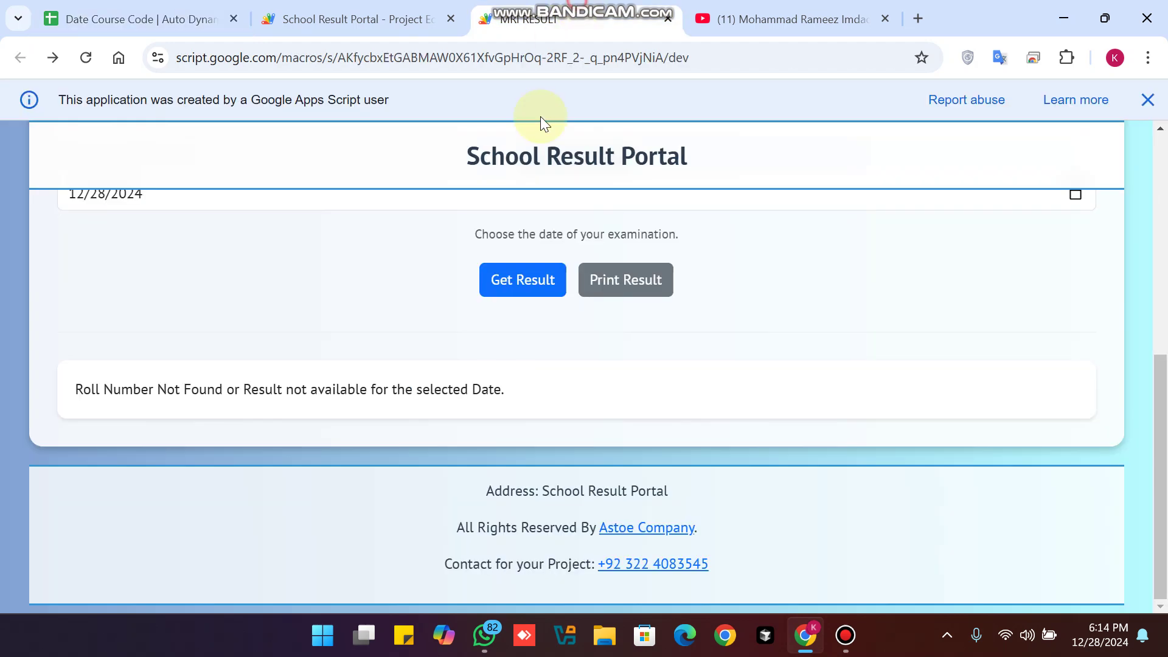
pyautogui.click(516, 275)
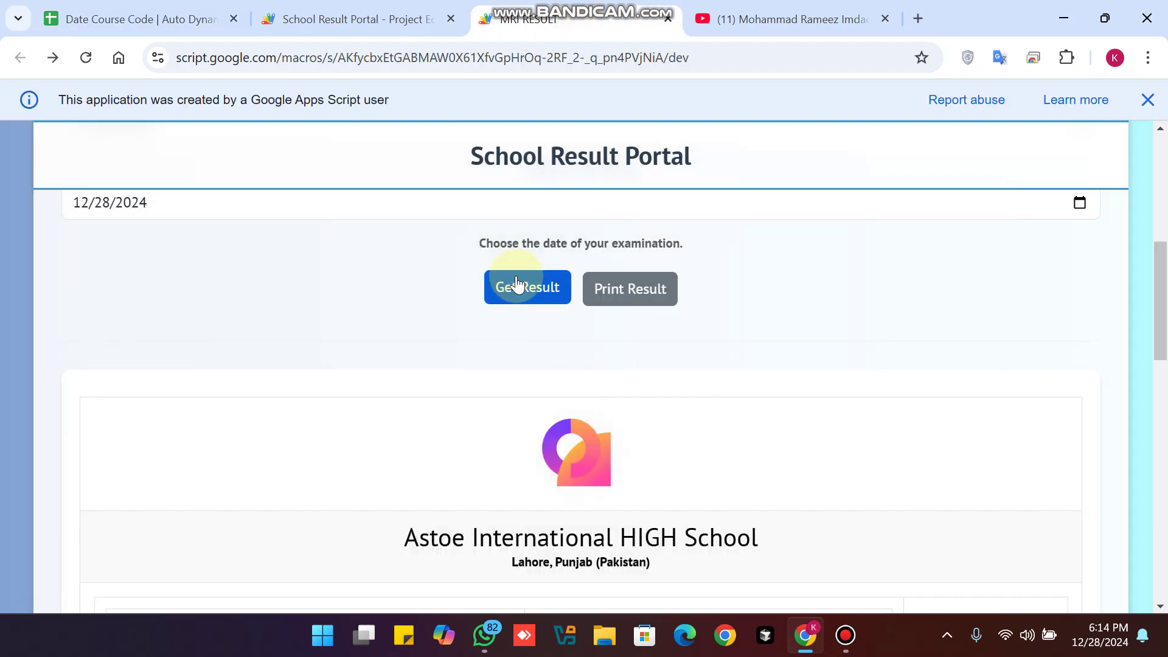
pyautogui.click(516, 276)
pyautogui.scroll(-2, 528, 321)
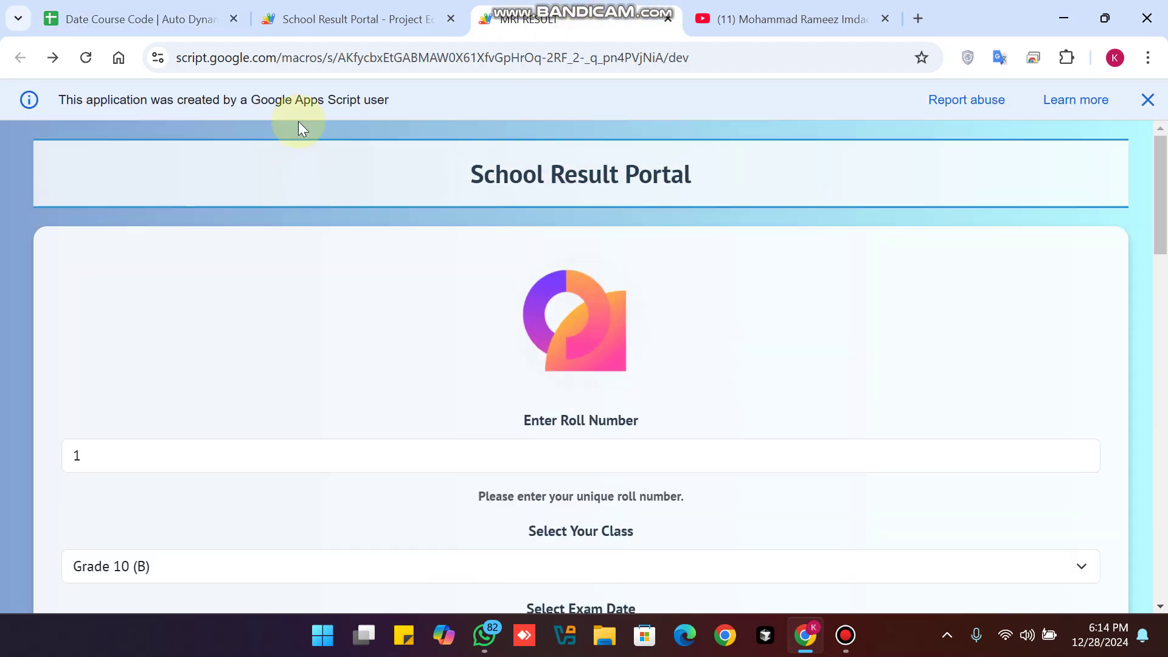
pyautogui.click(138, 18)
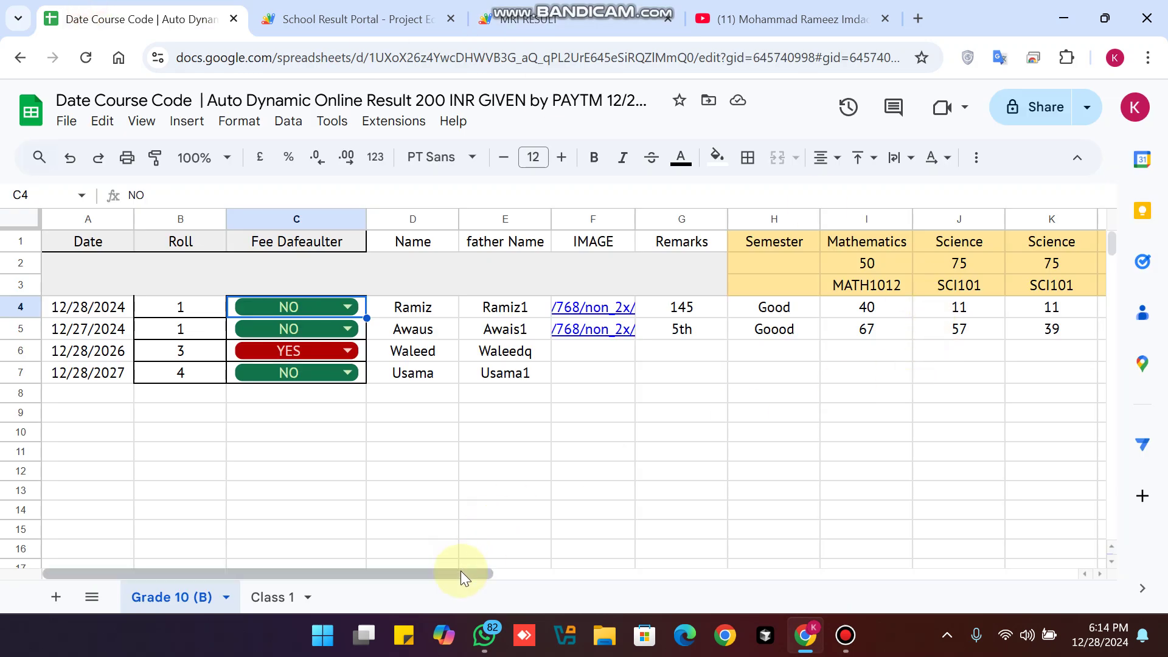
pyautogui.moveTo(447, 573); pyautogui.dragTo(709, 576)
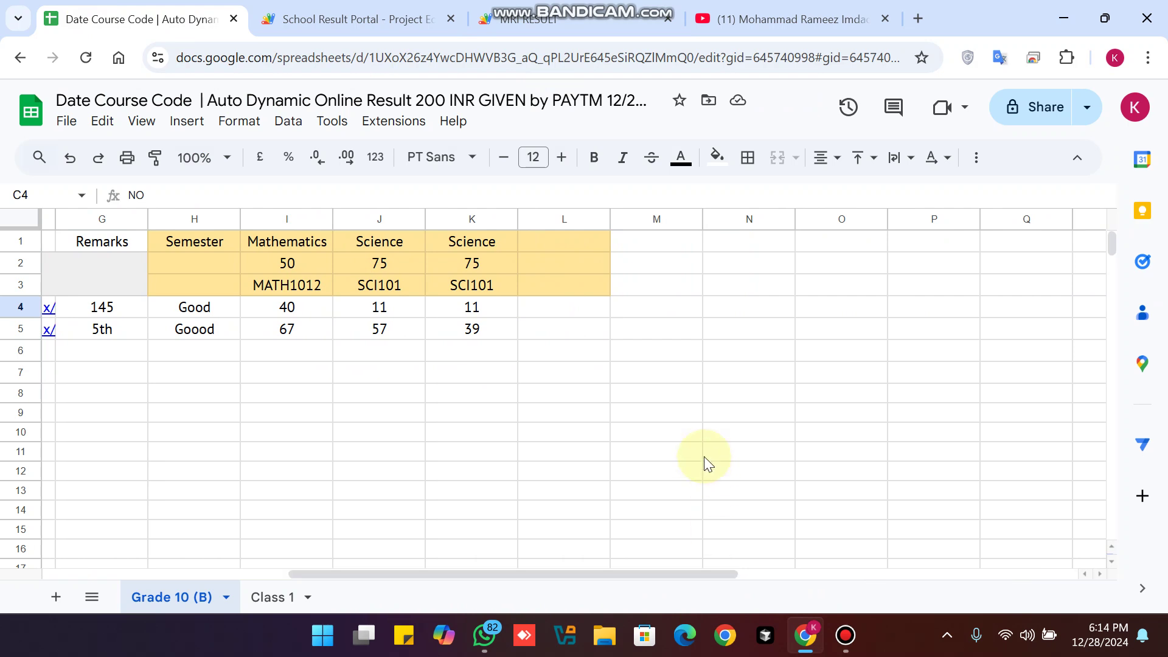
# Copy the Science column K1:K4 into L, M and N, renaming the headings Science 1, Science 2, Science 3
pyautogui.moveTo(481, 247); pyautogui.dragTo(494, 309)
pyautogui.hotkey('ctrl', 'c')
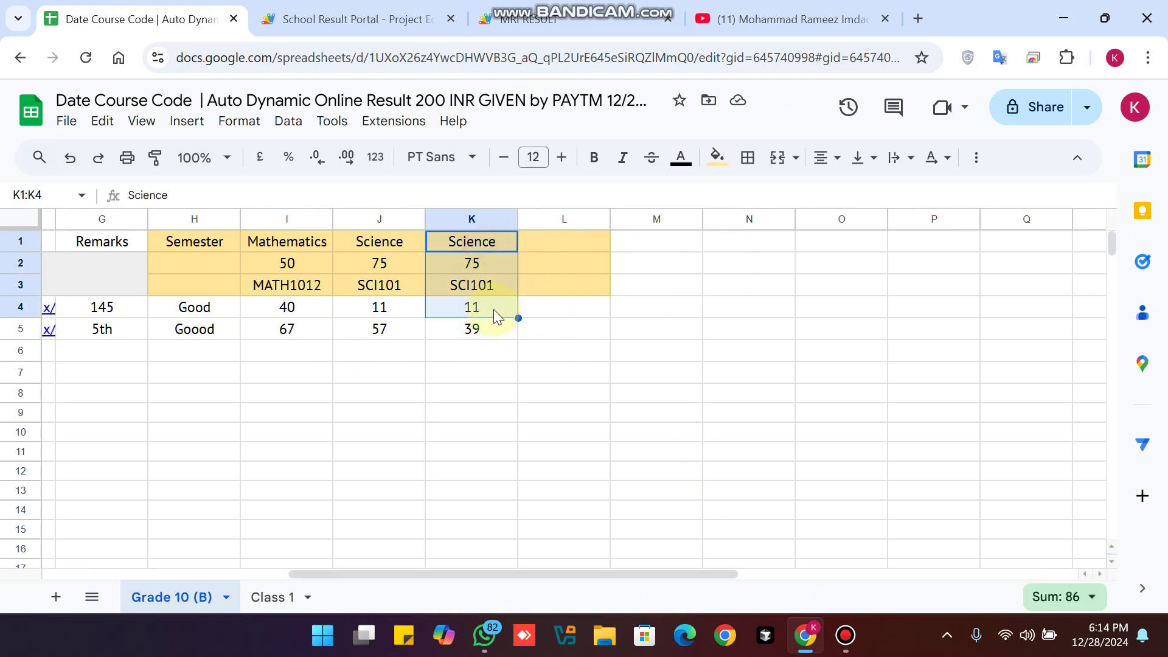
pyautogui.click(563, 242)
pyautogui.hotkey('ctrl', 'v')
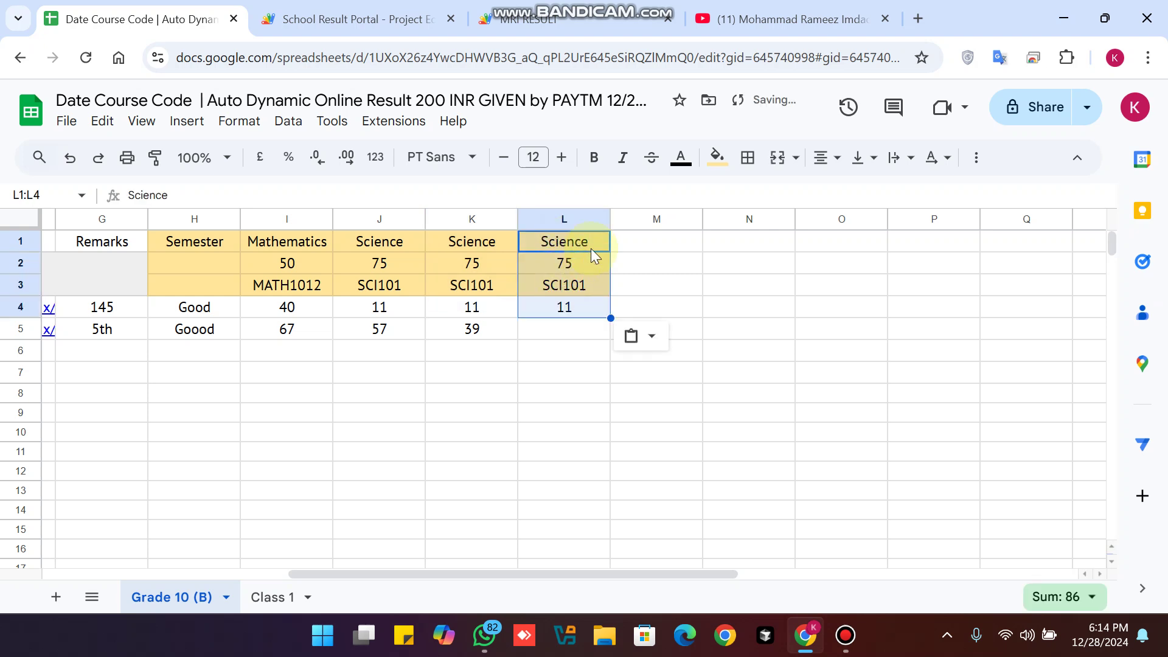
pyautogui.doubleClick(591, 244)
pyautogui.write('1')
pyautogui.click(656, 329)
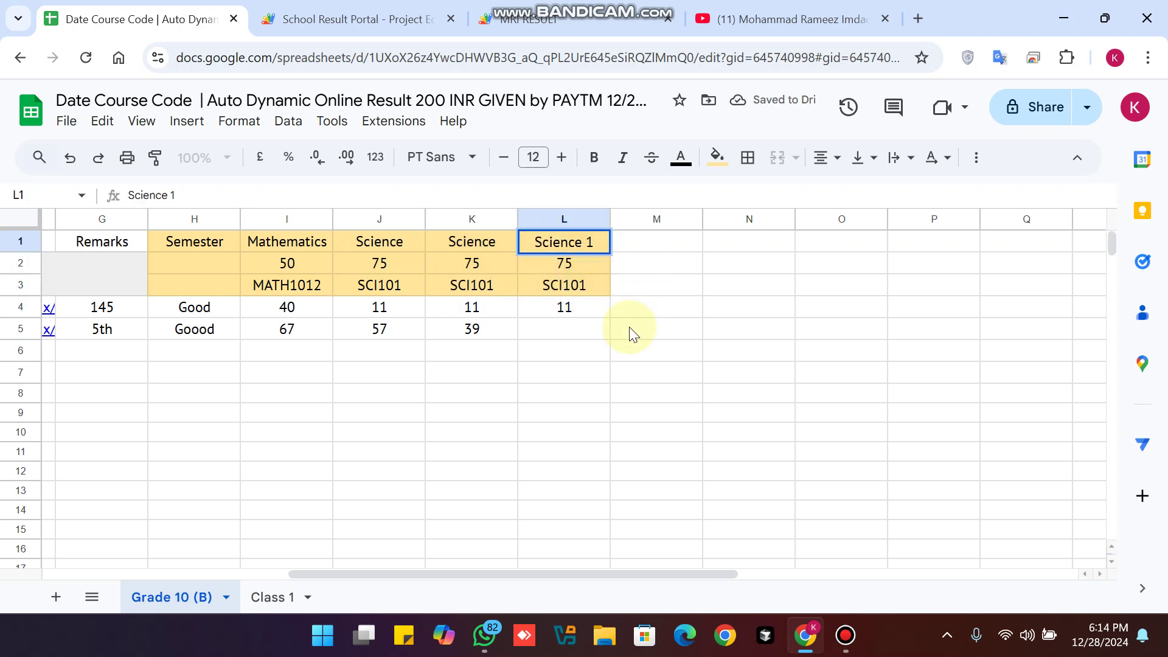
pyautogui.click(638, 247)
pyautogui.hotkey('ctrl', 'v')
pyautogui.click(656, 241)
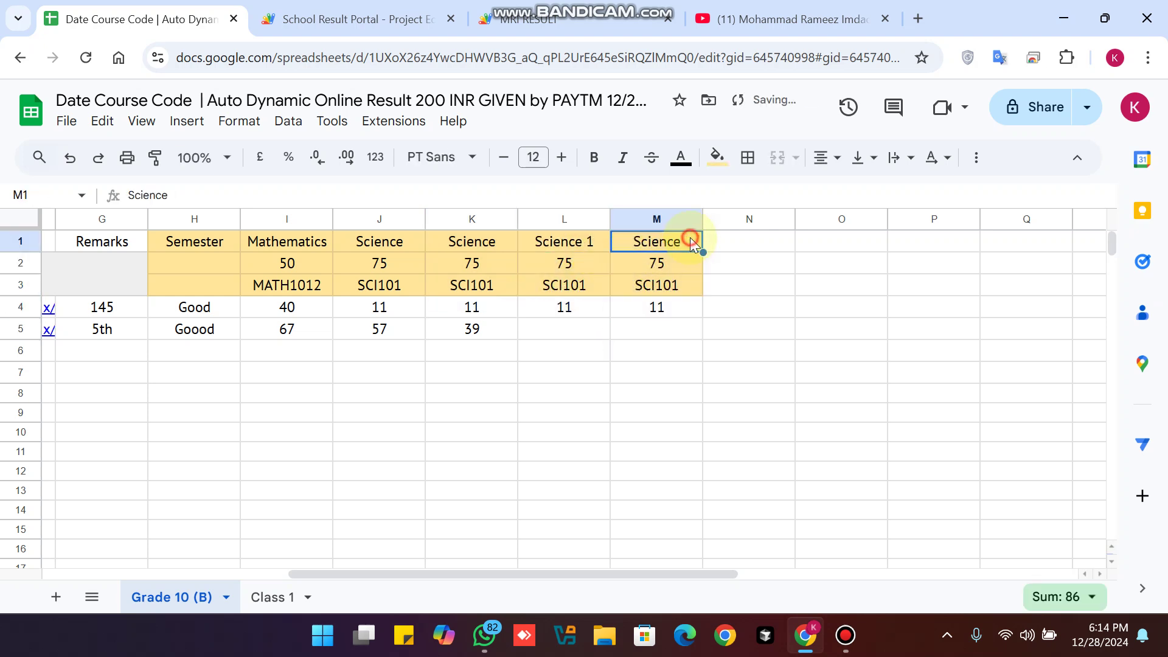
pyautogui.doubleClick(691, 242)
pyautogui.write('2')
pyautogui.click(720, 395)
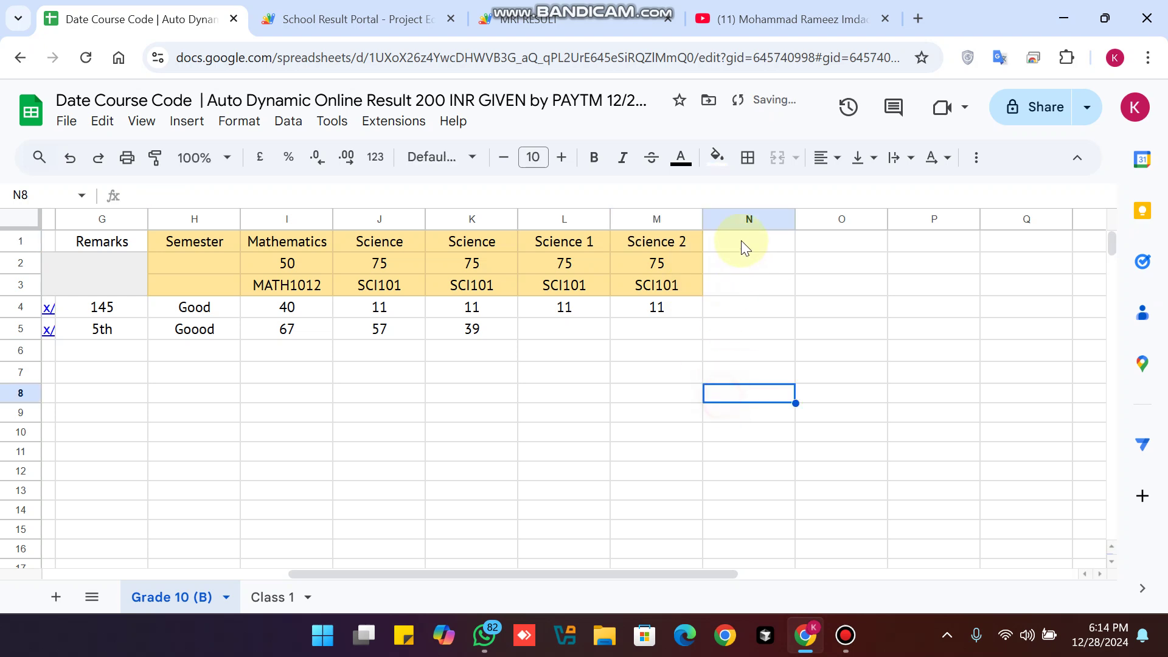
pyautogui.click(741, 240)
pyautogui.hotkey('ctrl', 'v')
pyautogui.doubleClick(776, 243)
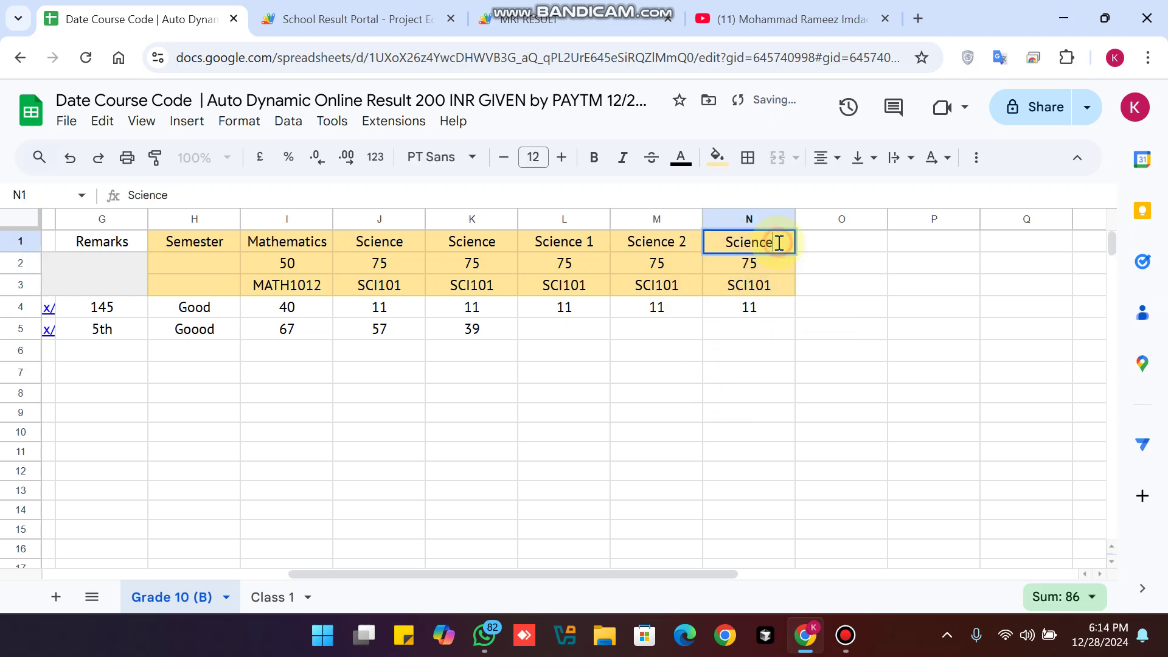
pyautogui.write('3')
pyautogui.click(734, 401)
# Set N4 mark to 0, codes SCI1013/SCI1014 in L3/M3, and max marks 67 in L2 and 80 in M2
pyautogui.click(767, 312)
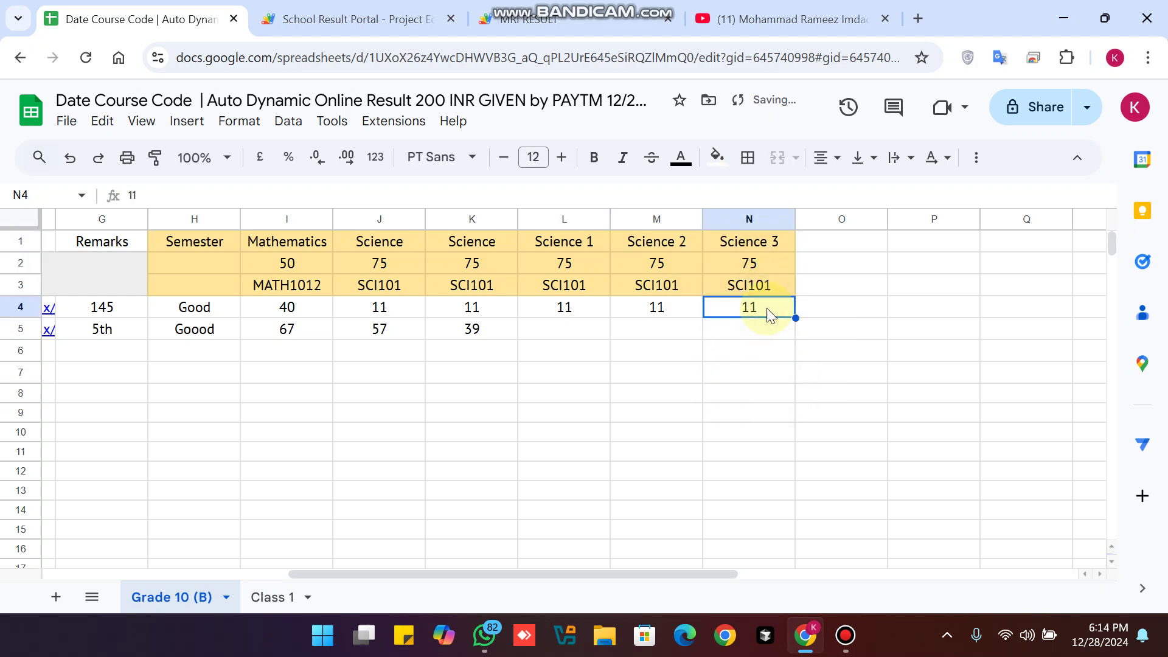
pyautogui.write('0')
pyautogui.click(742, 451)
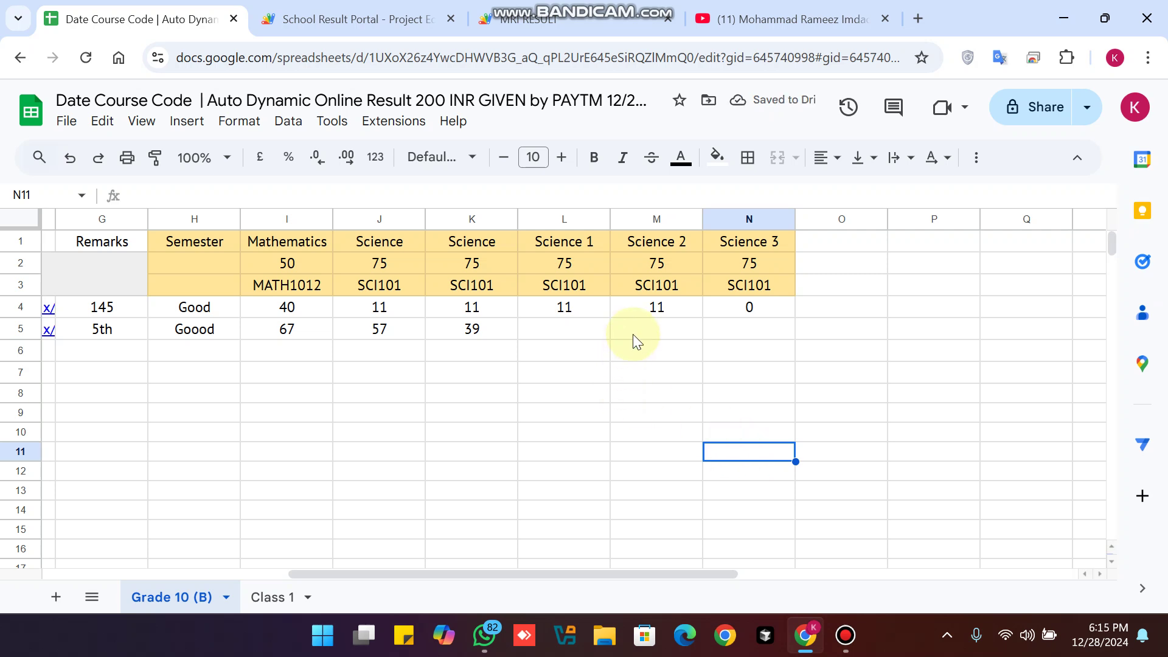
pyautogui.doubleClick(597, 286)
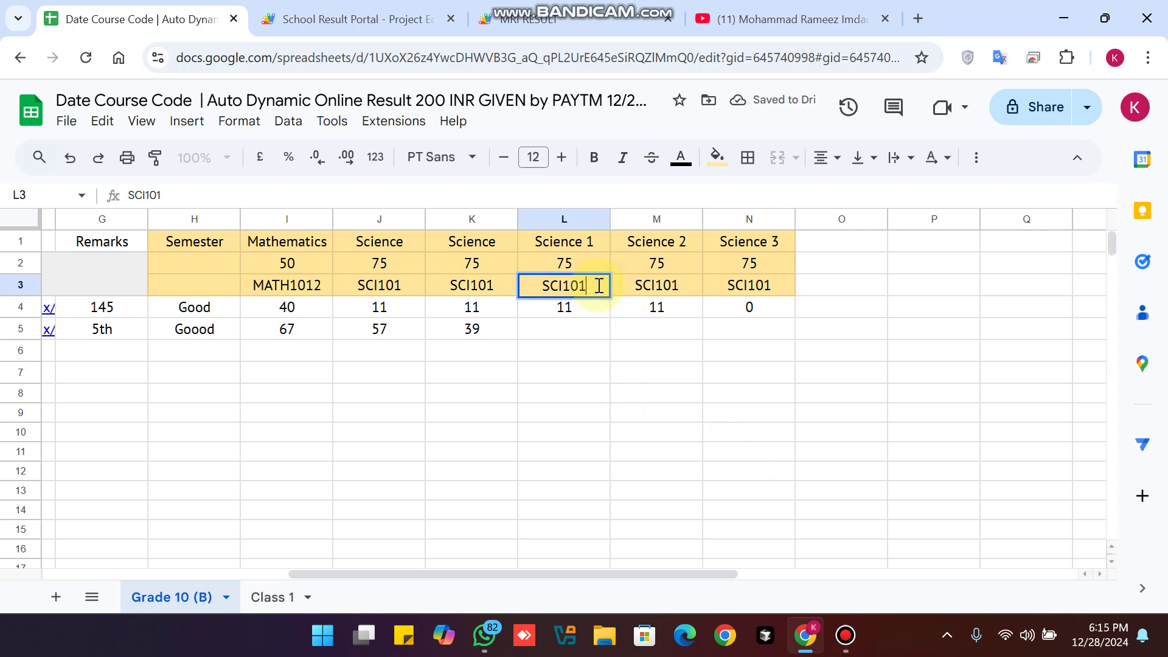
pyautogui.write('3')
pyautogui.click(679, 288)
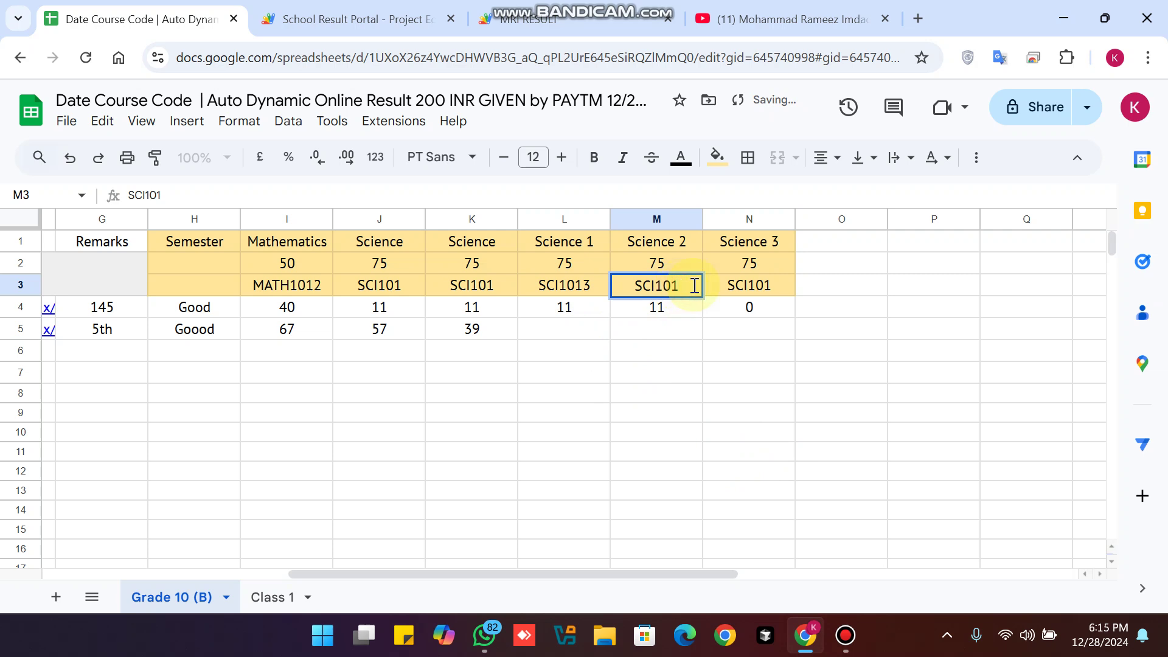
pyautogui.doubleClick(693, 286)
pyautogui.write('4')
pyautogui.doubleClick(673, 263)
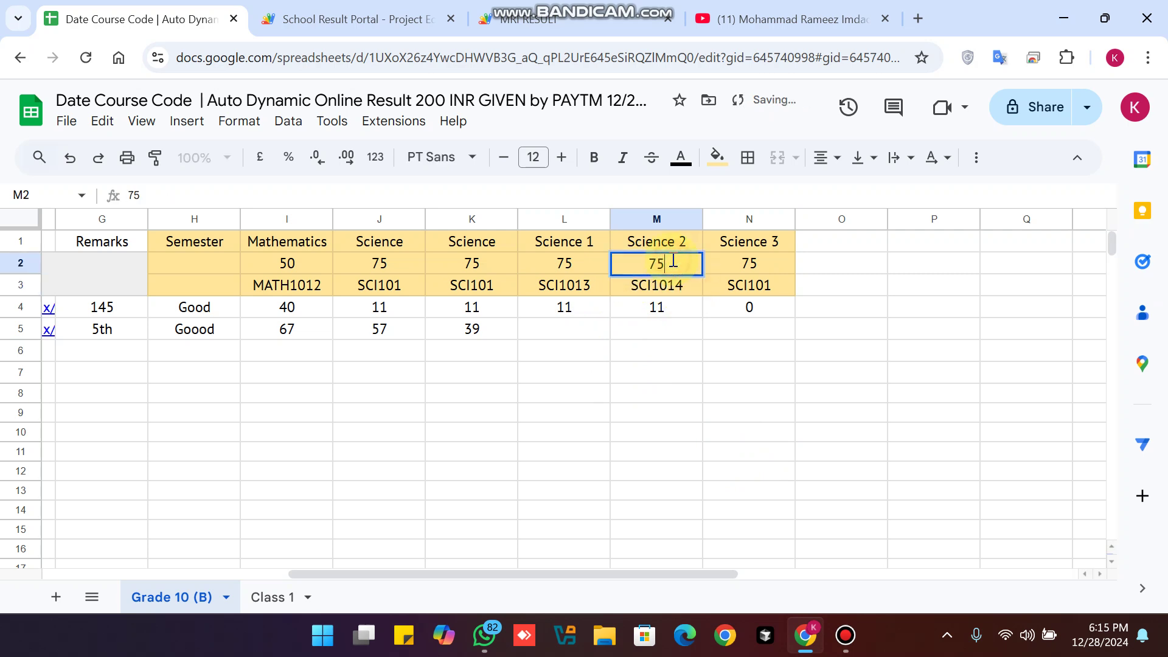
pyautogui.press('BackSpace')
pyautogui.press('BackSpace')
pyautogui.write('80')
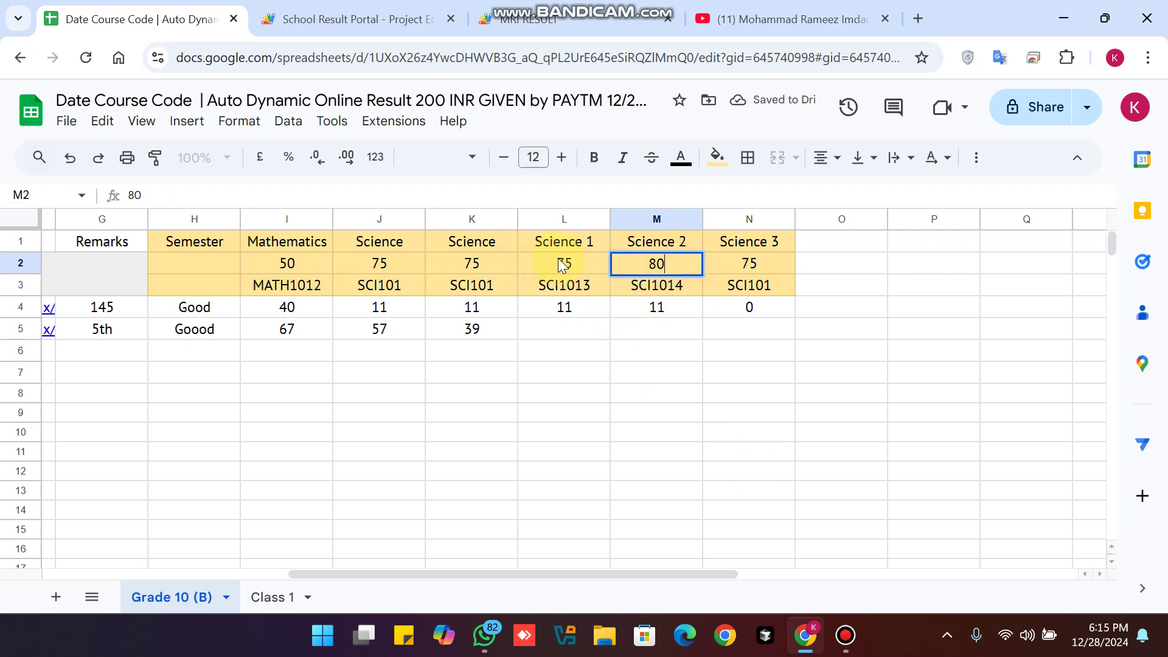
pyautogui.doubleClick(582, 263)
pyautogui.press('BackSpace')
pyautogui.press('BackSpace')
pyautogui.write('67')
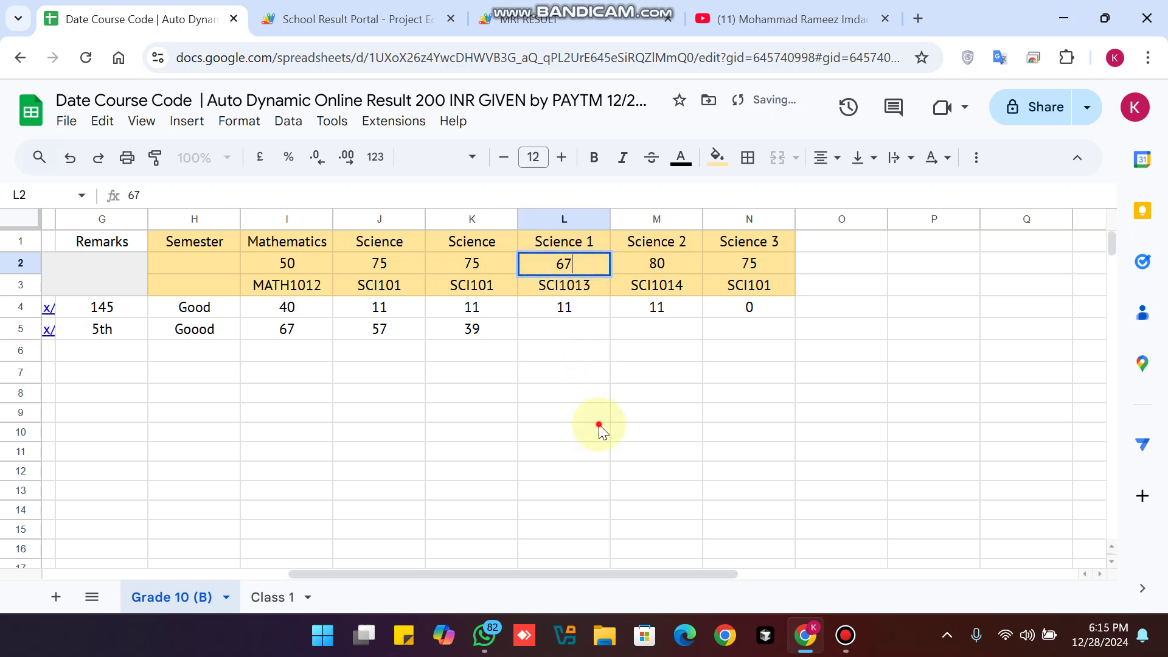
pyautogui.click(564, 412)
# Compare the sheet's Science 1–3 columns with the portal, then fetch the student's result again
pyautogui.click(562, 18)
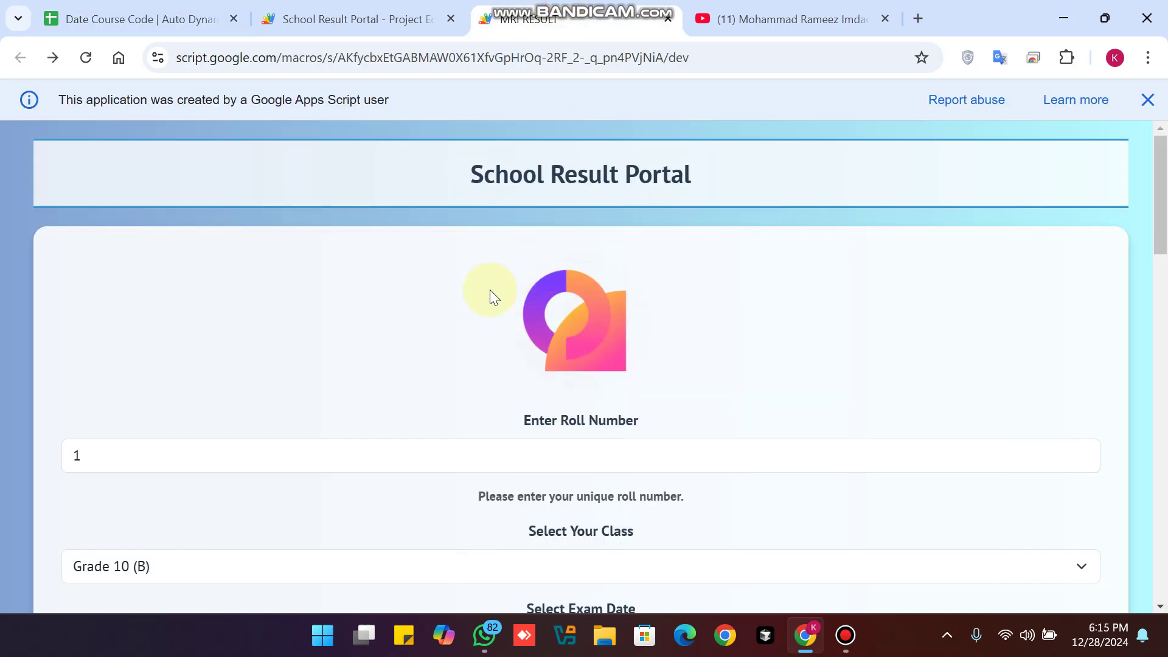
pyautogui.scroll(-3, 489, 289)
pyautogui.scroll(-5, 508, 287)
pyautogui.scroll(-3, 559, 289)
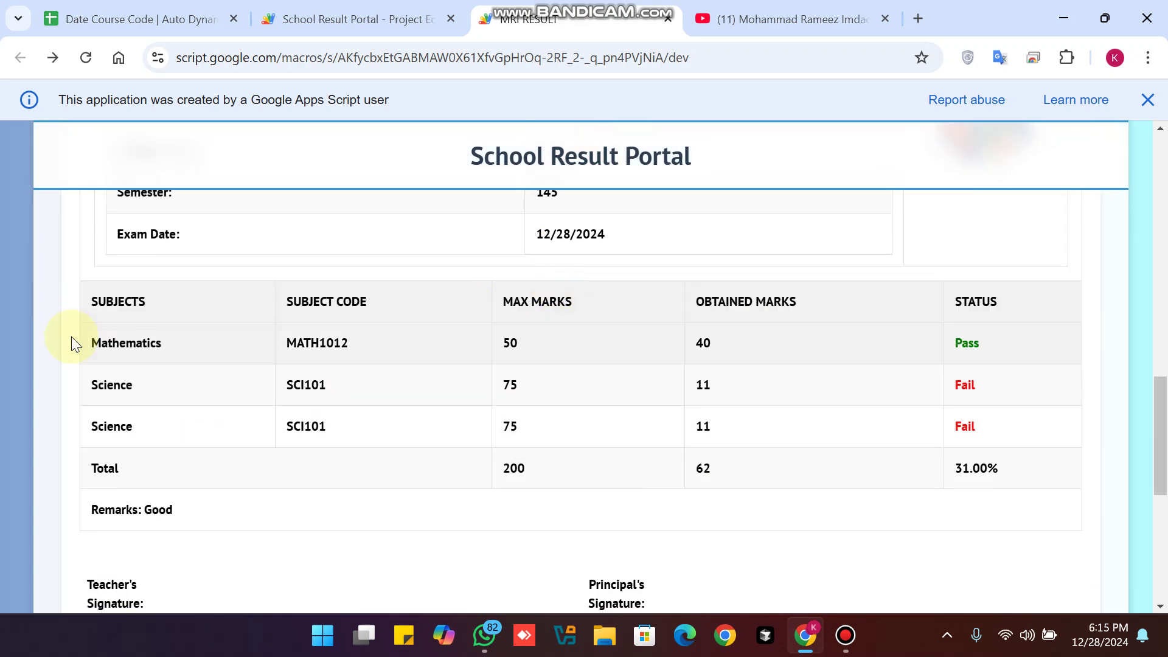
pyautogui.moveTo(80, 343)
pyautogui.mouseDown()
pyautogui.moveTo(387, 429)
pyautogui.moveTo(936, 450)
pyautogui.mouseUp()
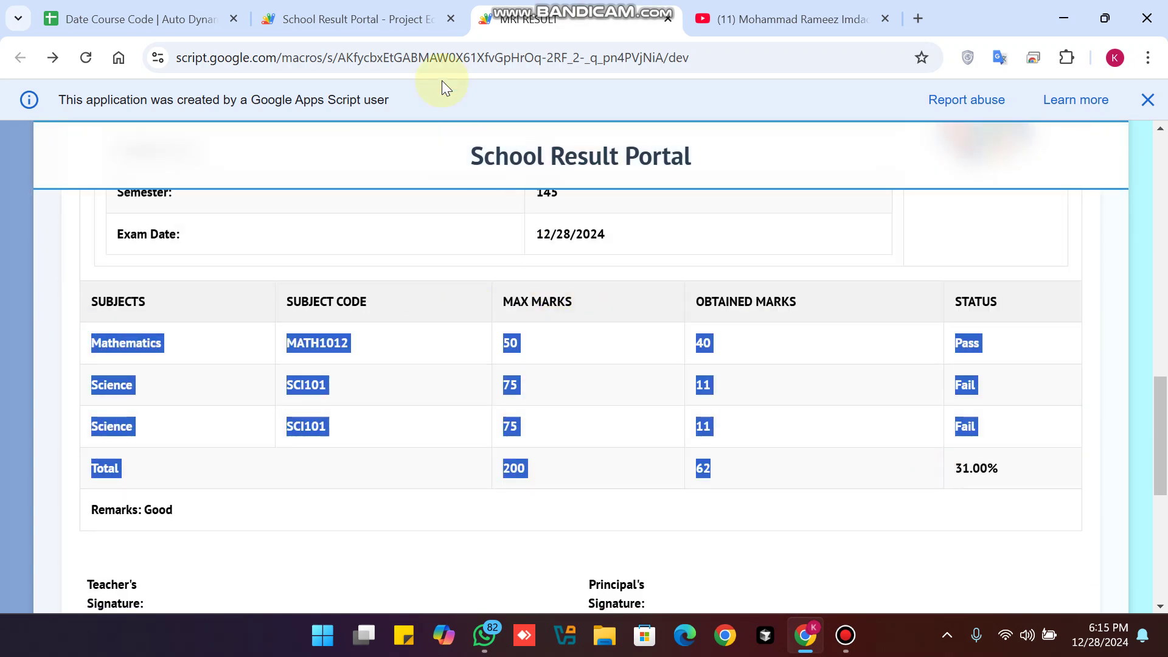
pyautogui.click(137, 19)
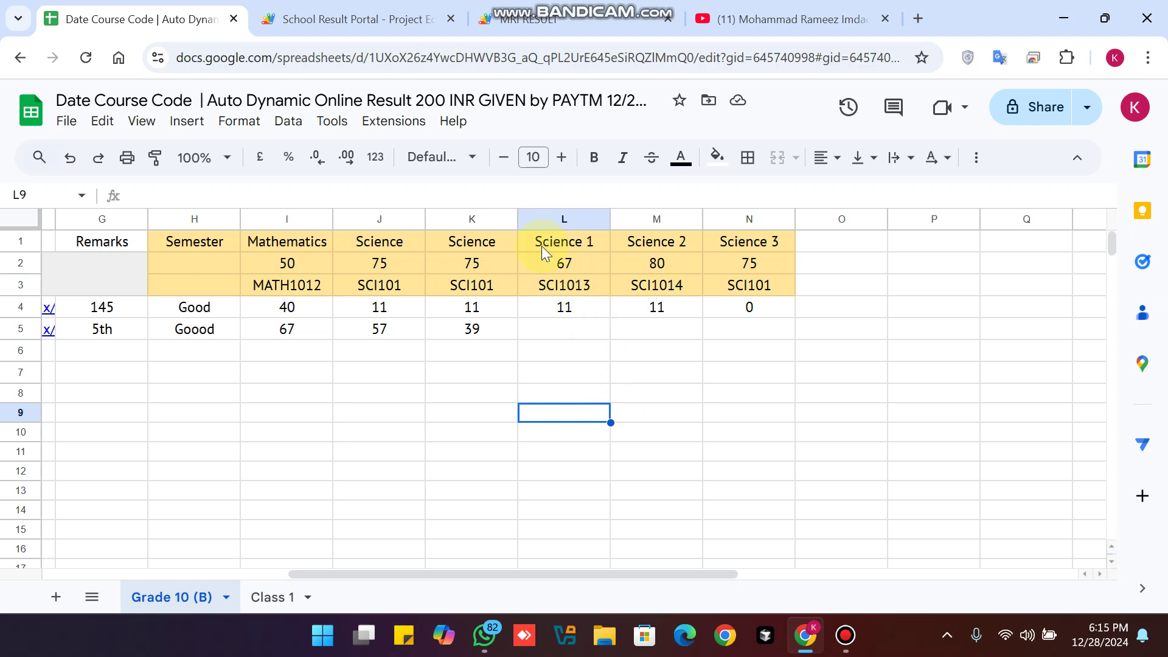
pyautogui.moveTo(547, 242); pyautogui.dragTo(748, 306)
pyautogui.click(529, 19)
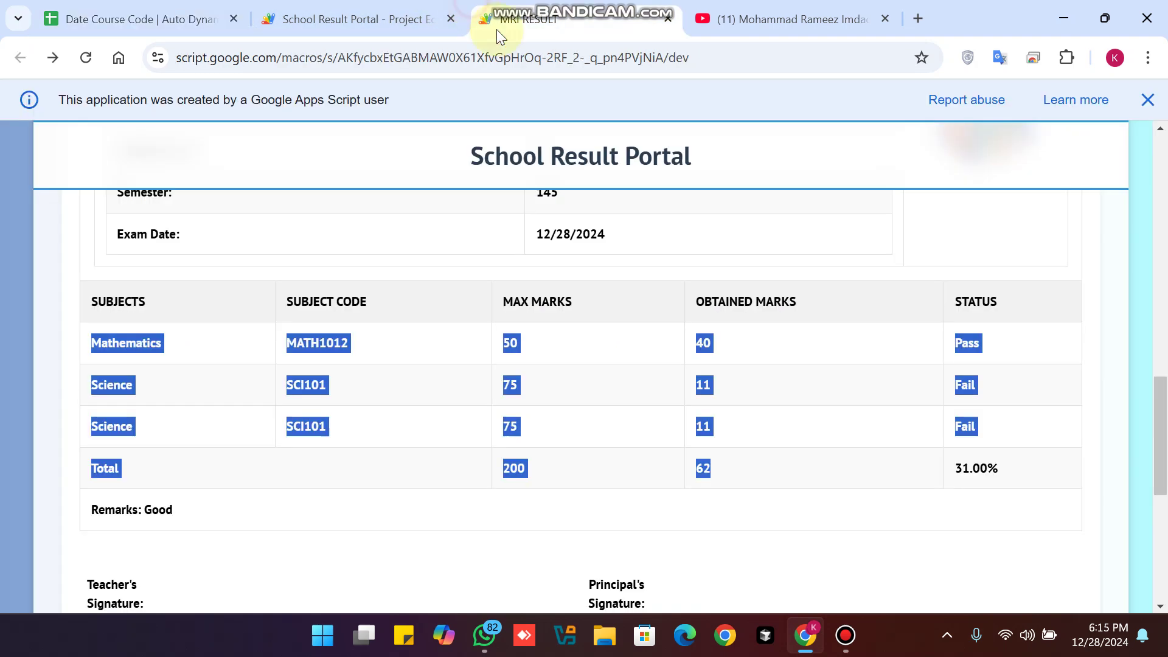
pyautogui.scroll(5, 552, 268)
pyautogui.click(527, 440)
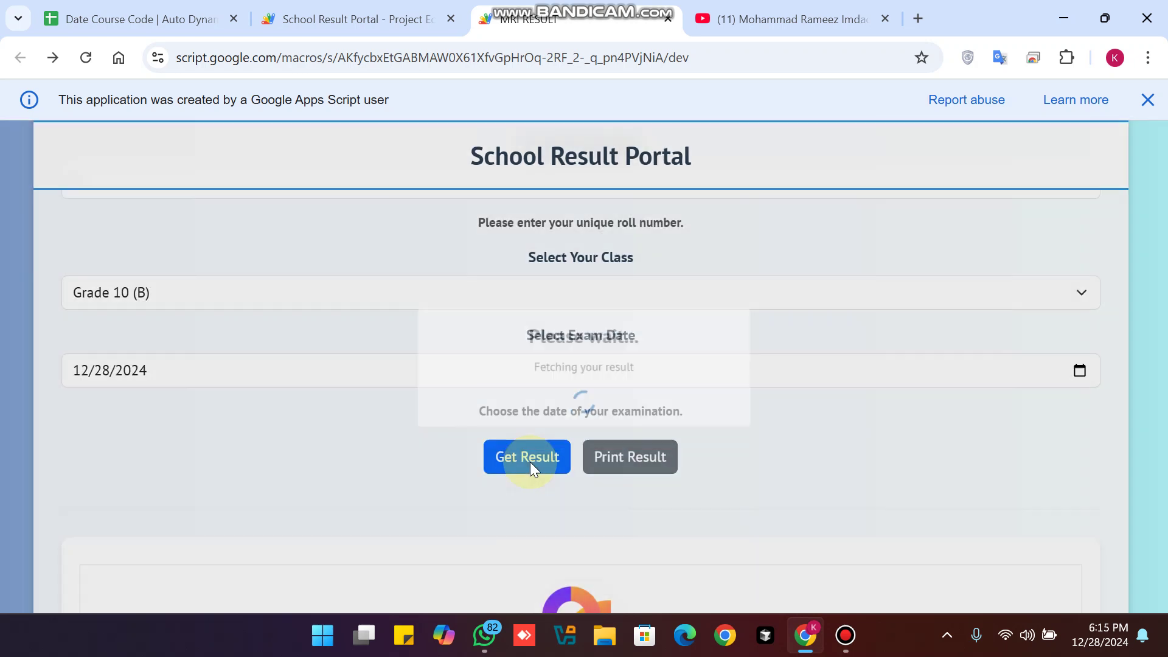
pyautogui.scroll(-4, 513, 342)
pyautogui.scroll(-1, 383, 418)
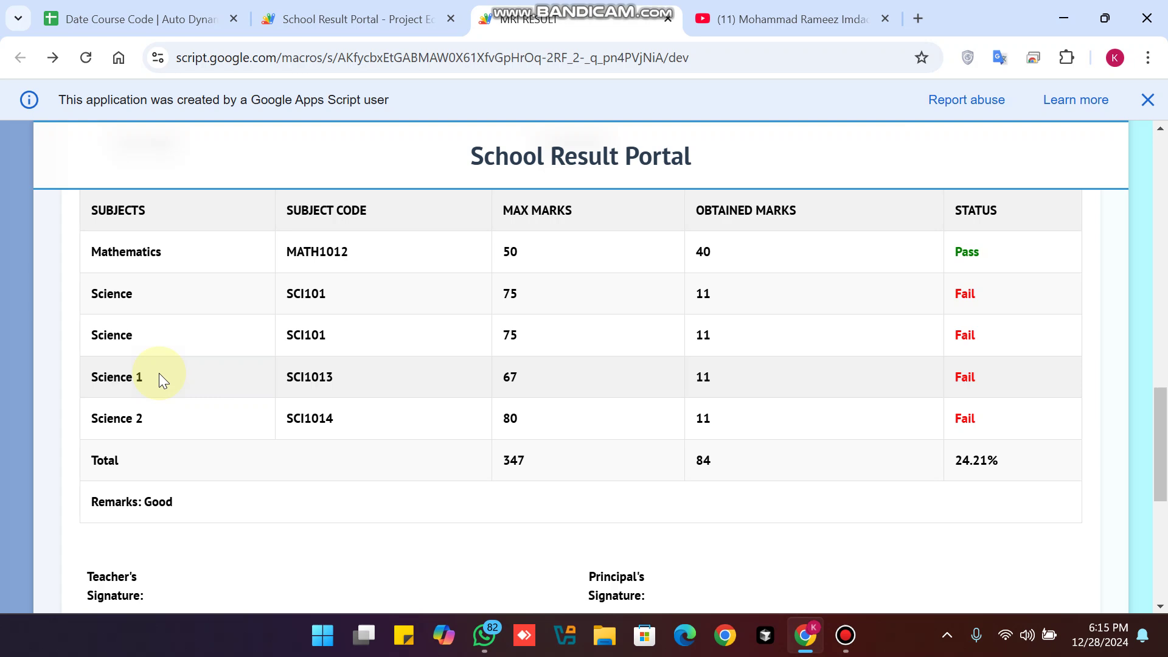
# Check the Science 1 and Science 2 data against the refreshed totals: 347 maximum, 84 obtained
pyautogui.click(137, 18)
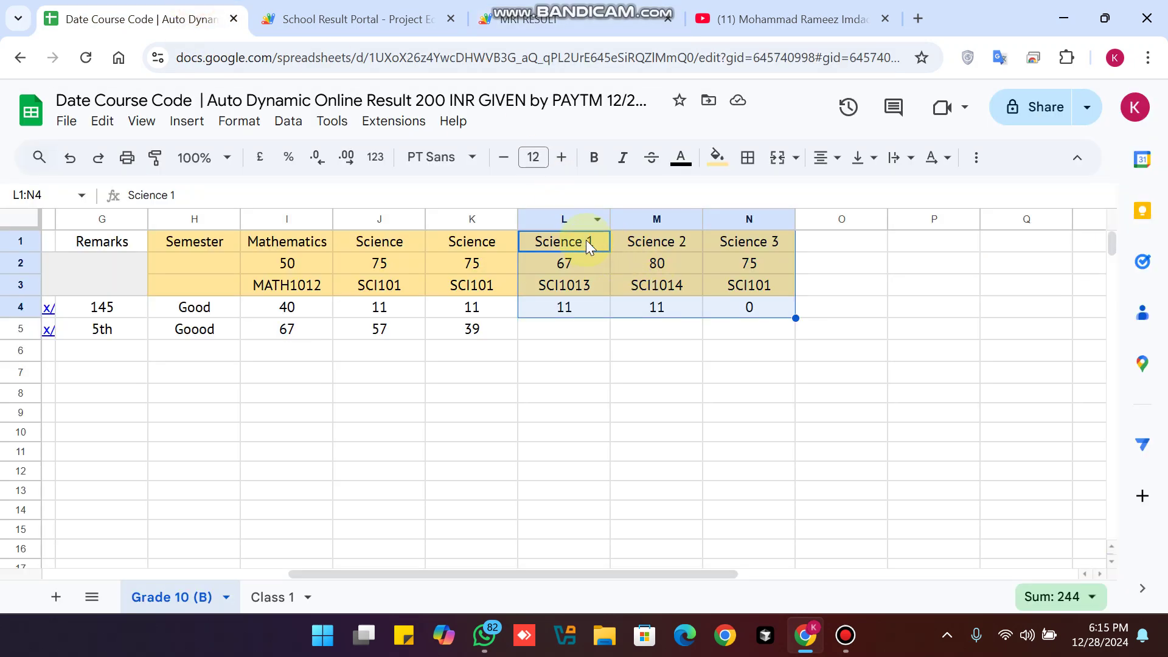
pyautogui.click(676, 375)
pyautogui.moveTo(656, 307); pyautogui.dragTo(563, 240)
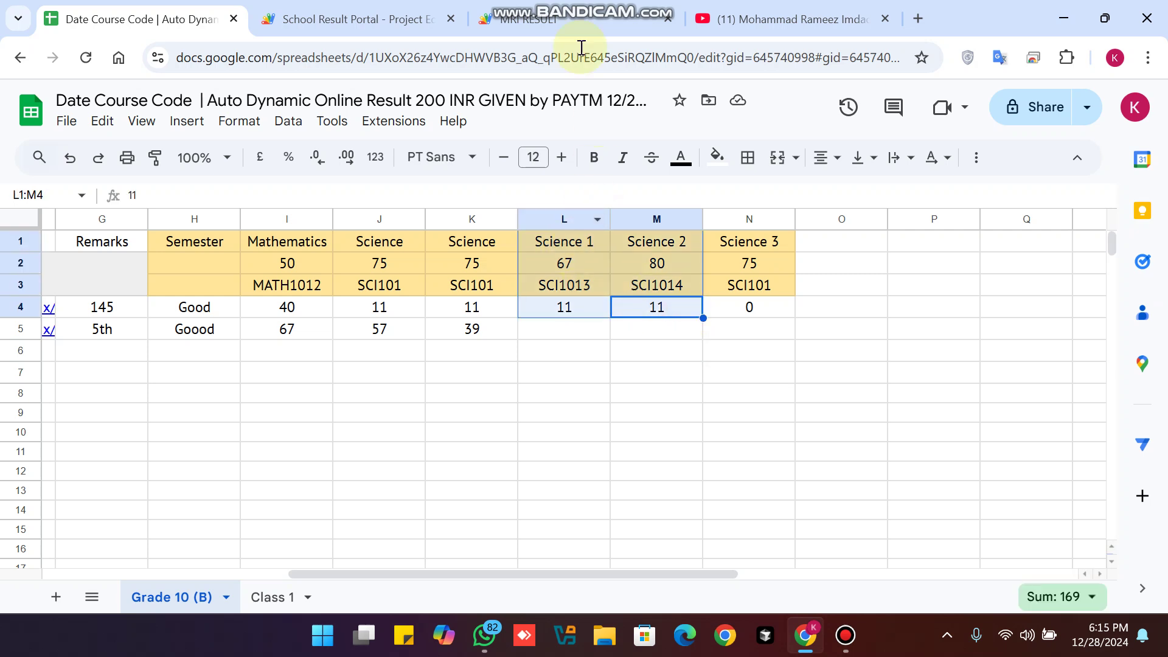
pyautogui.click(575, 18)
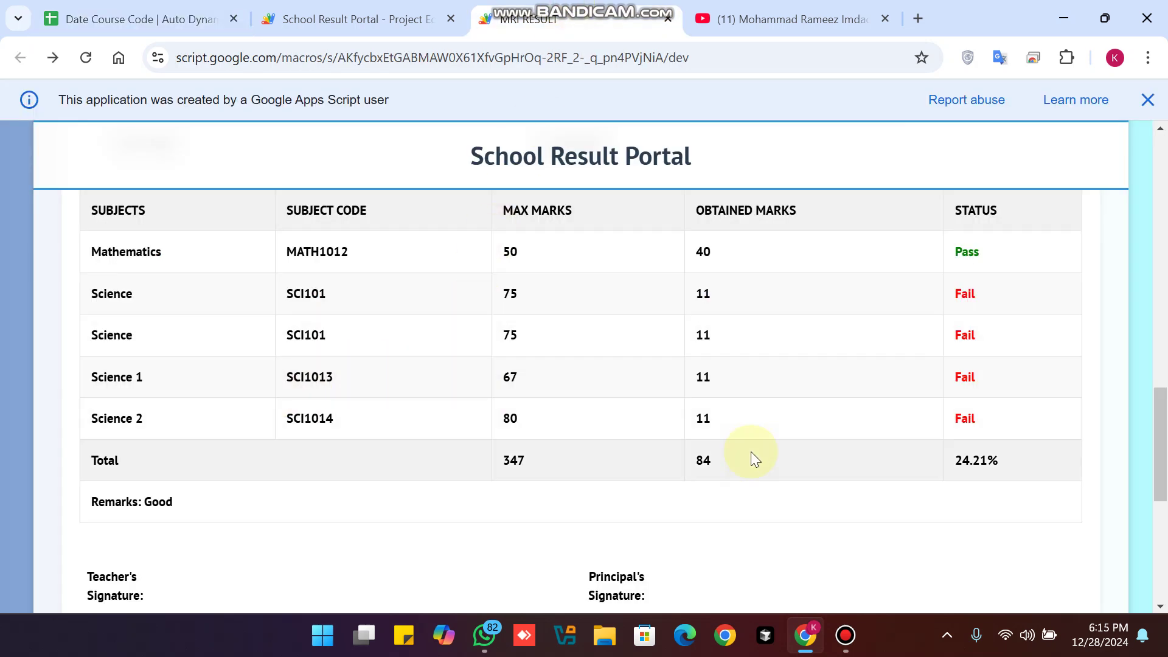
pyautogui.doubleClick(511, 460)
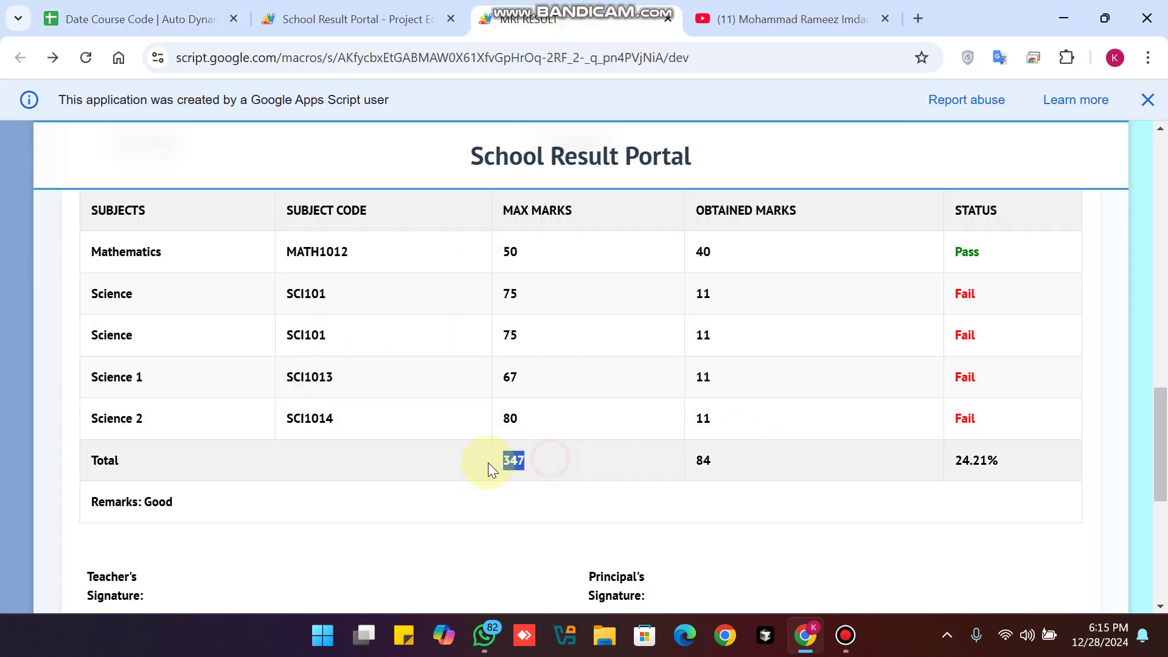
pyautogui.doubleClick(711, 463)
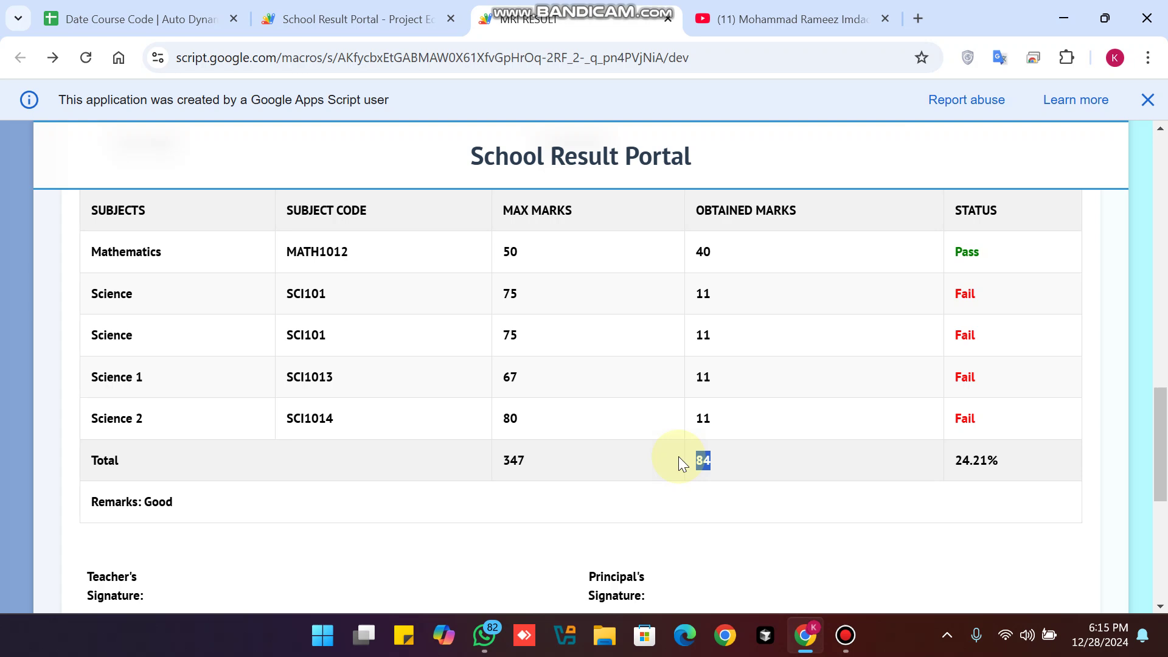
# Set Ramiz's Science 3 mark in cell N4 to 1 instead of 0 and return to the portal
pyautogui.click(137, 19)
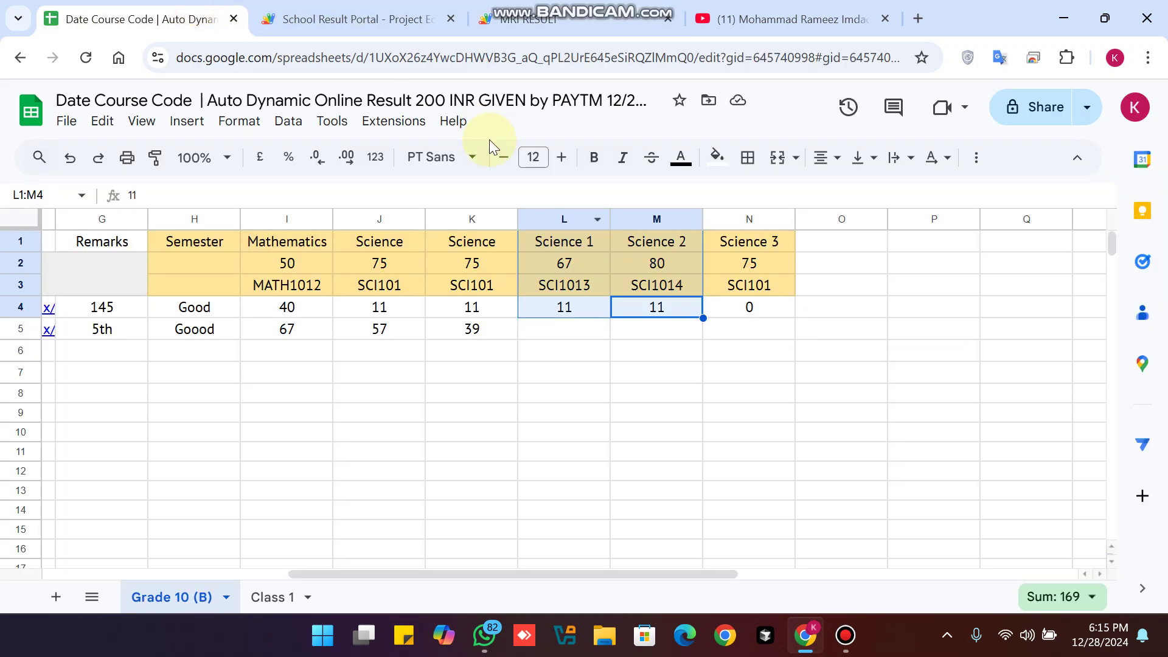
pyautogui.click(761, 341)
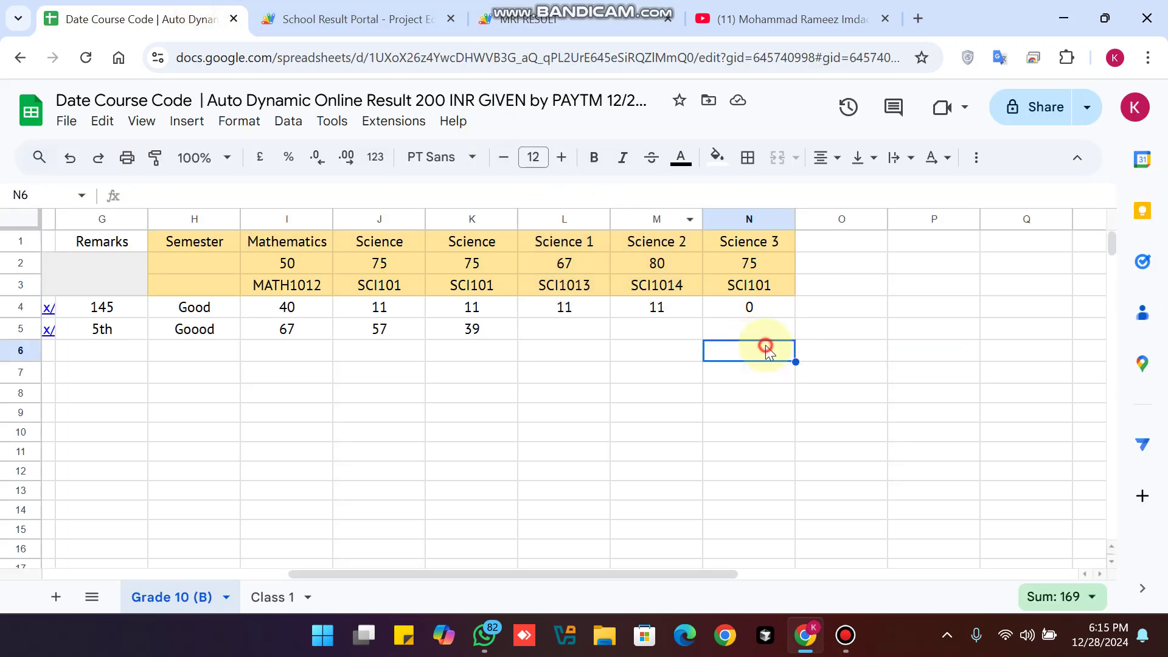
pyautogui.click(748, 307)
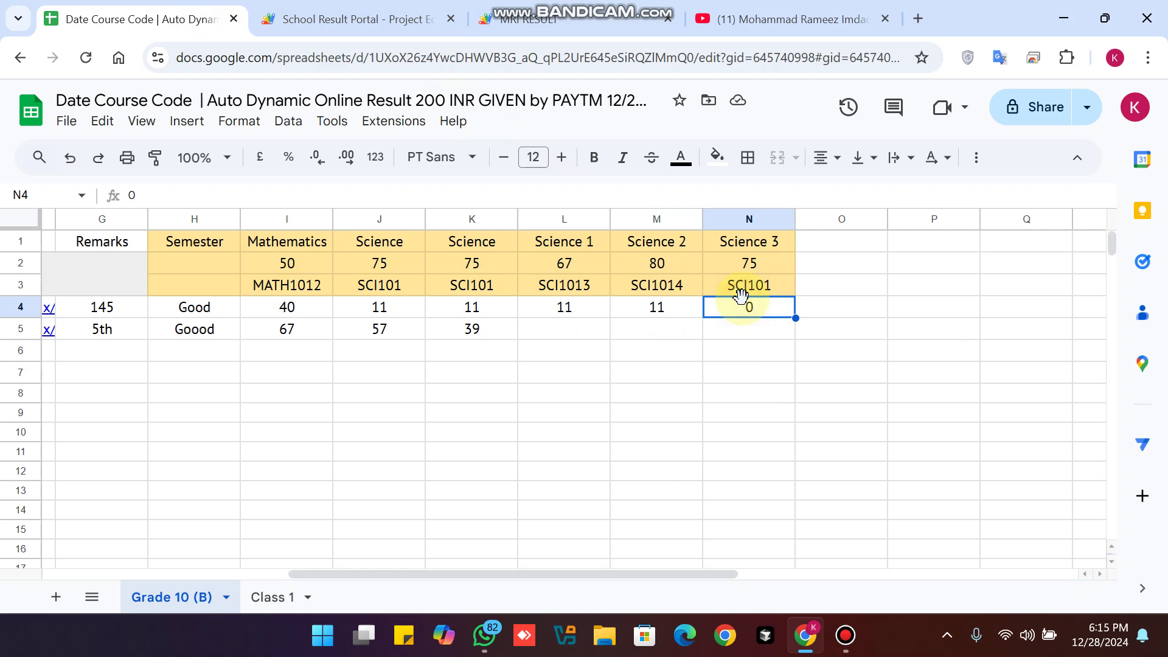
pyautogui.click(547, 18)
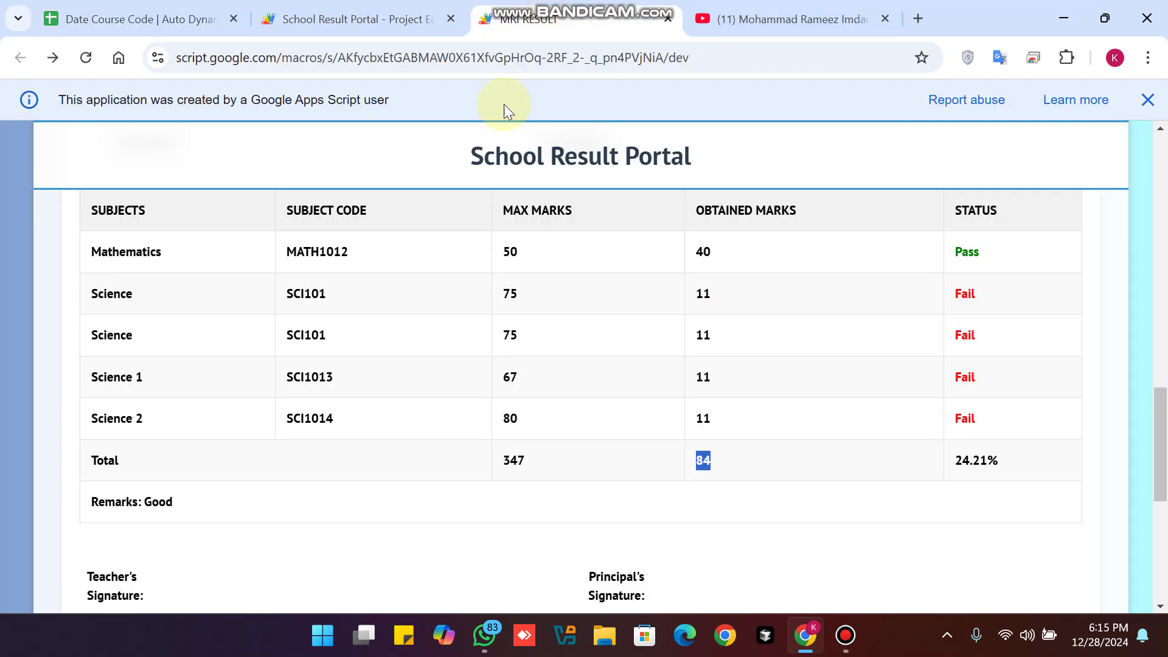
pyautogui.click(137, 19)
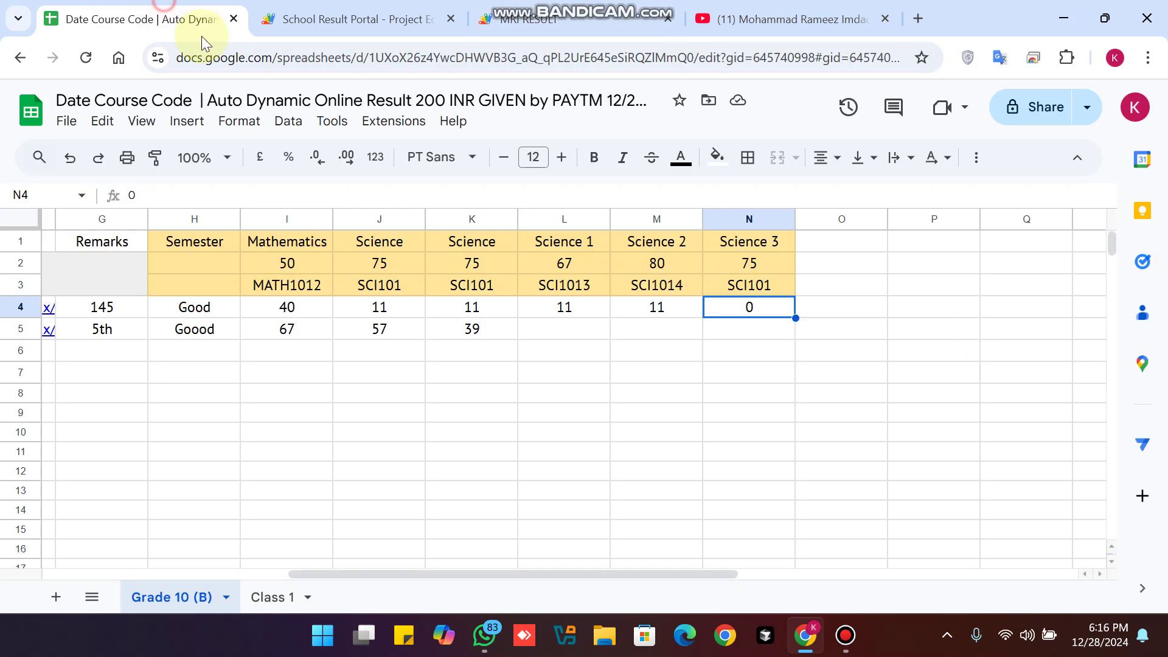
pyautogui.click(758, 447)
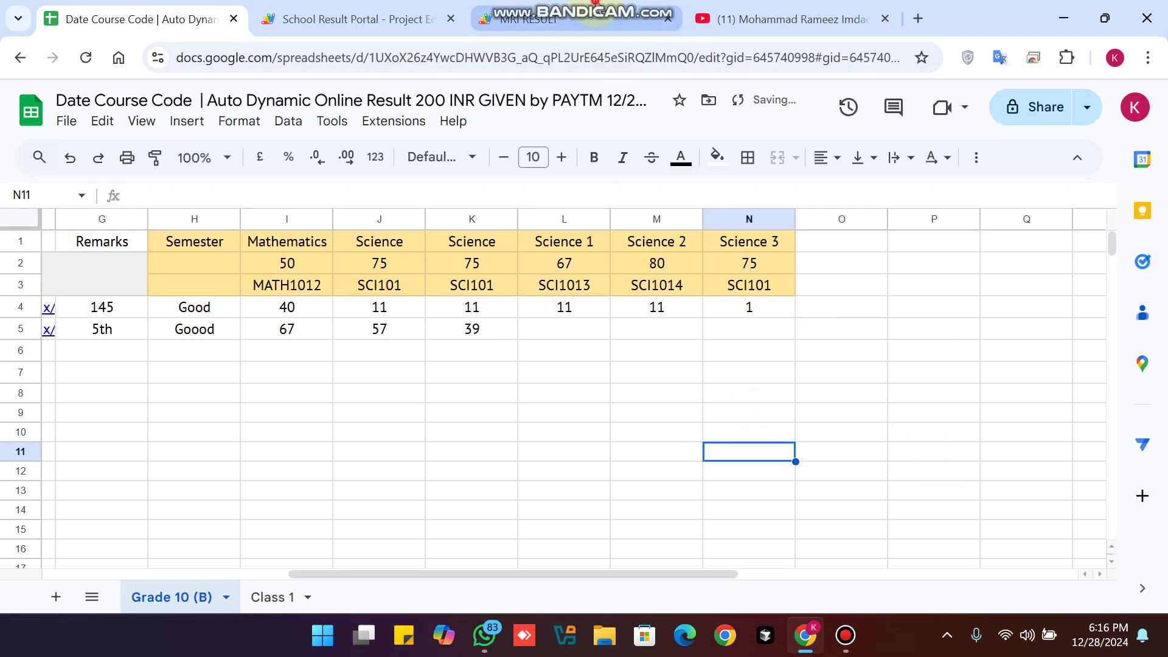
pyautogui.click(565, 19)
# Fetch the updated result listing Science 3 with 1 mark, totals 422 maximum and 85 obtained
pyautogui.click(528, 196)
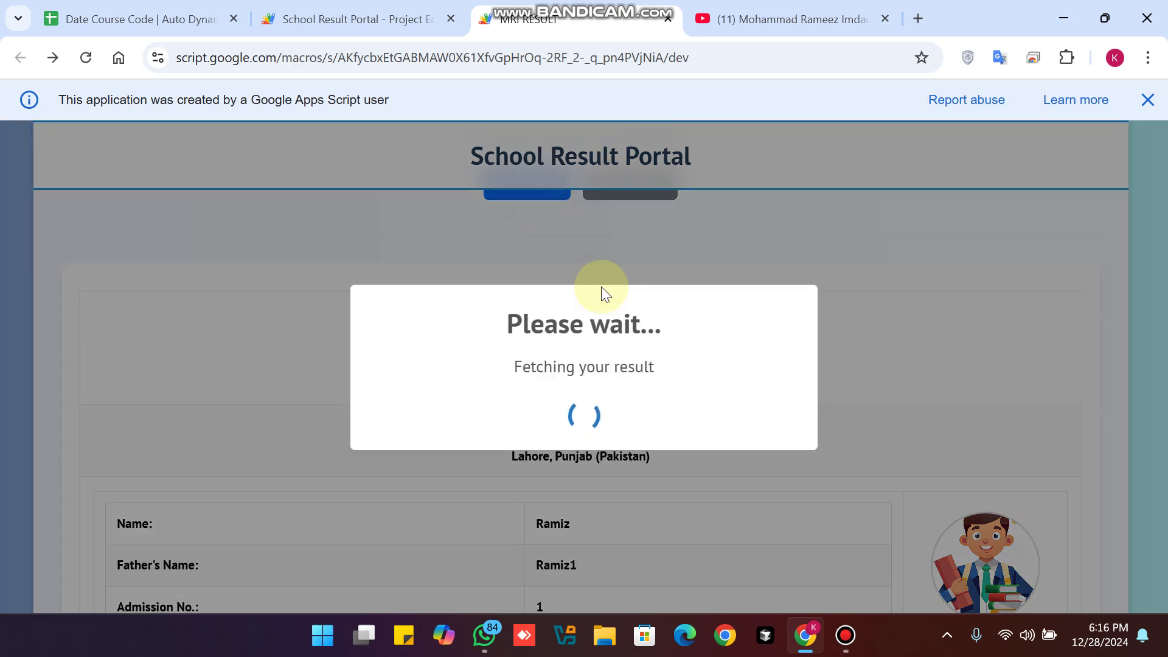
pyautogui.scroll(-5, 559, 361)
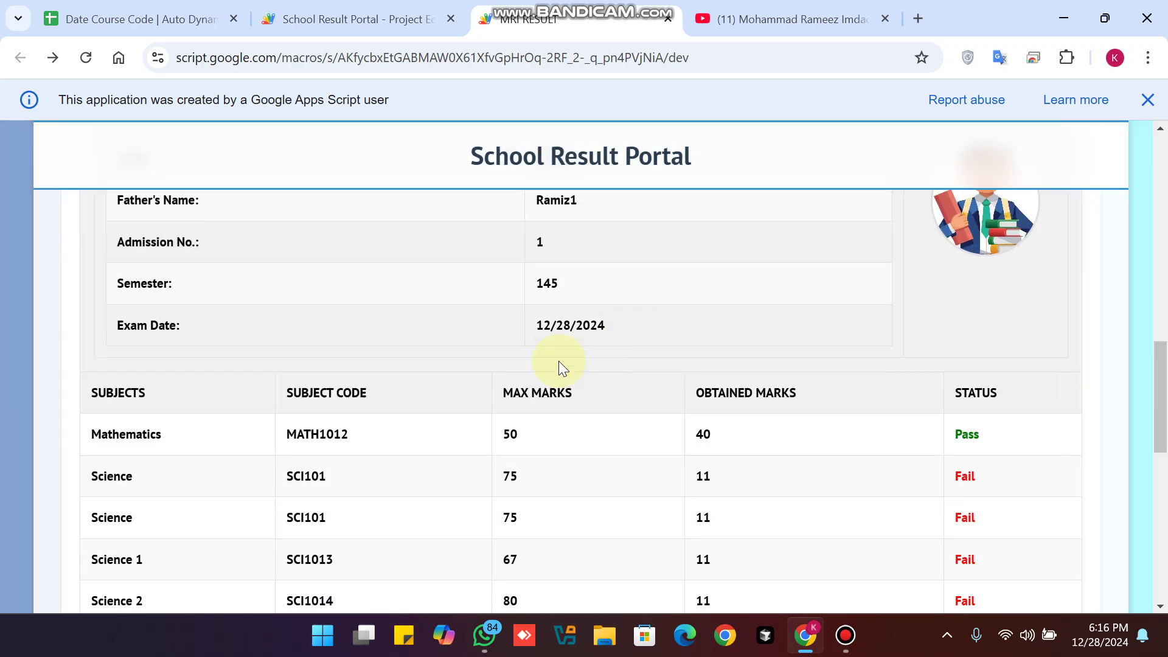
pyautogui.scroll(-3, 223, 374)
pyautogui.moveTo(144, 369); pyautogui.dragTo(99, 374)
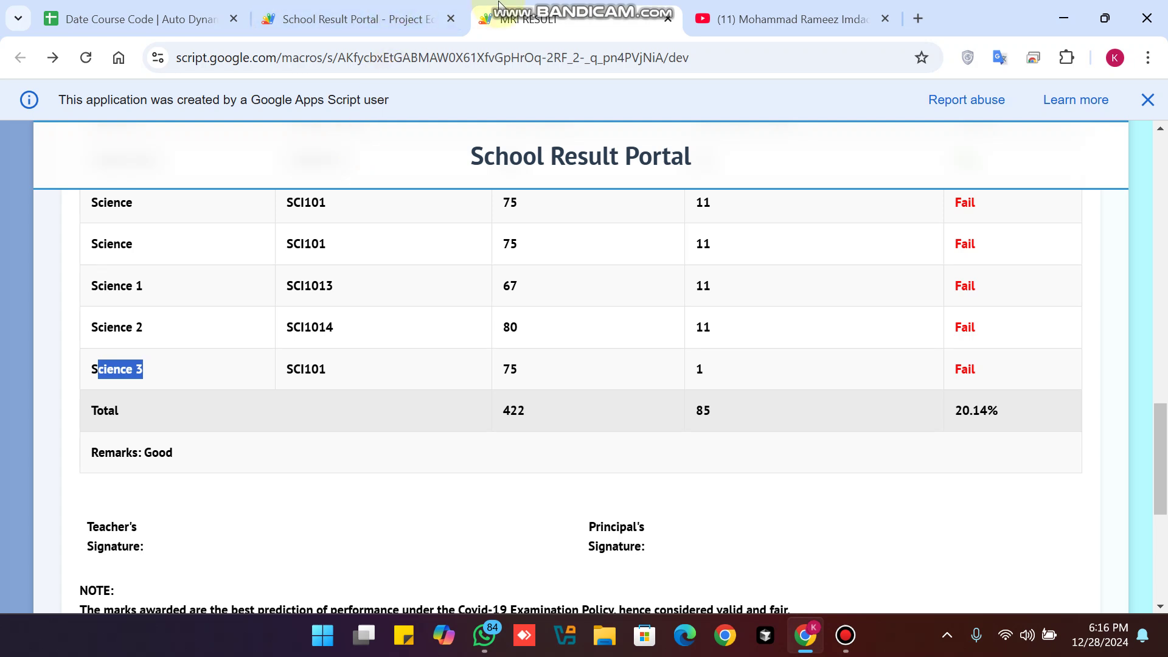
pyautogui.click(548, 12)
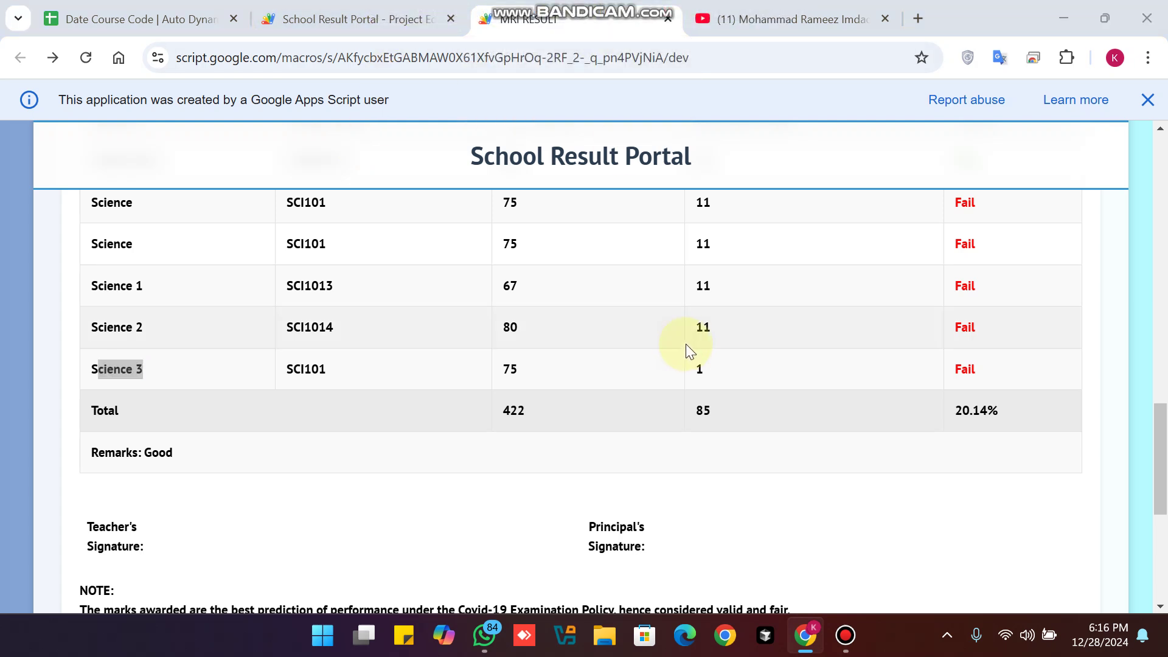
pyautogui.click(548, 11)
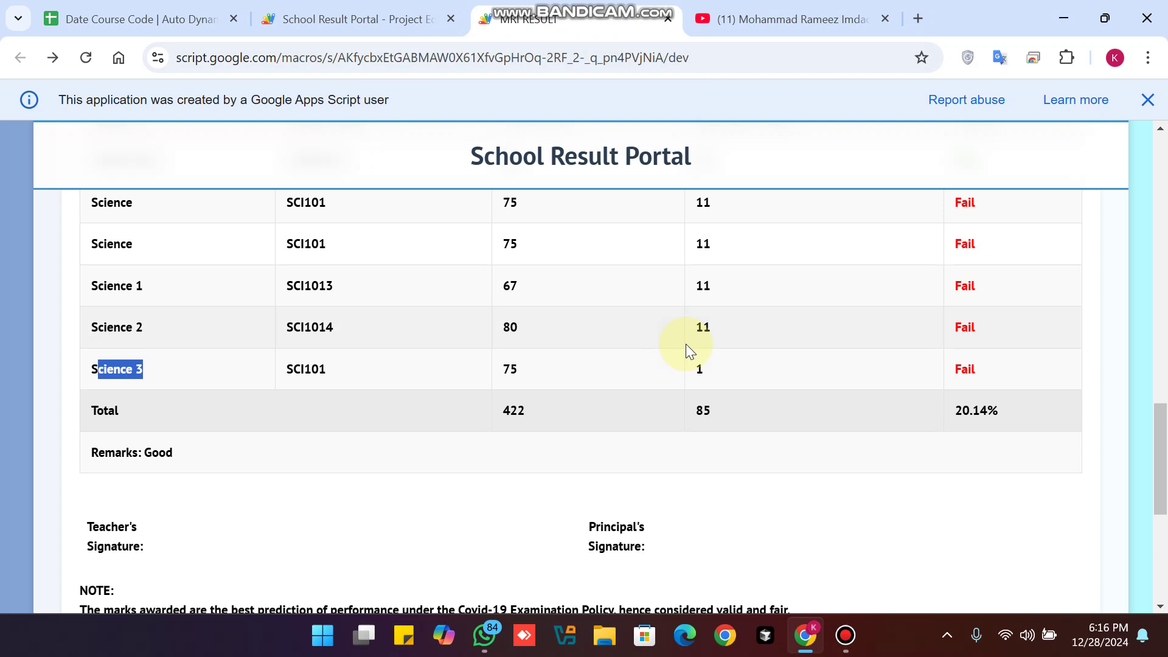
pyautogui.click(182, 18)
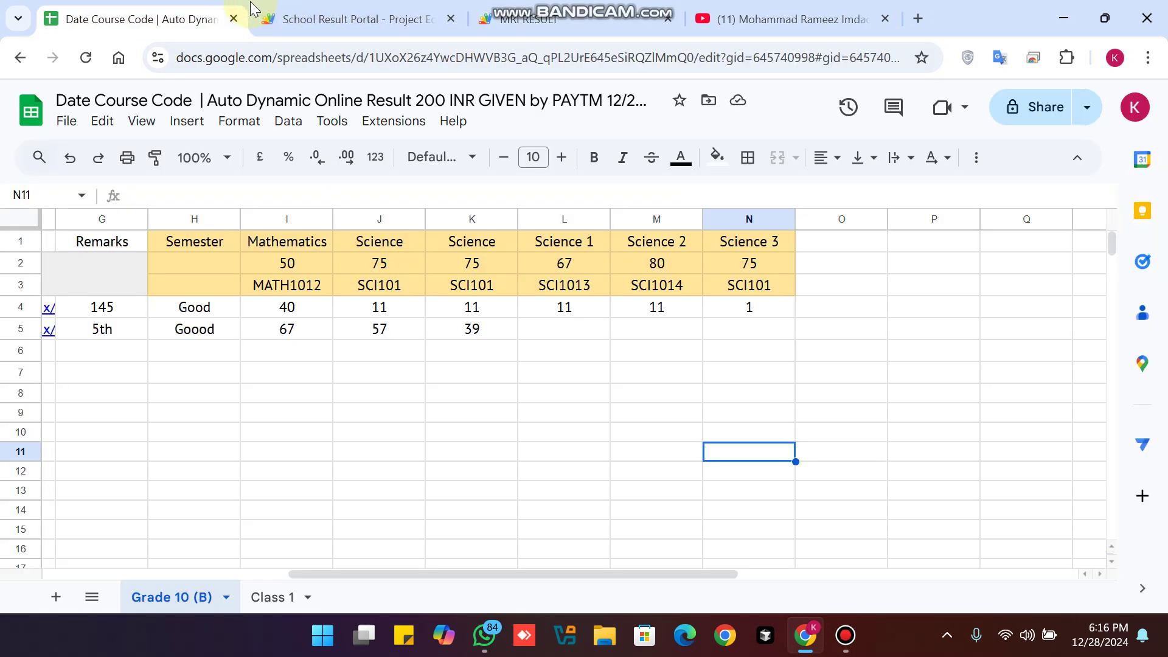
pyautogui.moveTo(149, 327)
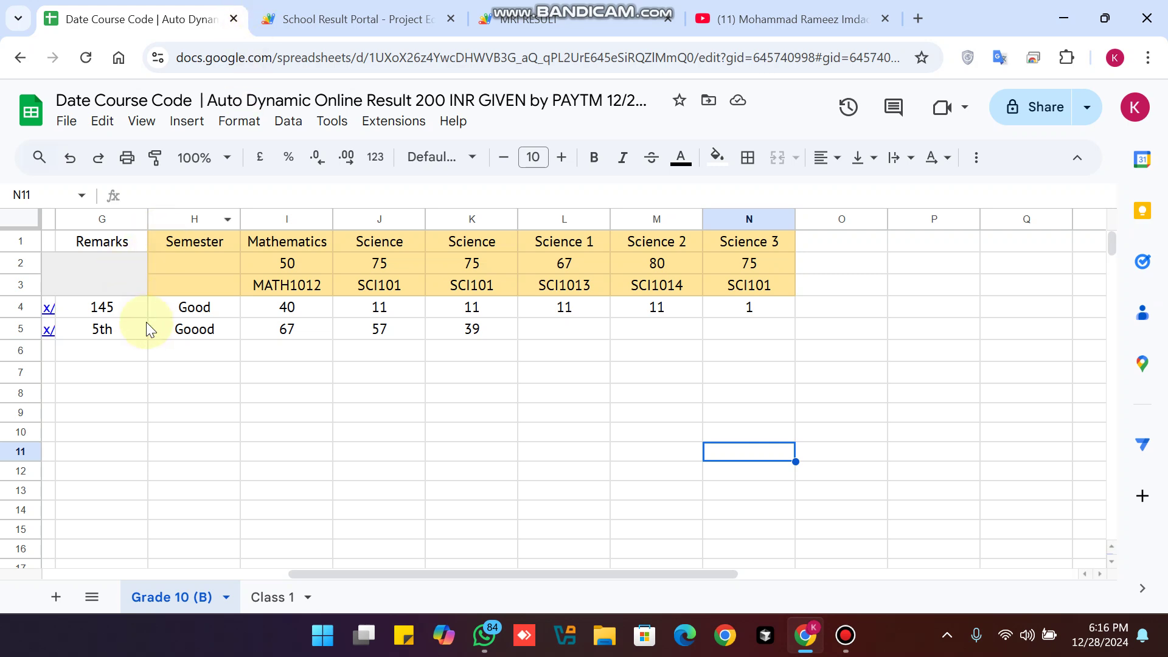
# Add a new sheet tab named 'Grade 9 (B)' from the copied Grade 10 (B) name
pyautogui.doubleClick(194, 595)
pyautogui.hotkey('ctrl', 'c')
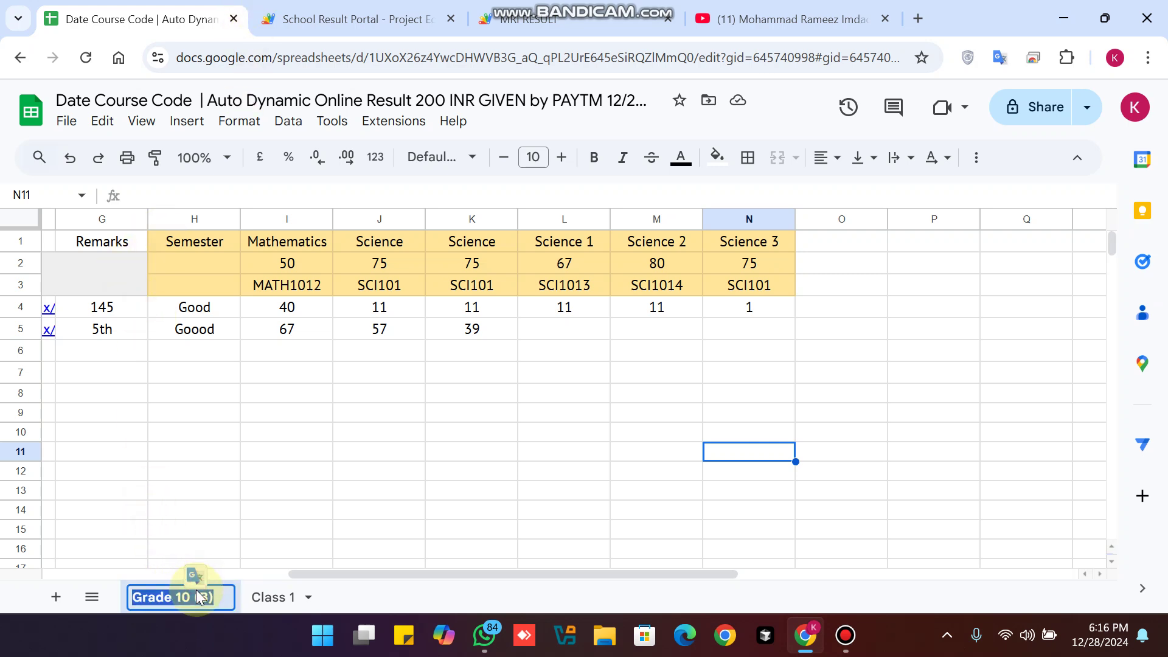
pyautogui.click(55, 596)
pyautogui.click(274, 598)
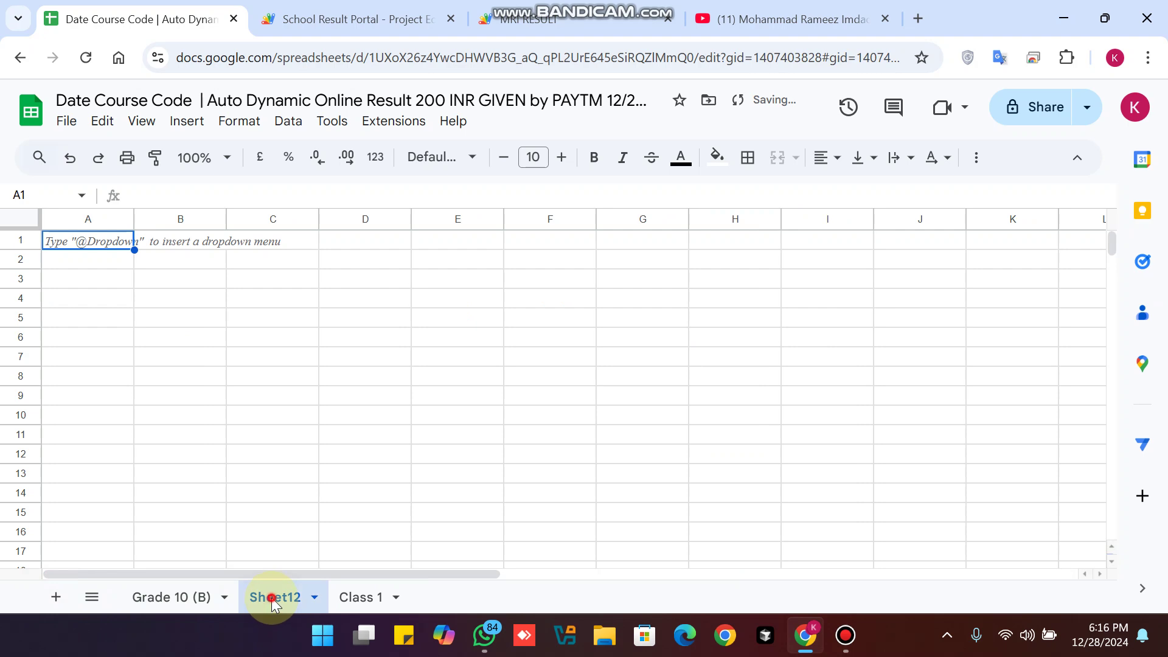
pyautogui.doubleClick(274, 599)
pyautogui.hotkey('ctrl', 'v')
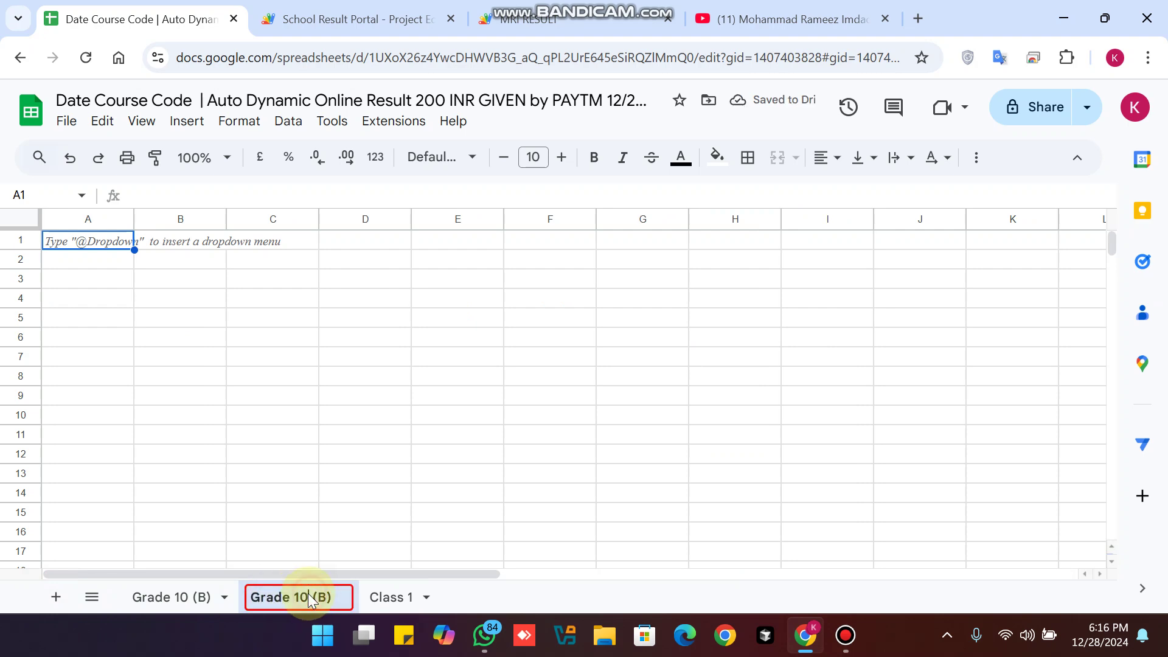
pyautogui.press('BackSpace')
pyautogui.press('BackSpace')
pyautogui.write('9')
pyautogui.click(549, 415)
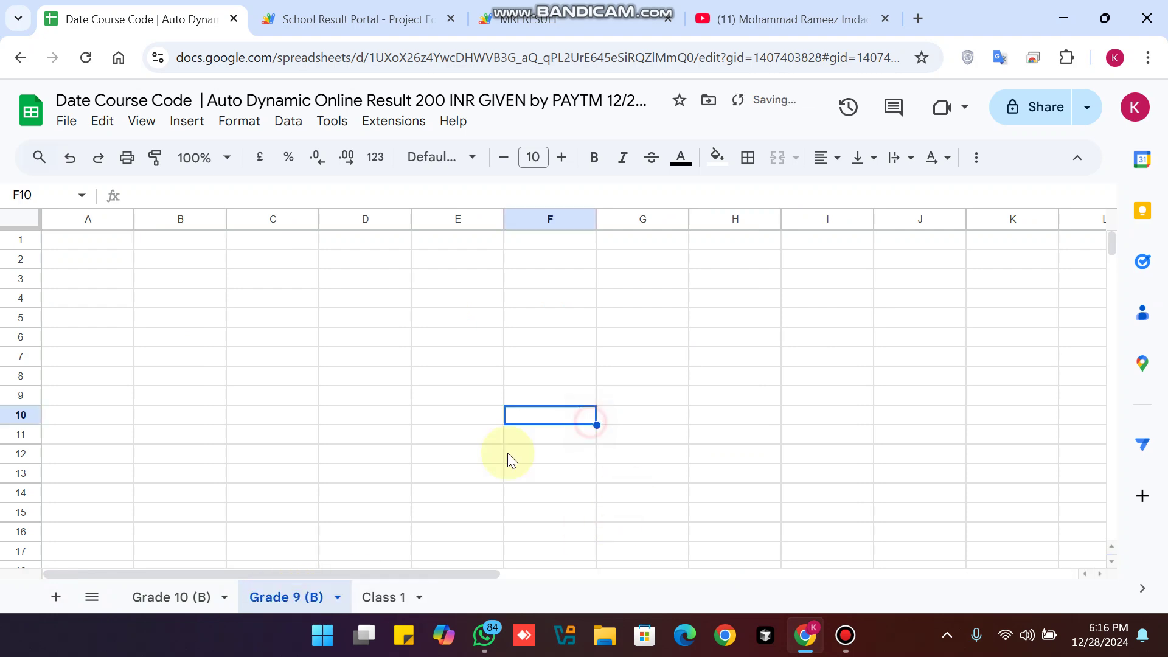
# Copy the Grade 10 (B) class data into the Grade 9 (B) sheet starting at A1
pyautogui.click(172, 597)
pyautogui.moveTo(758, 308)
pyautogui.mouseDown()
pyautogui.moveTo(385, 264)
pyautogui.moveTo(18, 242)
pyautogui.mouseUp()
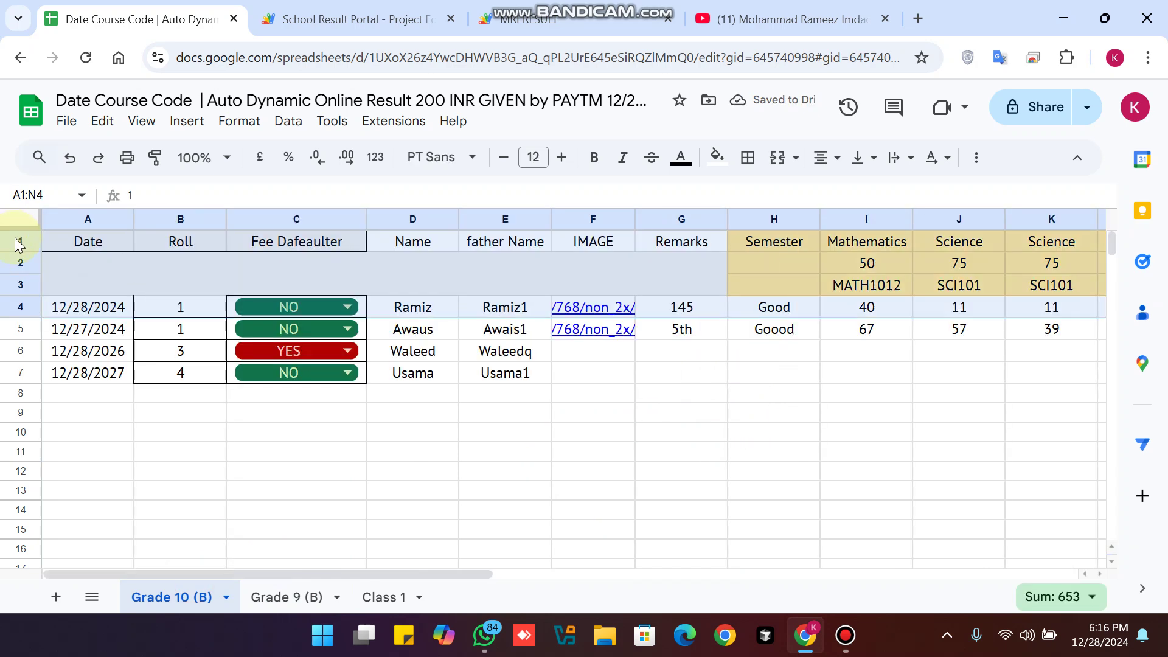
pyautogui.click(287, 597)
pyautogui.click(78, 243)
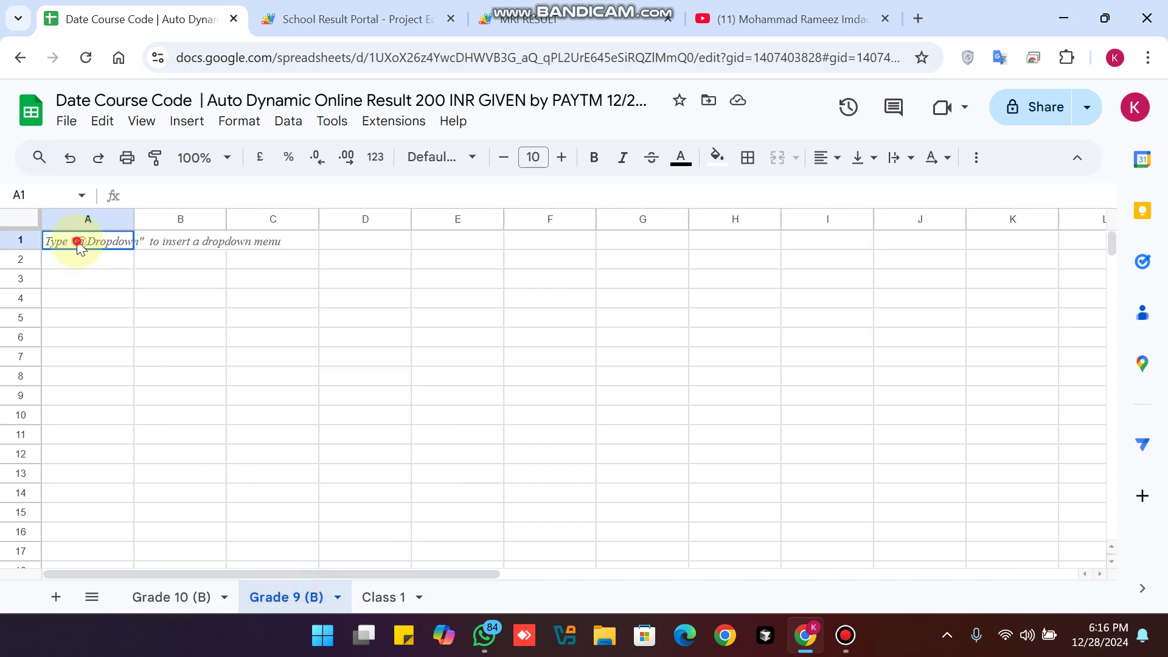
pyautogui.hotkey('ctrl', 'v')
# Change the student's roll number to 5 and the Semester entry to 'Good Great'
pyautogui.click(139, 383)
pyautogui.click(180, 325)
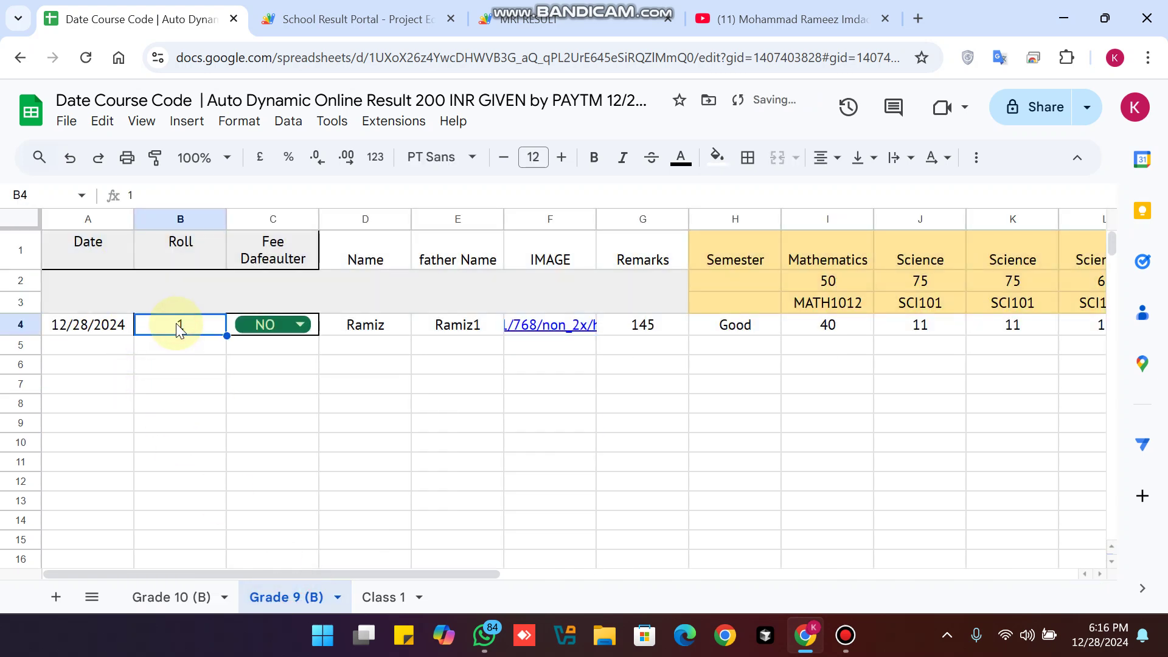
pyautogui.write('5')
pyautogui.click(210, 383)
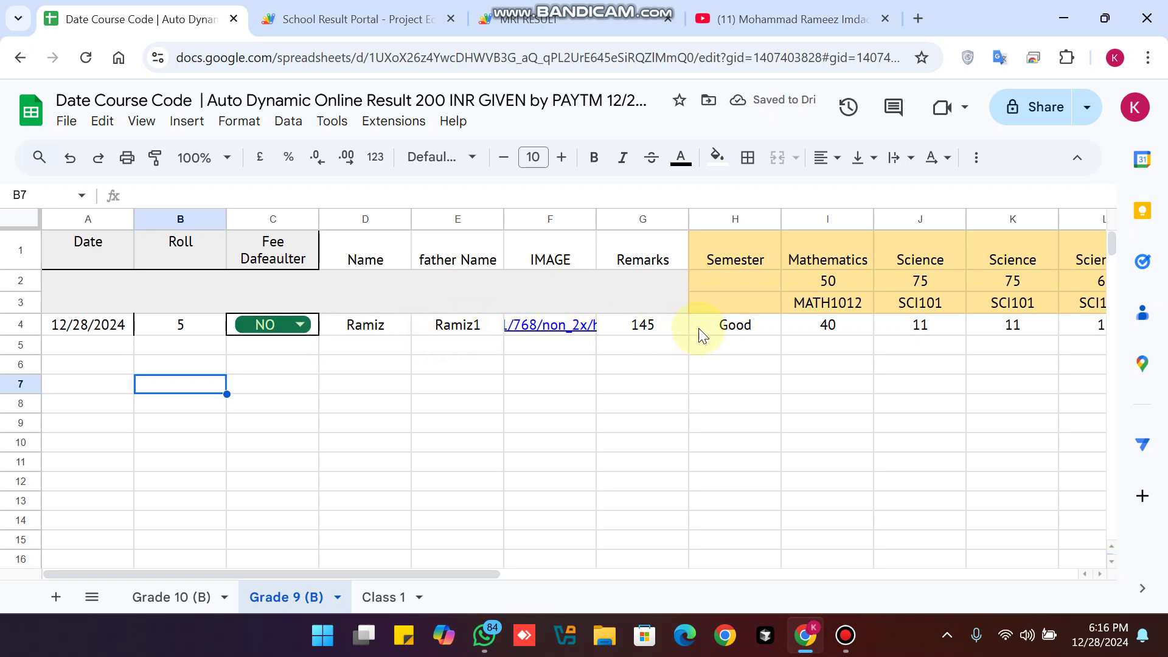
pyautogui.click(725, 325)
pyautogui.doubleClick(765, 326)
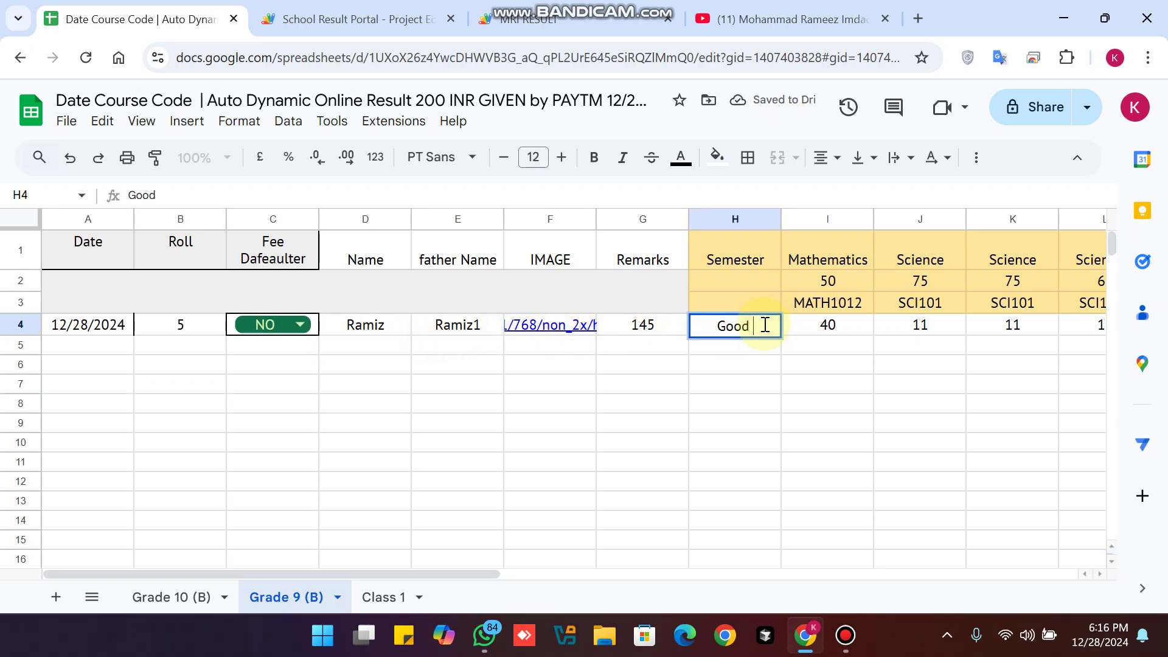
pyautogui.write('Great')
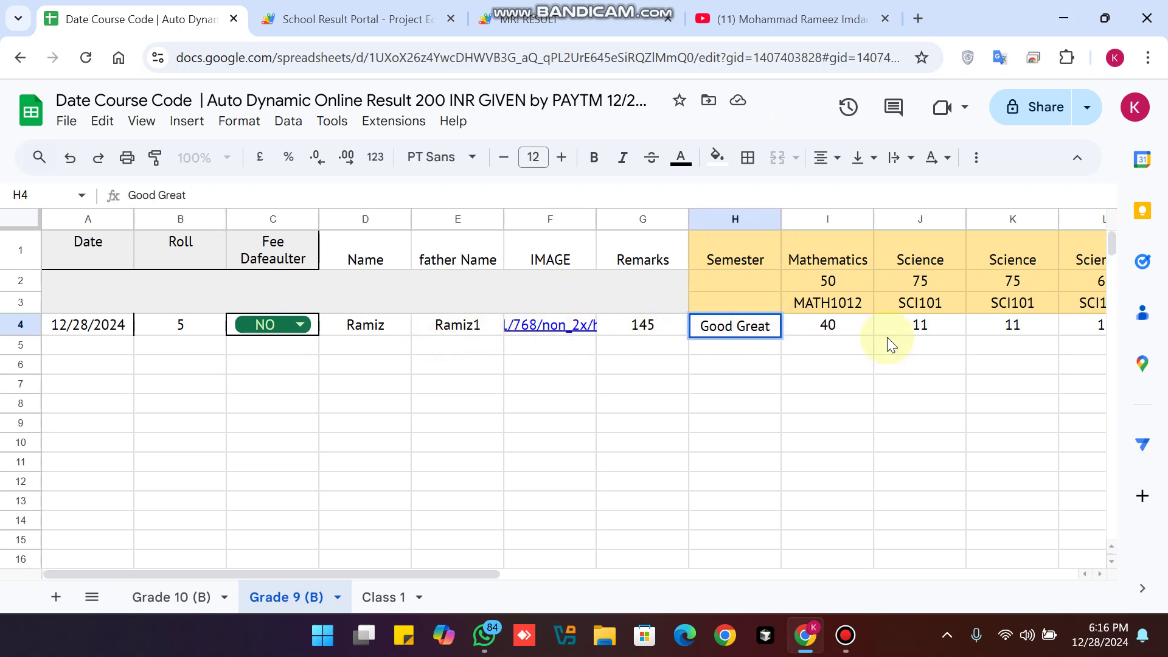
# Enter marks 50 for Mathematics, 33 and 23 for the Science subjects, then reload the portal
pyautogui.click(836, 327)
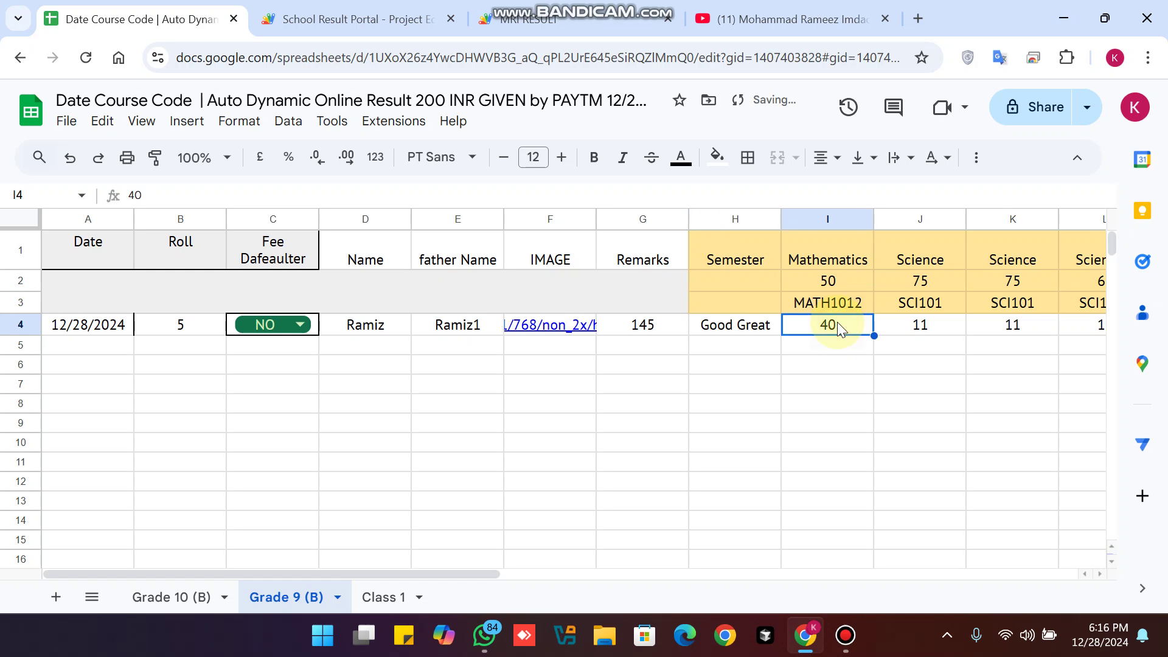
pyautogui.write('50')
pyautogui.click(925, 331)
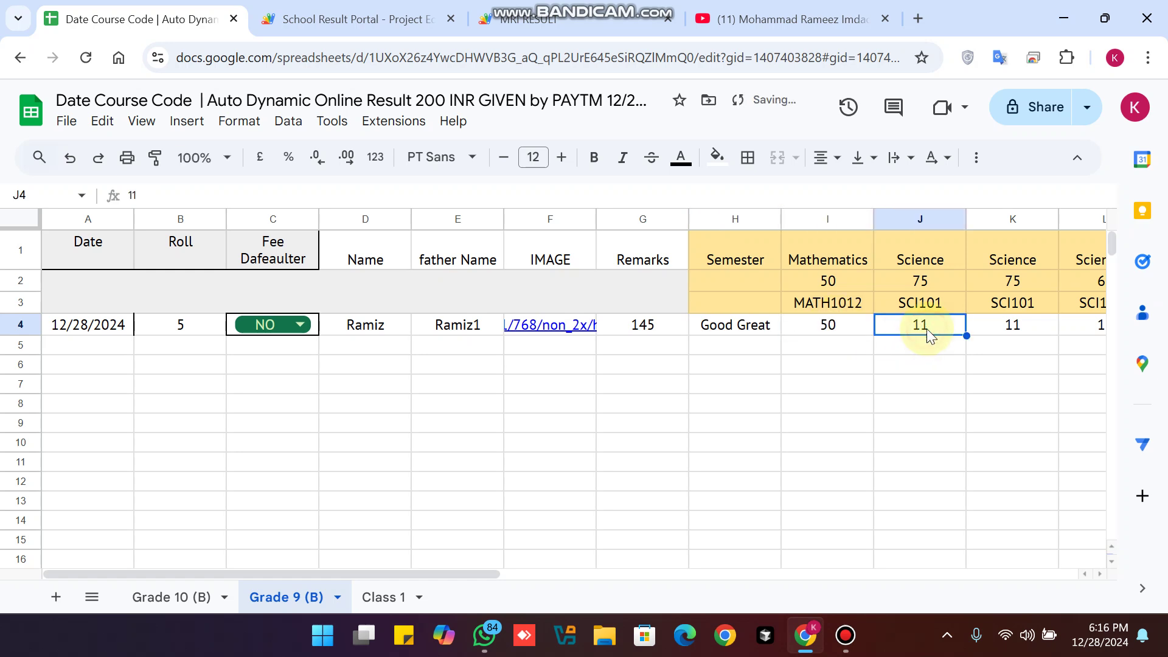
pyautogui.write('33')
pyautogui.click(1007, 329)
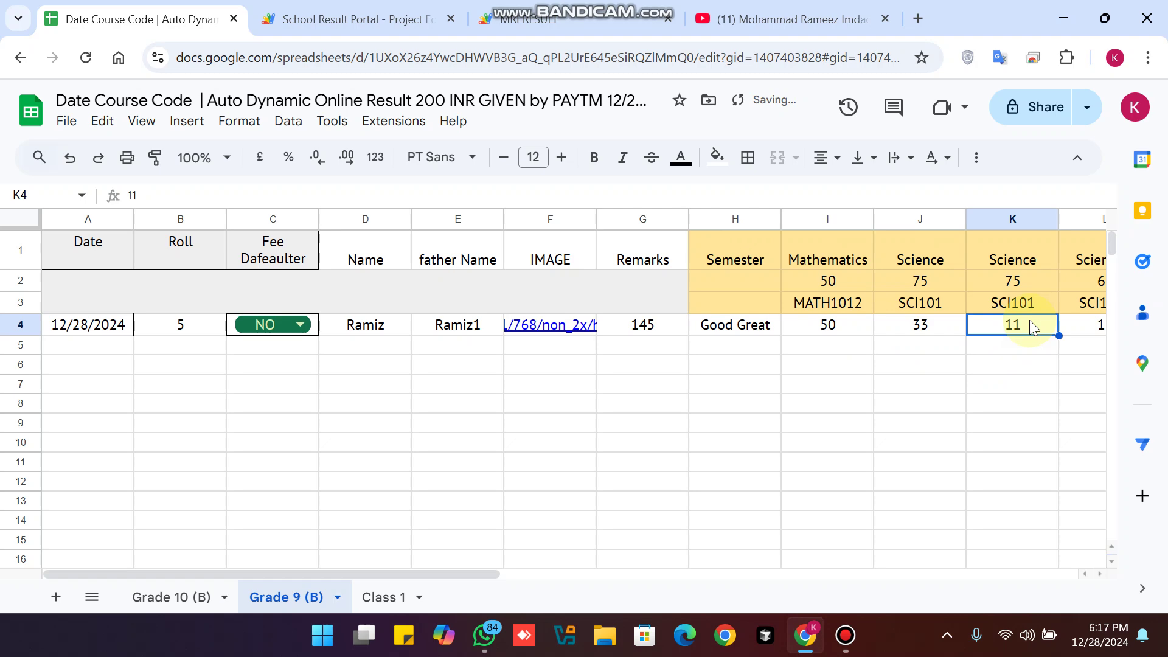
pyautogui.write('23')
pyautogui.click(1012, 442)
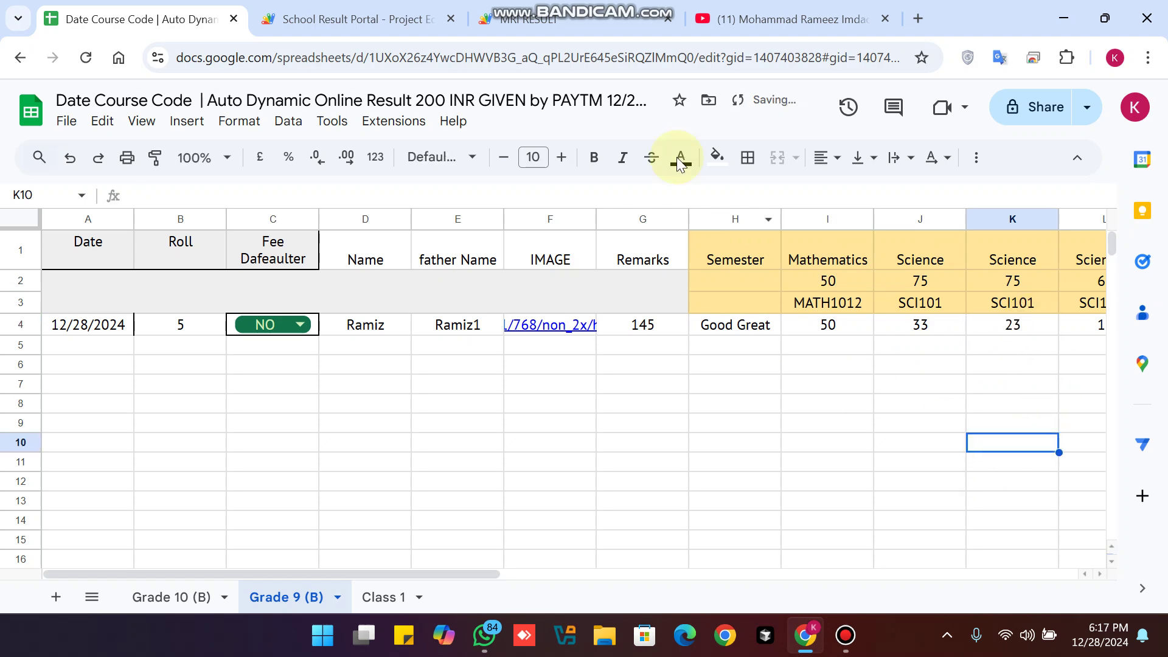
pyautogui.click(575, 19)
pyautogui.scroll(2, 362, 333)
pyautogui.click(86, 58)
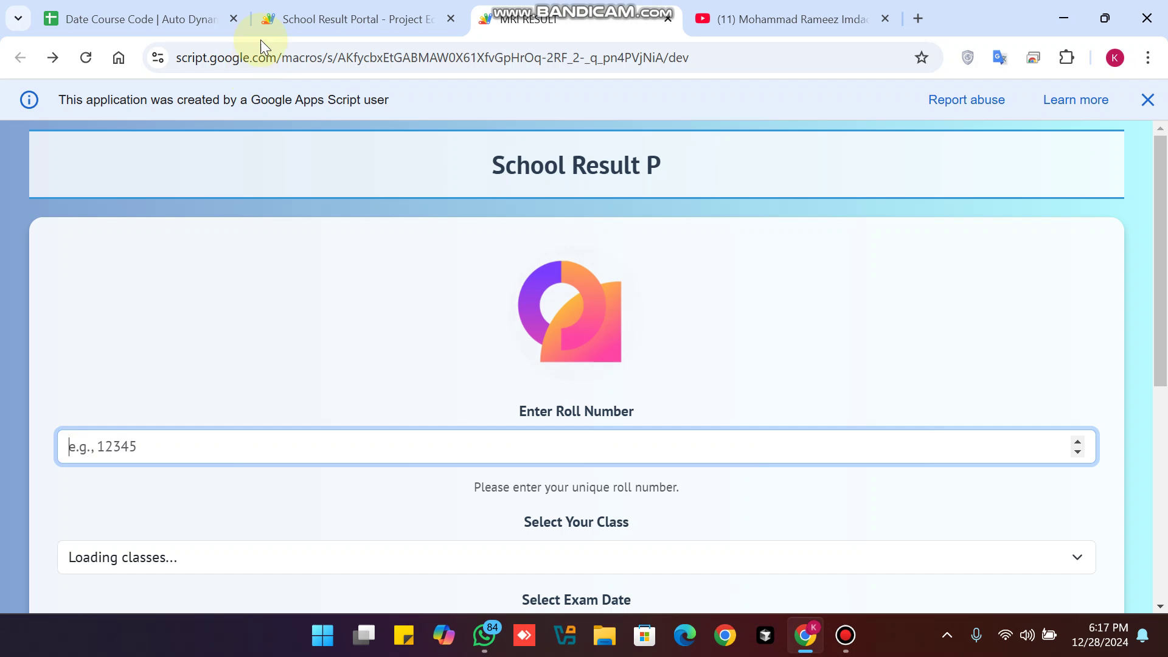
# Confirm roll number 5 in cell B4, then choose Grade 9 (B) as the class in the portal
pyautogui.click(351, 18)
pyautogui.click(137, 18)
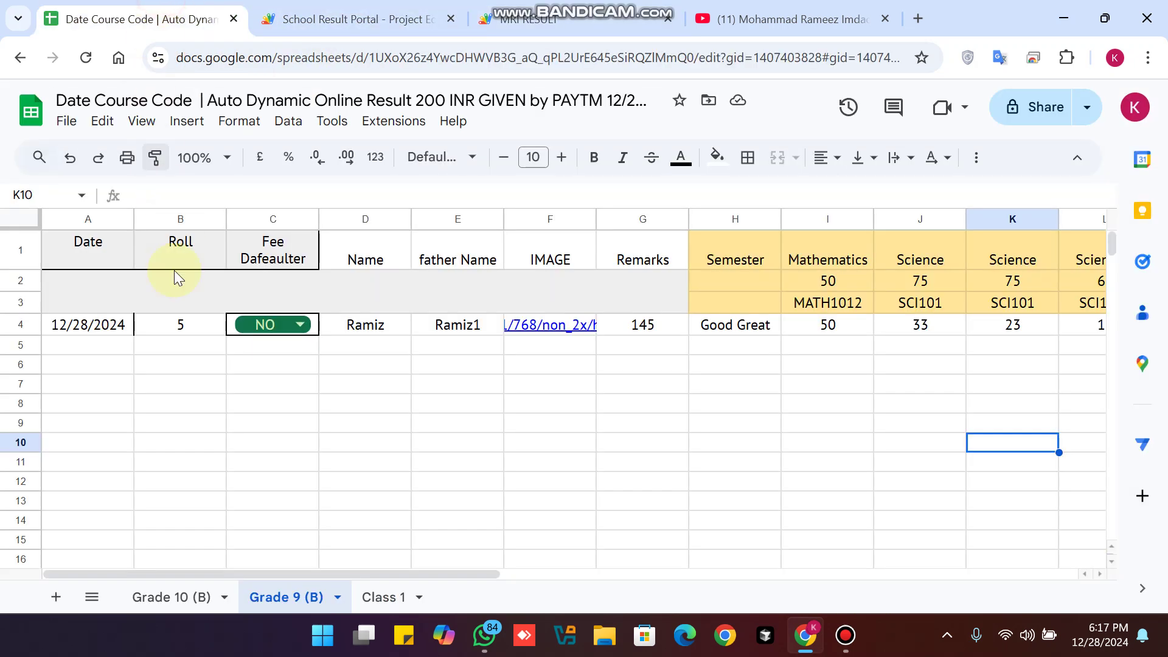
pyautogui.click(180, 326)
pyautogui.click(529, 19)
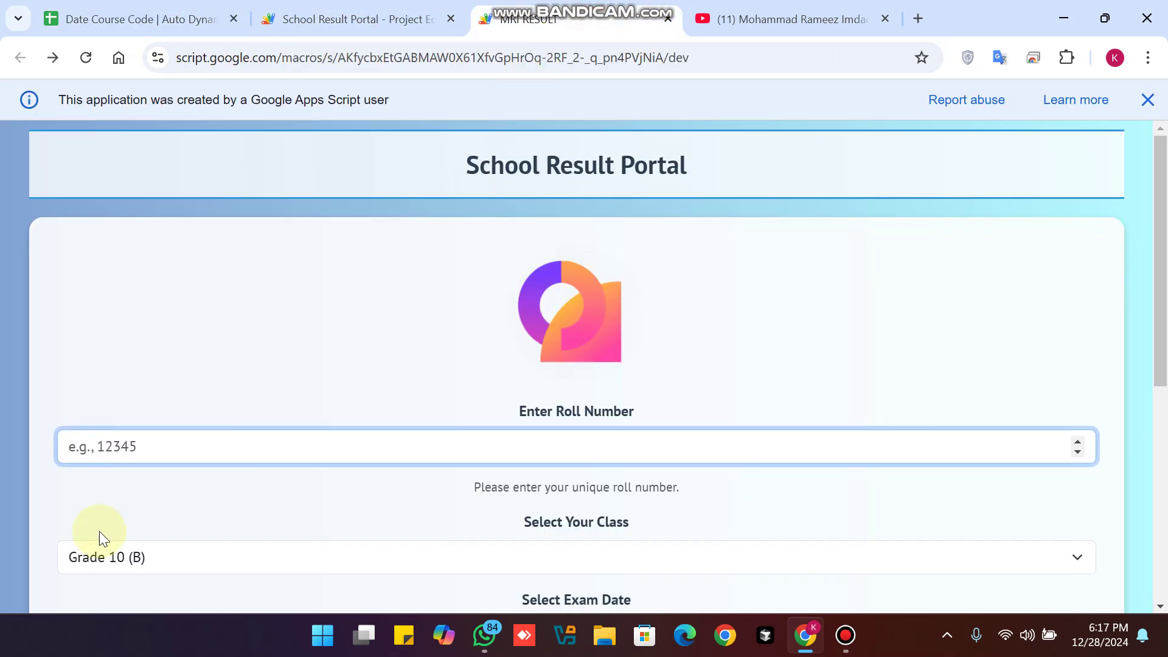
pyautogui.click(154, 558)
pyautogui.scroll(-2, 155, 557)
pyautogui.click(144, 374)
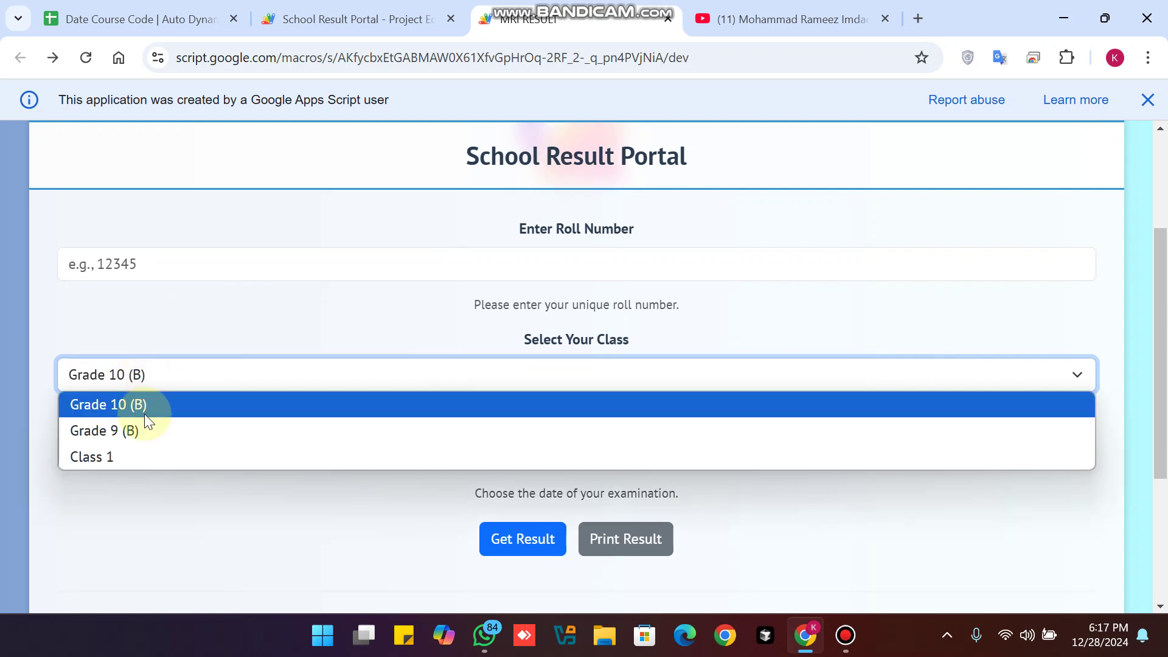
pyautogui.click(144, 429)
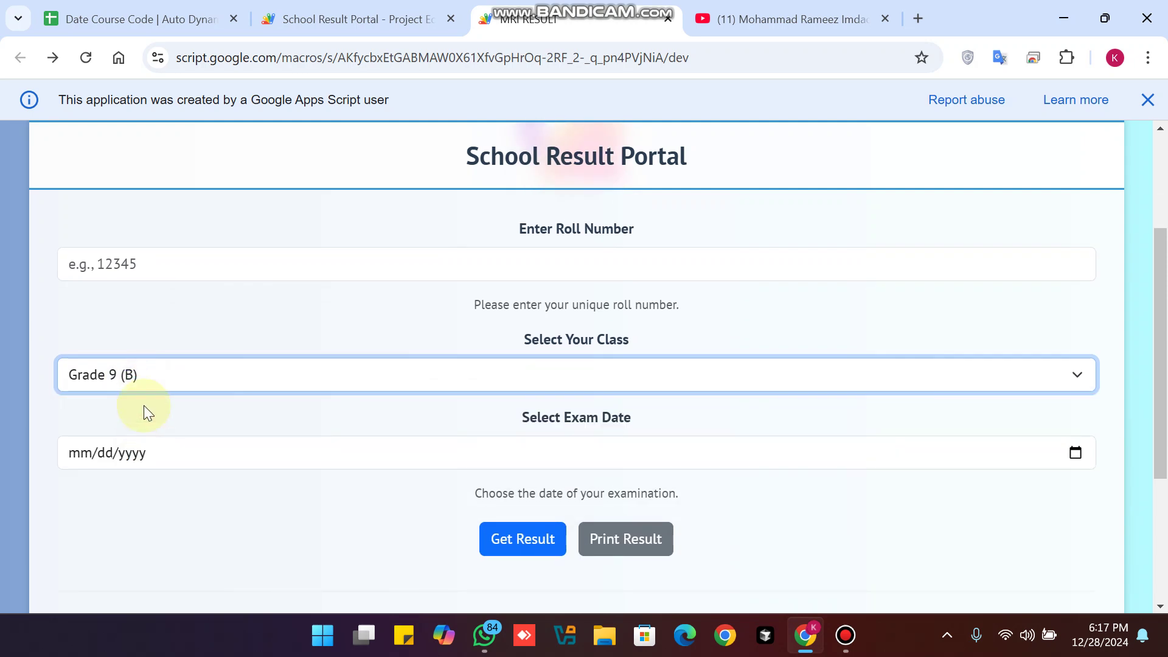
# Enter roll number 5, pick exam date 12/28/2024 and fetch the result
pyautogui.click(137, 264)
pyautogui.write('5')
pyautogui.click(1074, 453)
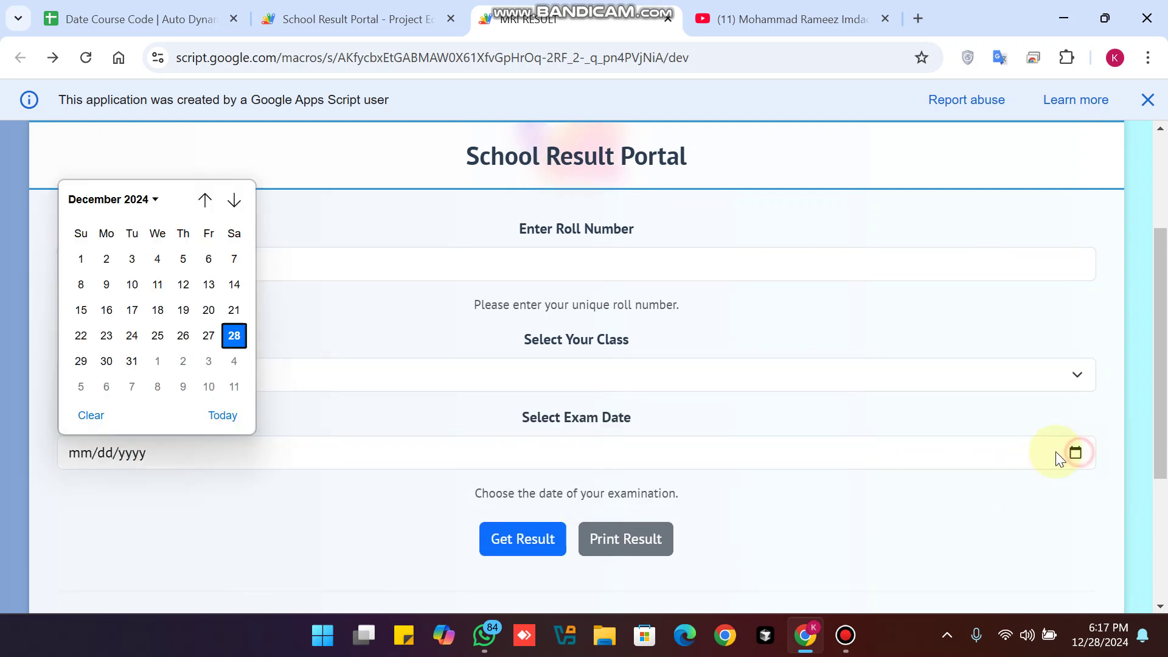
pyautogui.click(223, 415)
pyautogui.click(137, 18)
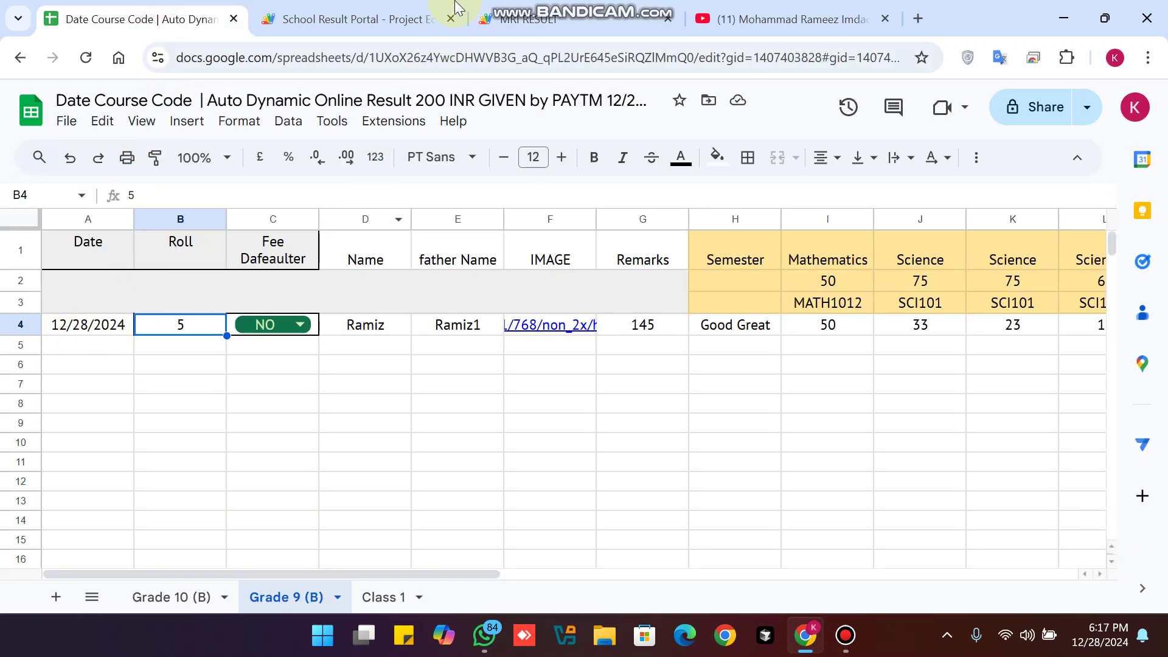
pyautogui.click(530, 19)
pyautogui.click(541, 534)
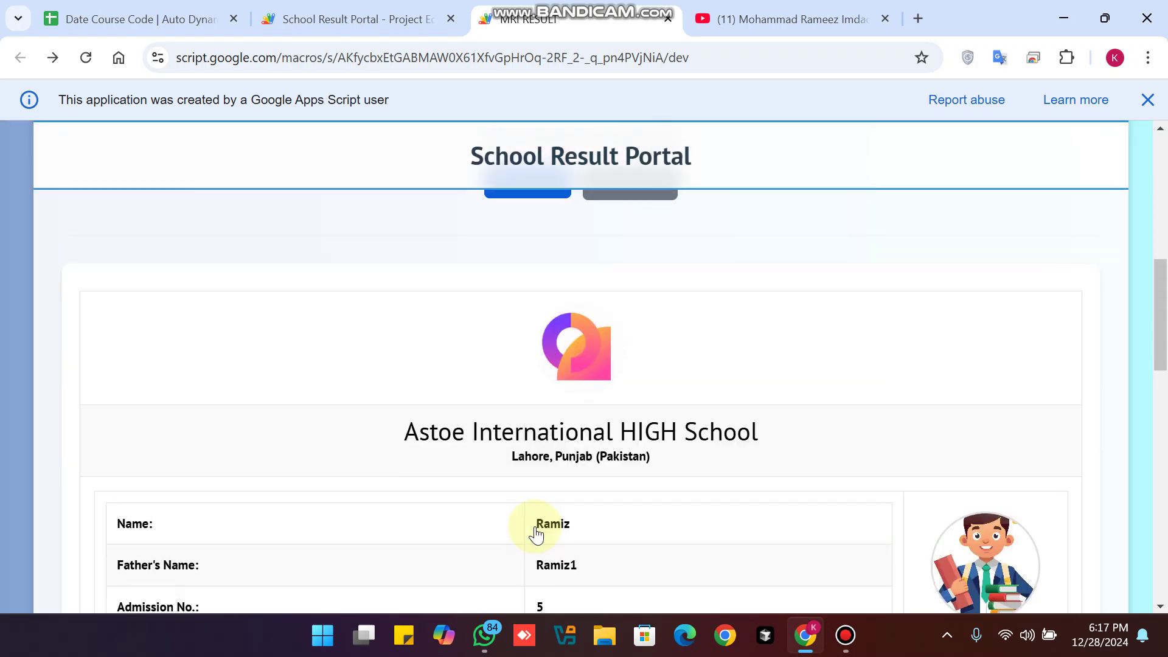
pyautogui.scroll(-3, 645, 466)
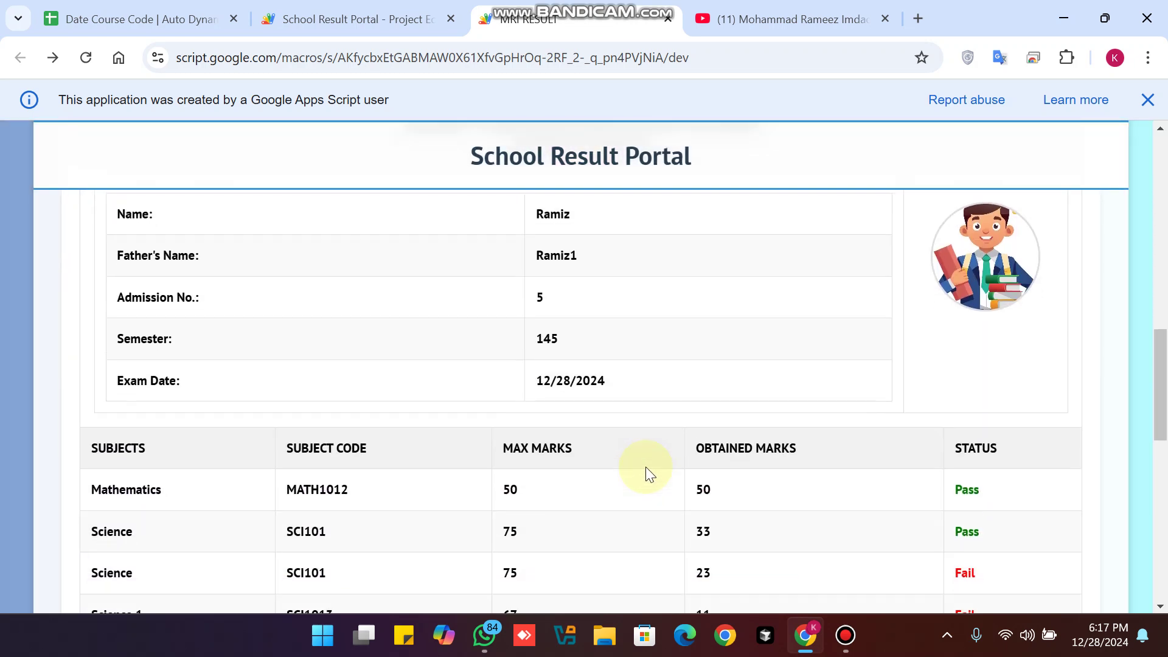
pyautogui.scroll(-2, 644, 467)
# Highlight the Mathematics 50/50 mark and the subject codes with marks 50, 33 and 23
pyautogui.doubleClick(509, 342)
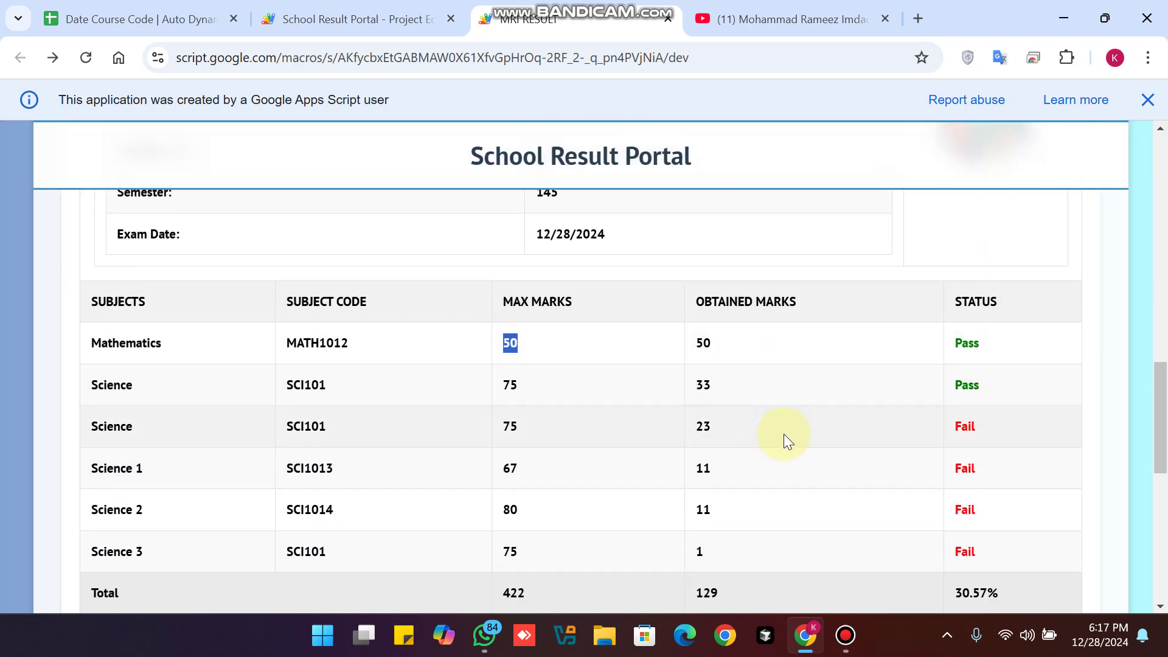
pyautogui.scroll(-3, 784, 433)
pyautogui.scroll(1, 784, 434)
pyautogui.scroll(4, 783, 433)
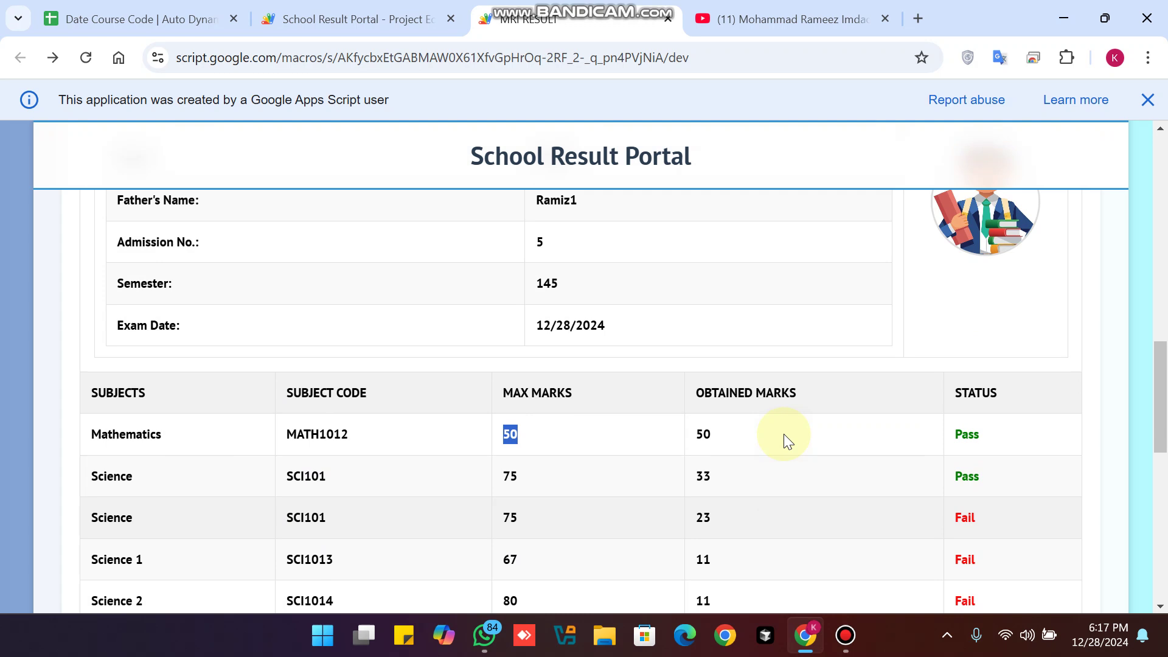
pyautogui.scroll(2, 783, 433)
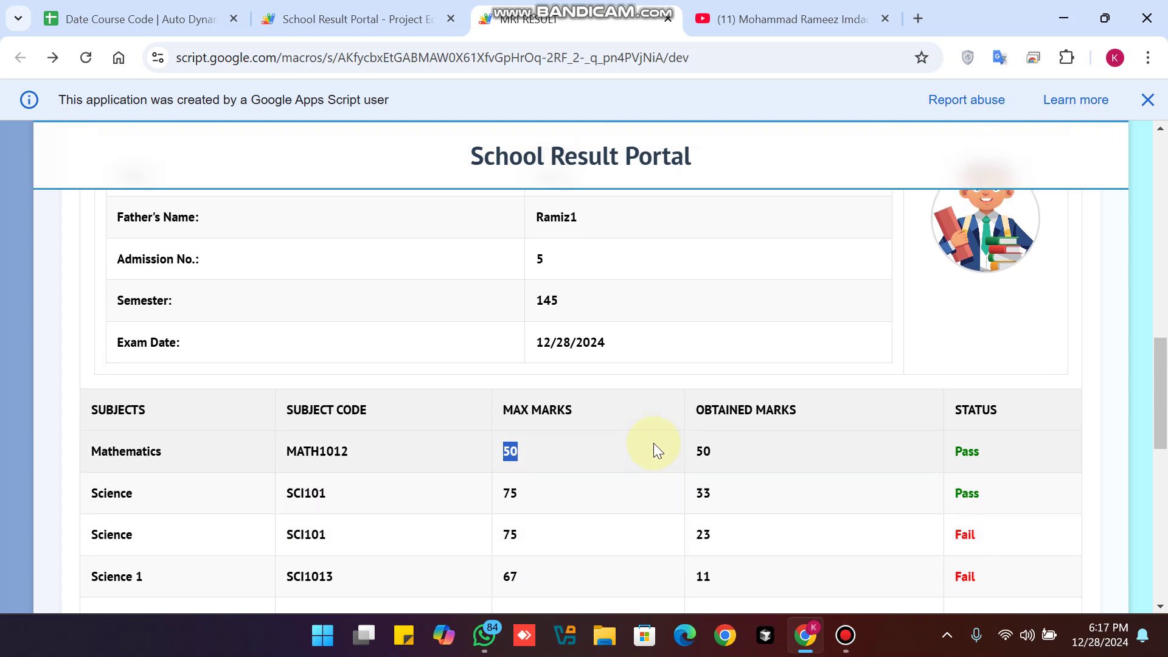
pyautogui.scroll(6, 653, 442)
pyautogui.scroll(3, 654, 442)
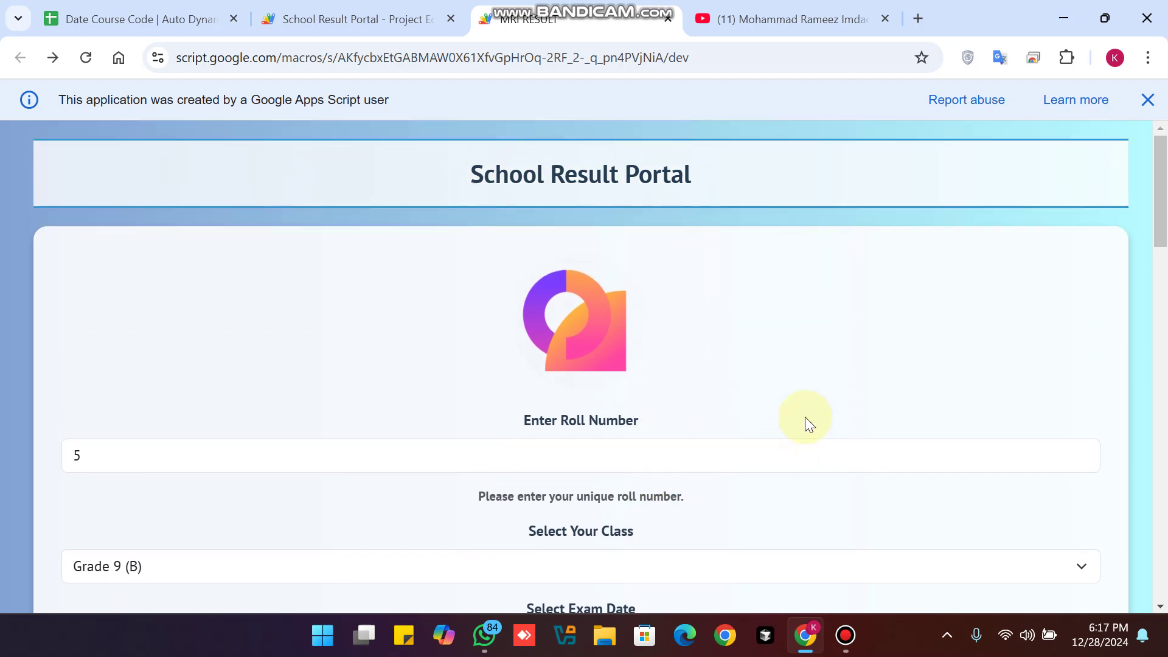
pyautogui.scroll(-2, 797, 420)
pyautogui.scroll(-5, 798, 414)
pyautogui.scroll(-5, 801, 405)
pyautogui.scroll(-5, 799, 405)
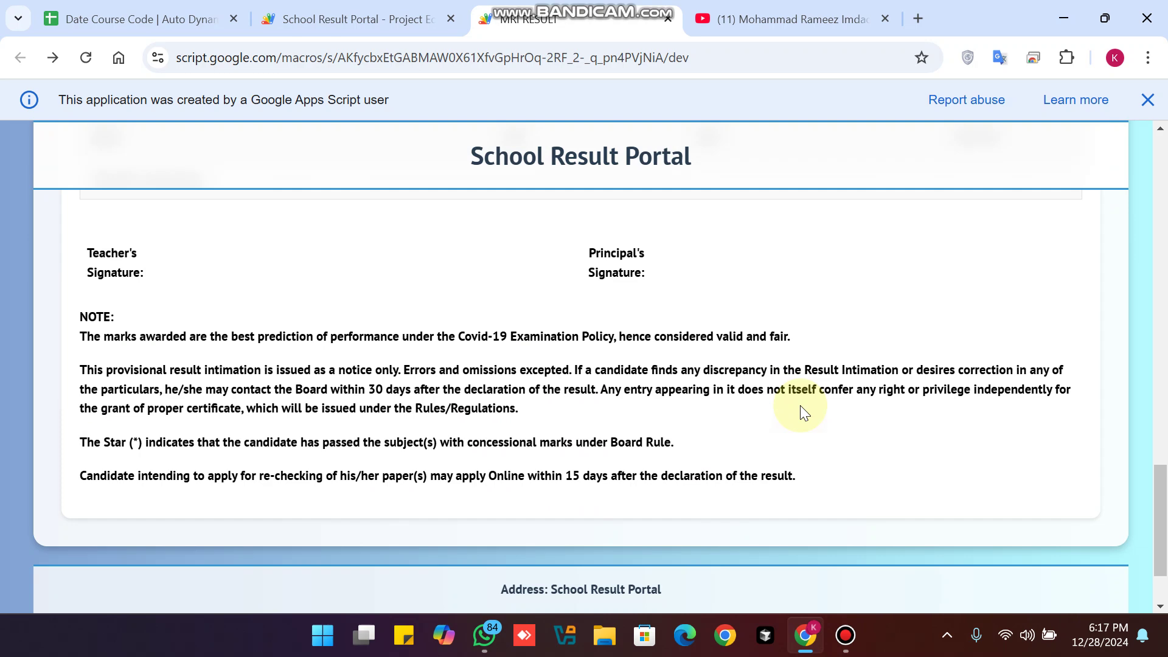
pyautogui.scroll(8, 801, 405)
pyautogui.scroll(5, 799, 405)
pyautogui.scroll(-1, 141, 449)
pyautogui.scroll(-2, 140, 447)
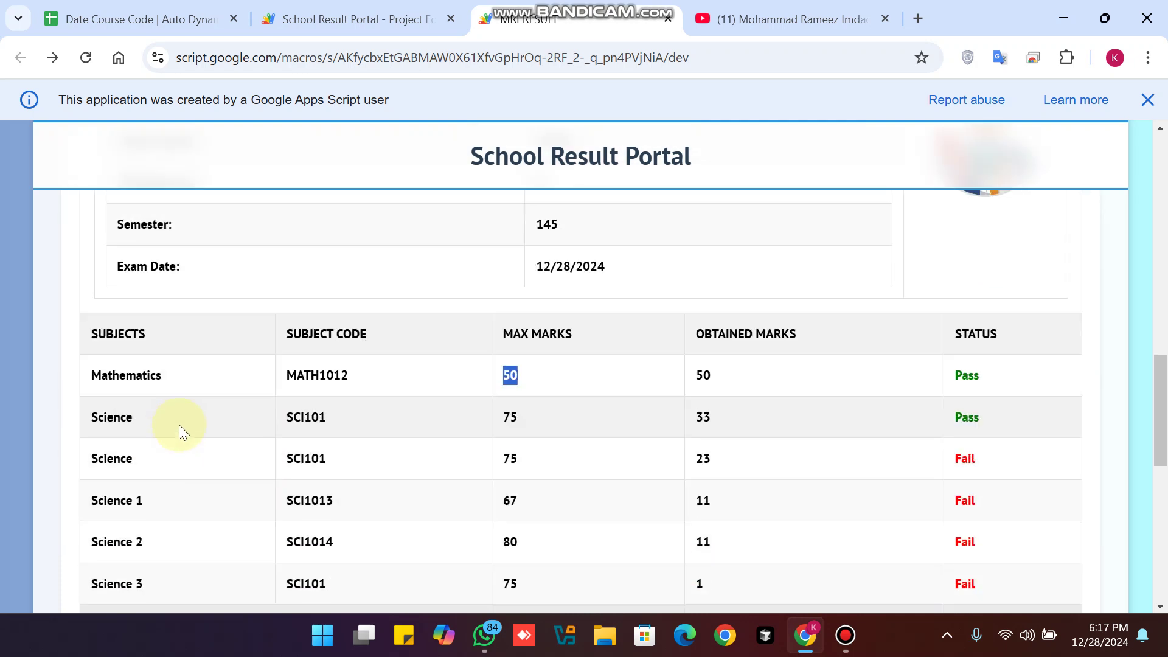
pyautogui.moveTo(375, 301); pyautogui.dragTo(281, 302)
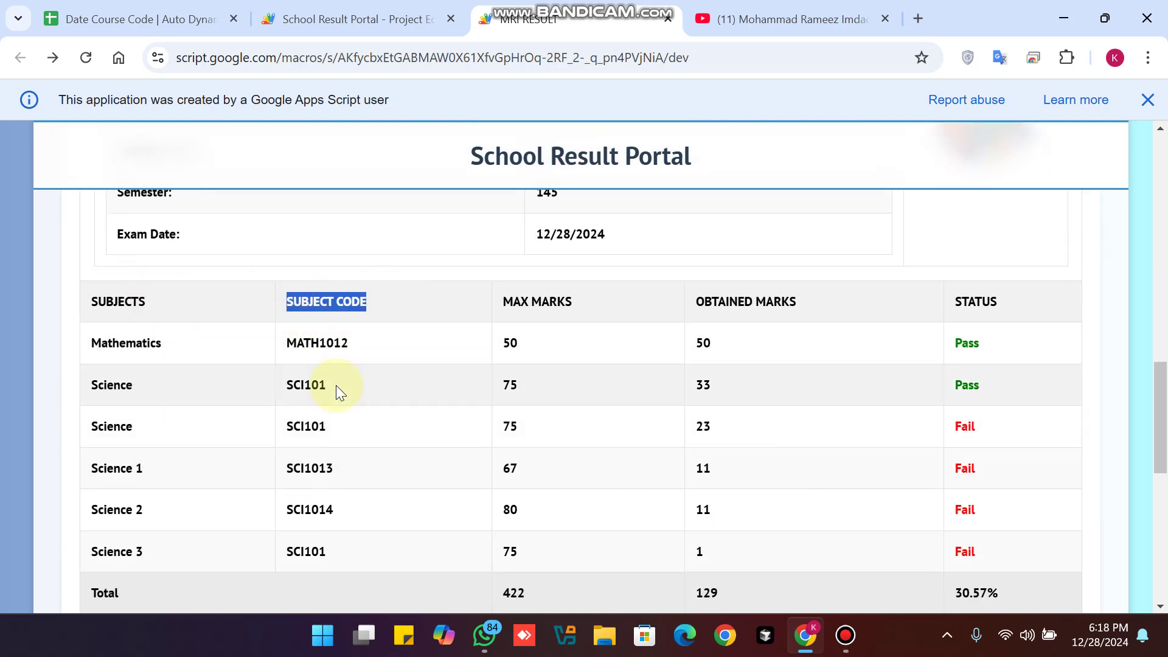
pyautogui.moveTo(343, 551); pyautogui.dragTo(281, 342)
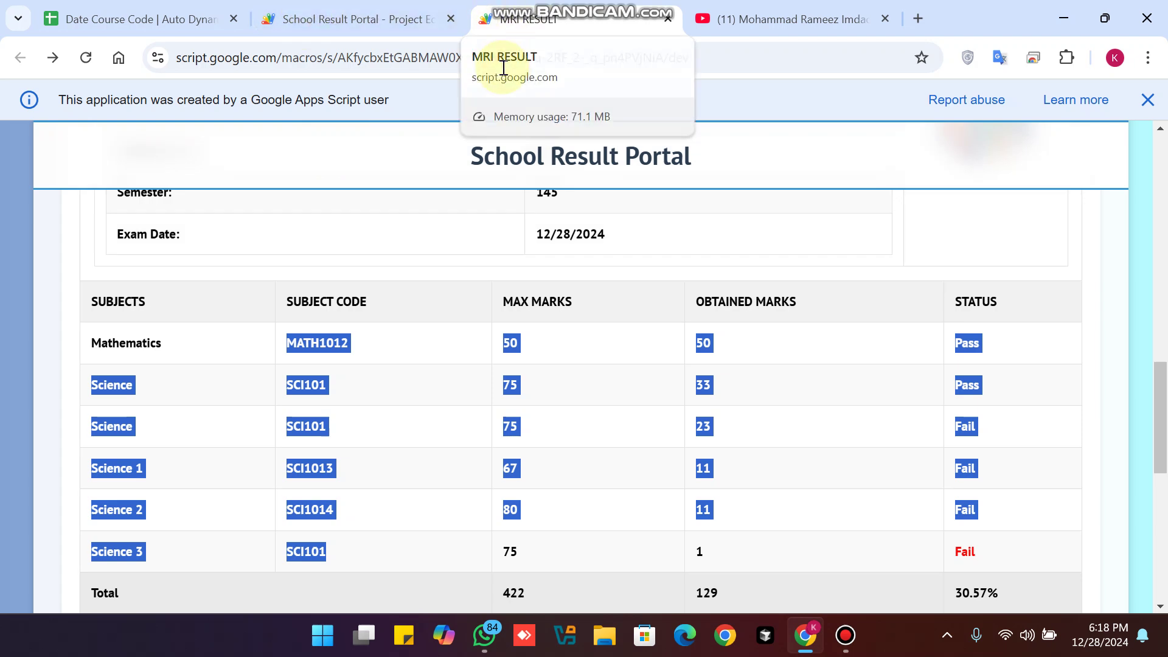
# Match the openById spreadsheet ID against the Sheets URL, view Deploy options, then go to YouTube
pyautogui.click(351, 19)
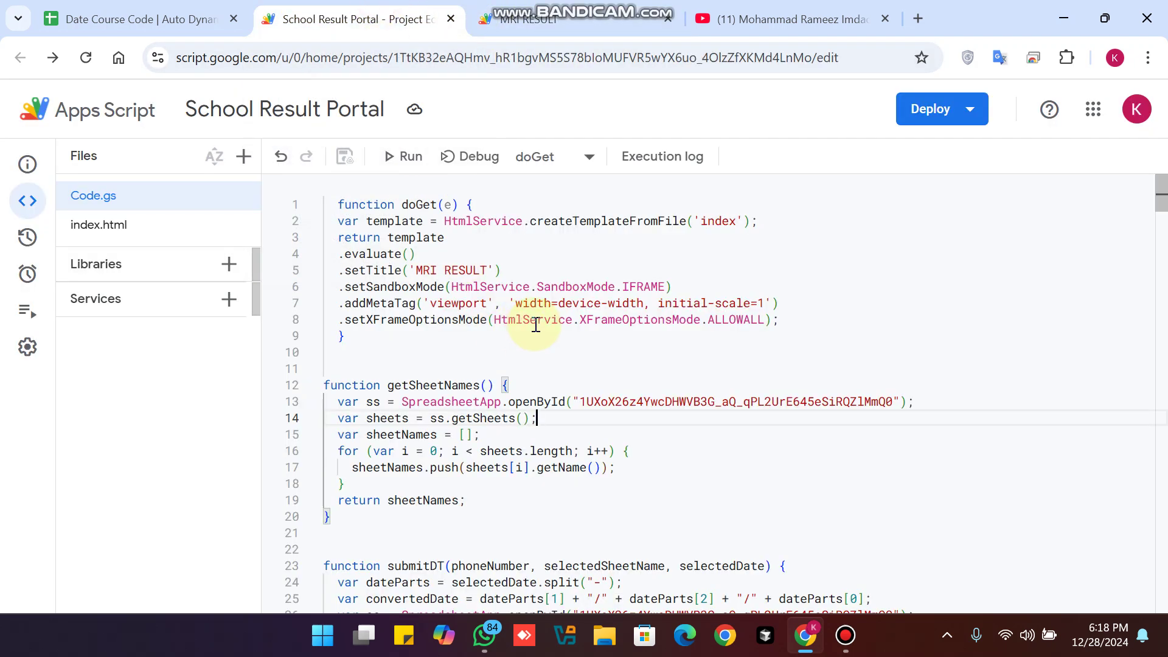
pyautogui.doubleClick(675, 401)
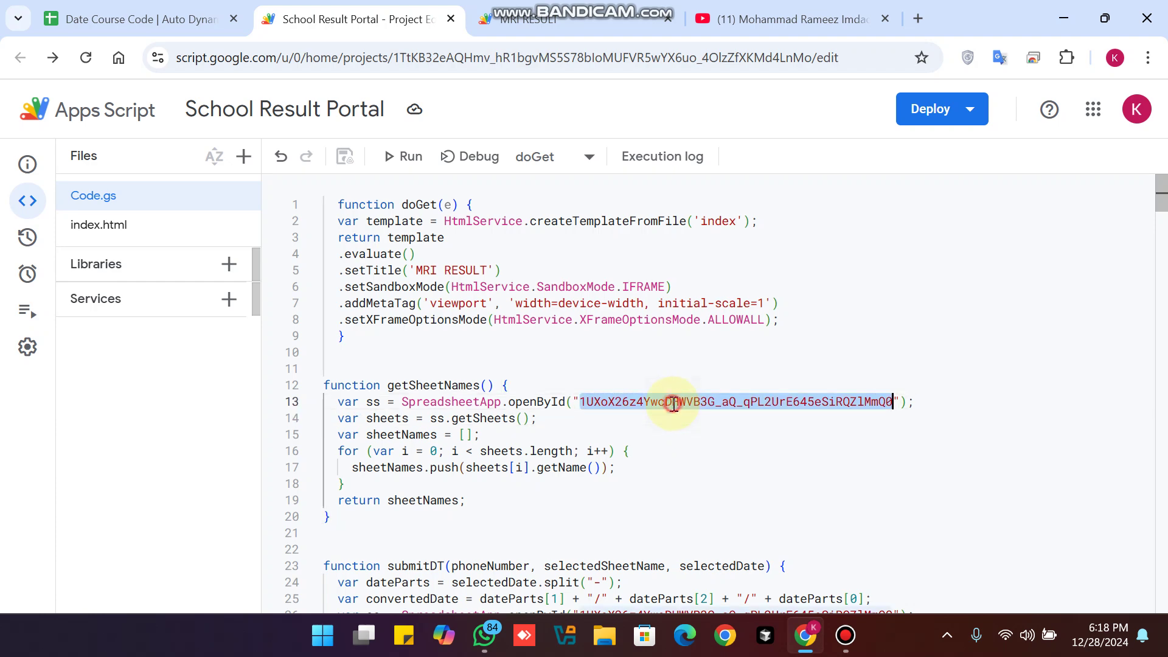
pyautogui.click(141, 18)
pyautogui.doubleClick(479, 58)
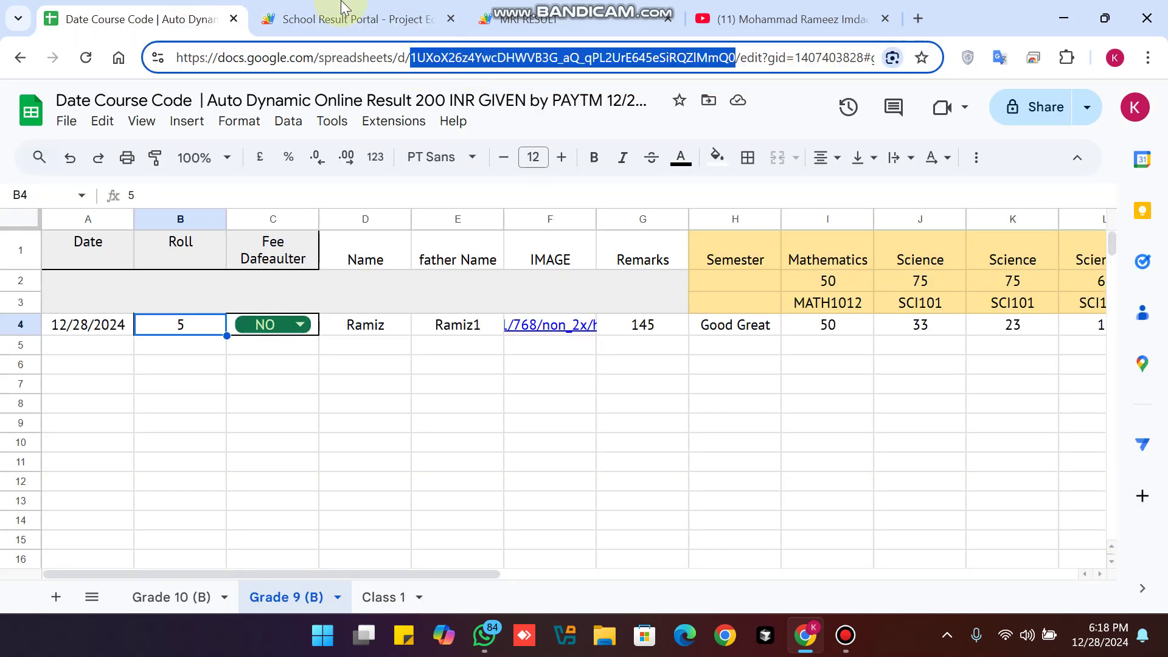
pyautogui.click(352, 18)
pyautogui.scroll(-3, 744, 411)
pyautogui.scroll(-2, 686, 445)
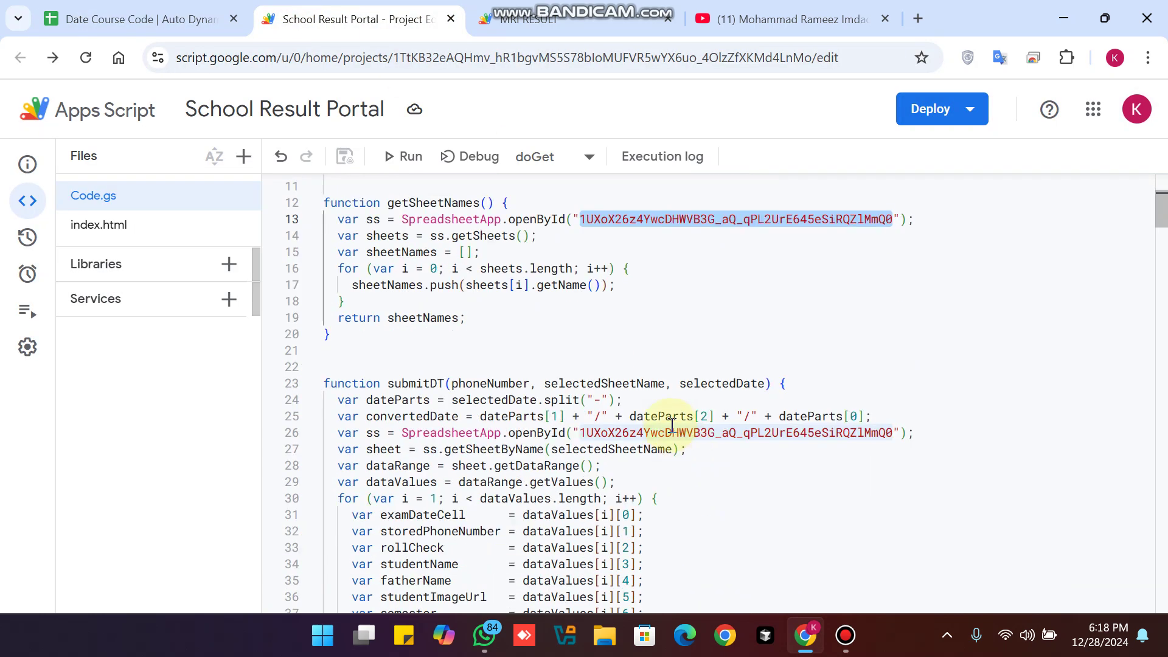
pyautogui.scroll(4, 700, 421)
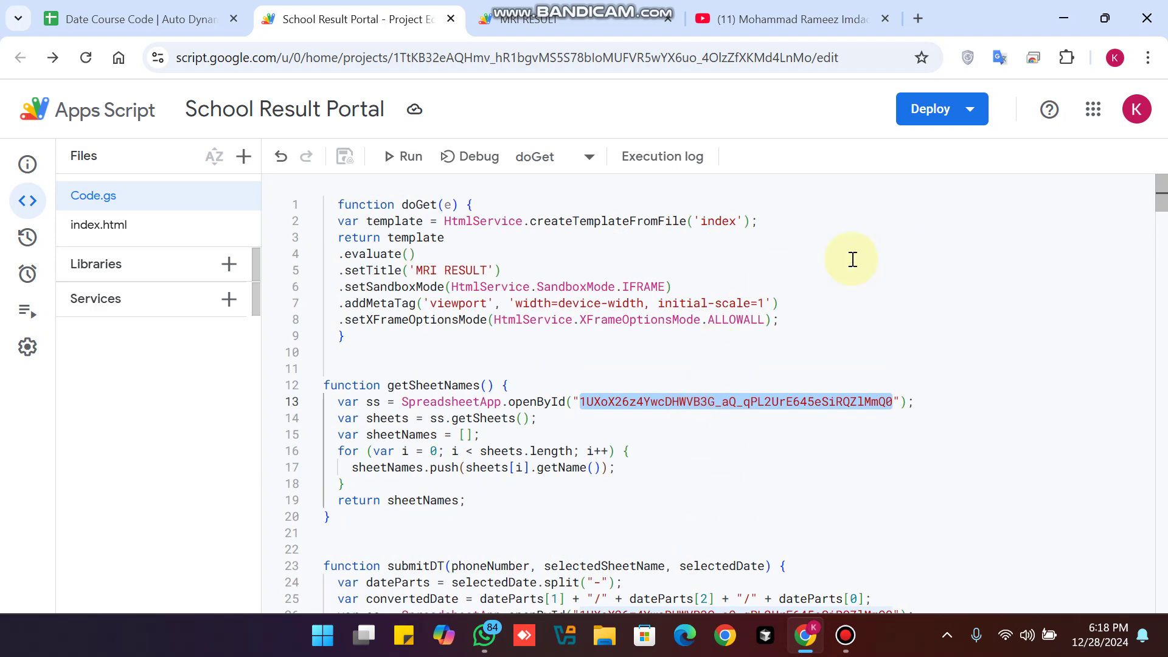
pyautogui.click(930, 109)
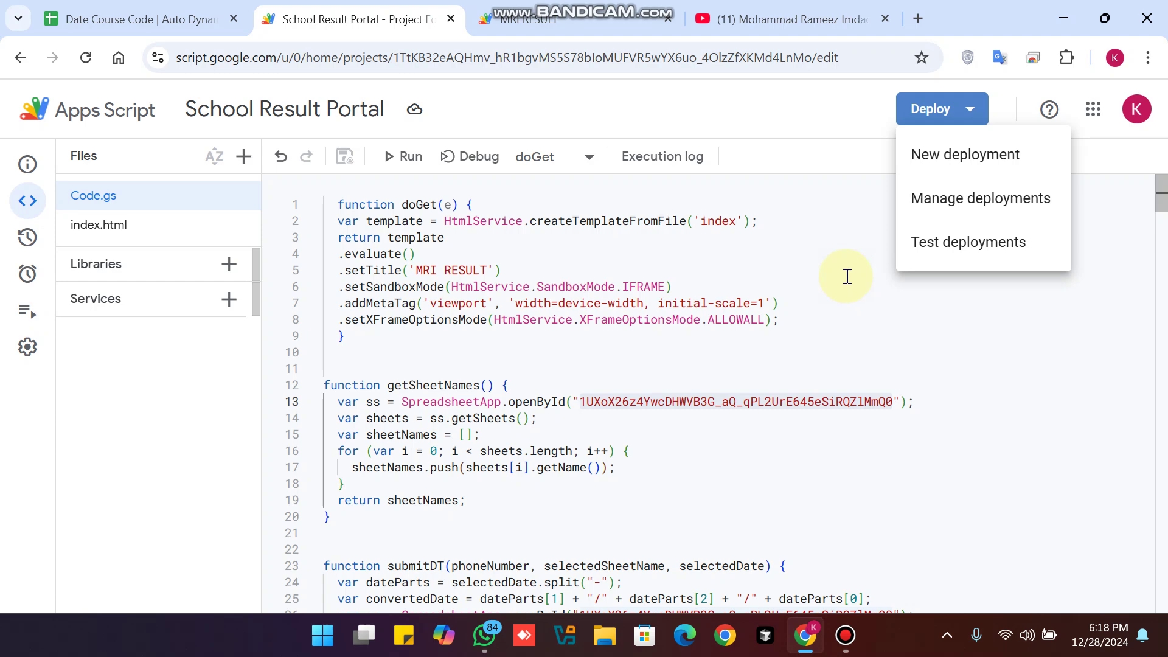
pyautogui.click(785, 18)
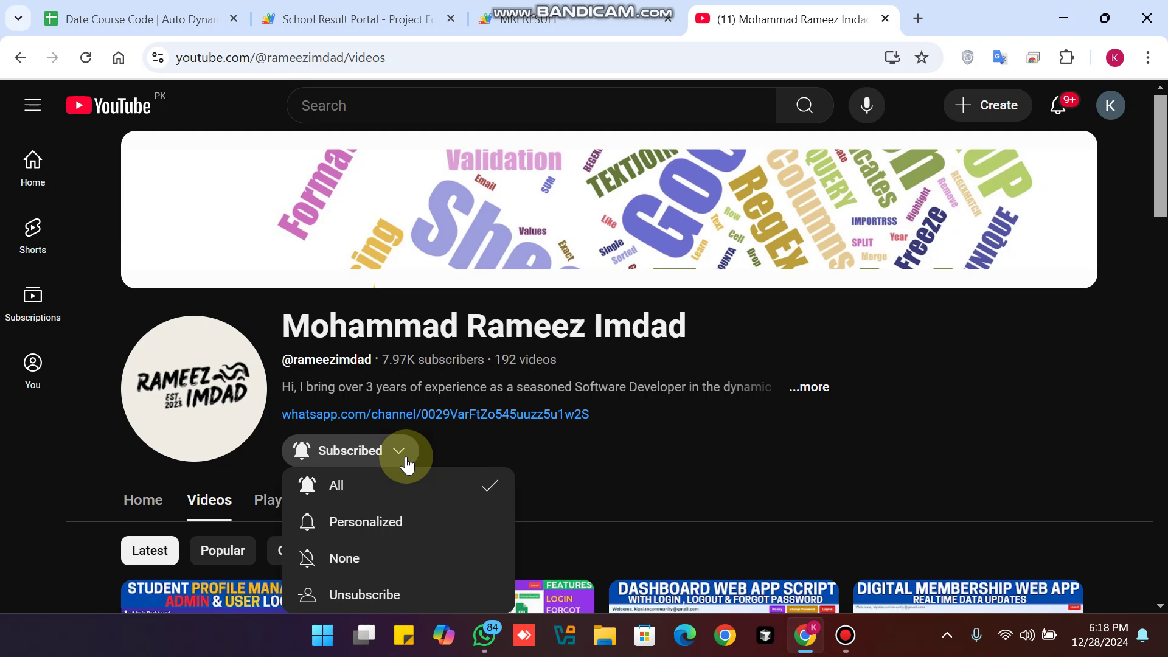
# Return from the YouTube channel to roll 5's result in the School Result Portal
pyautogui.click(547, 18)
pyautogui.scroll(1, 671, 217)
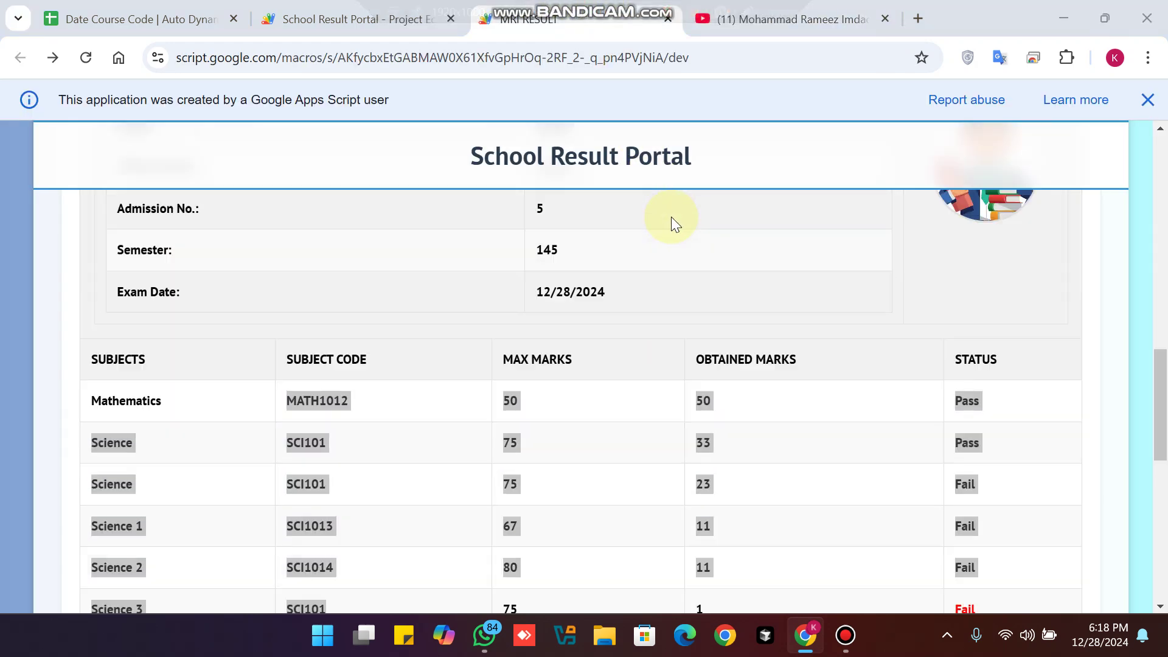
pyautogui.scroll(3, 670, 216)
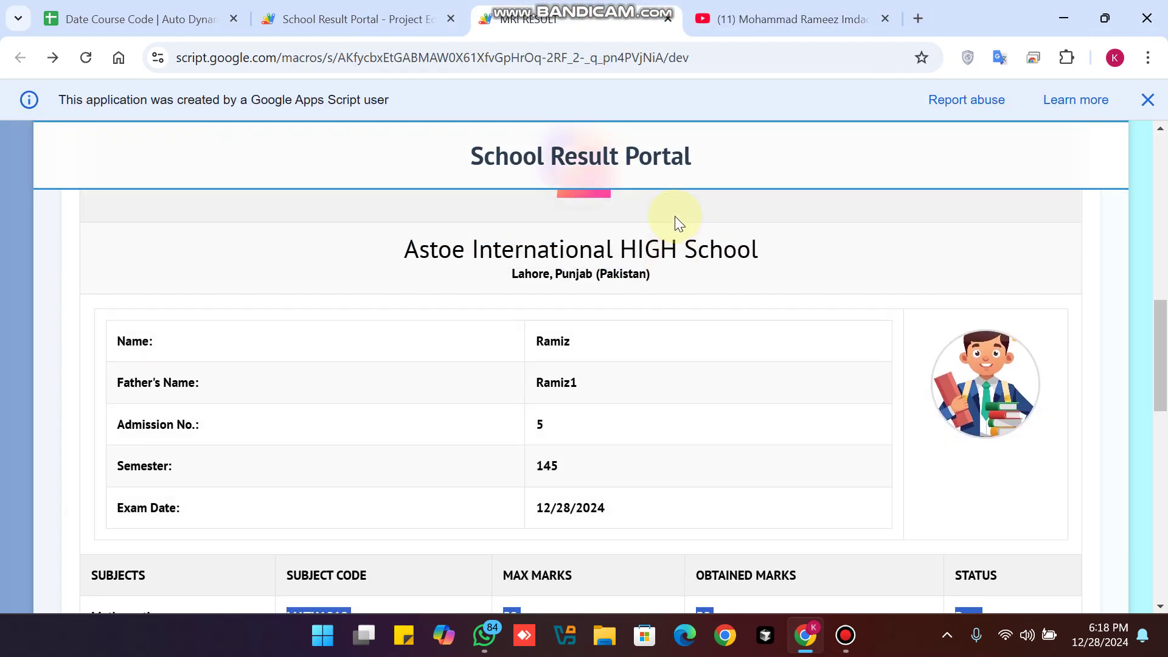